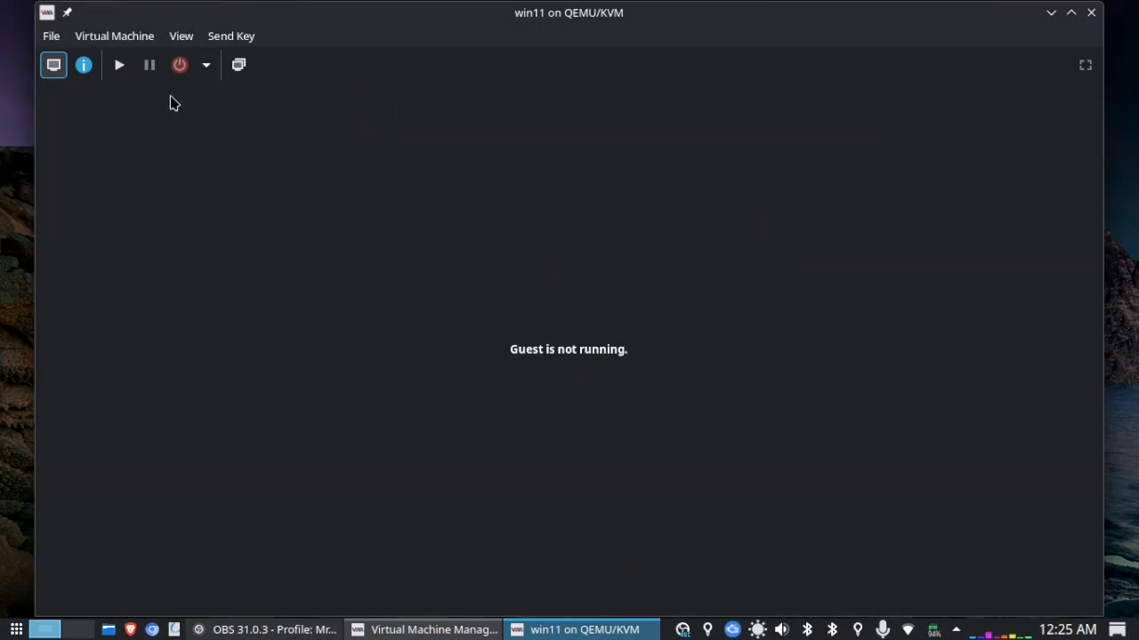
Step: Start the win11 virtual machine
click(123, 70)
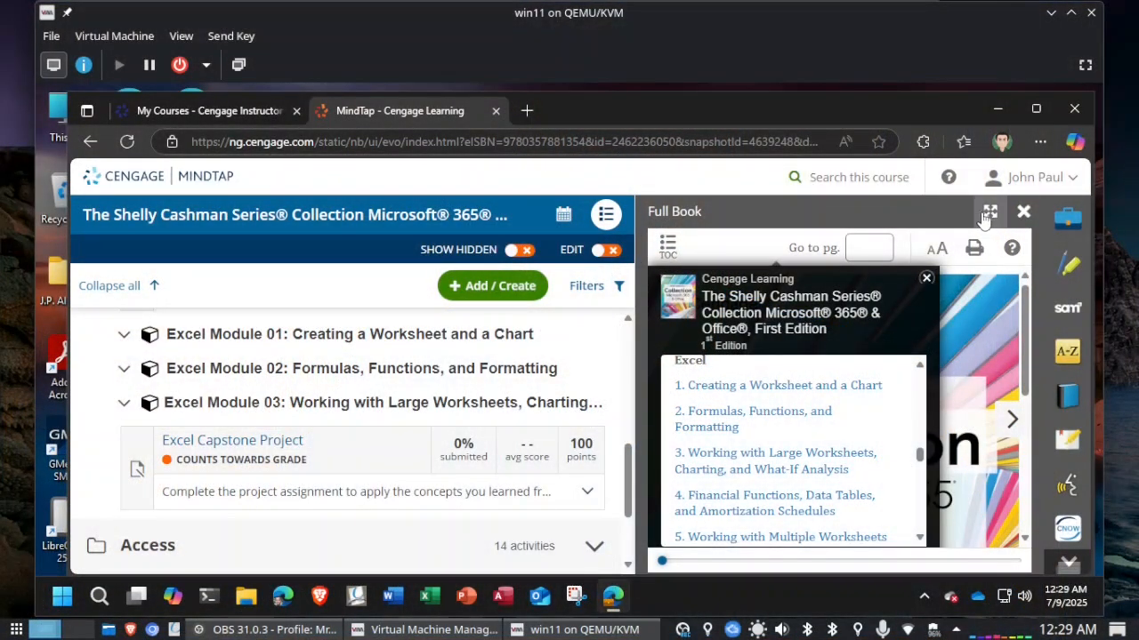
Step: Open the introduction of the Excel chapter "Creating a Worksheet and a Chart" in the enlarged full book
click(767, 388)
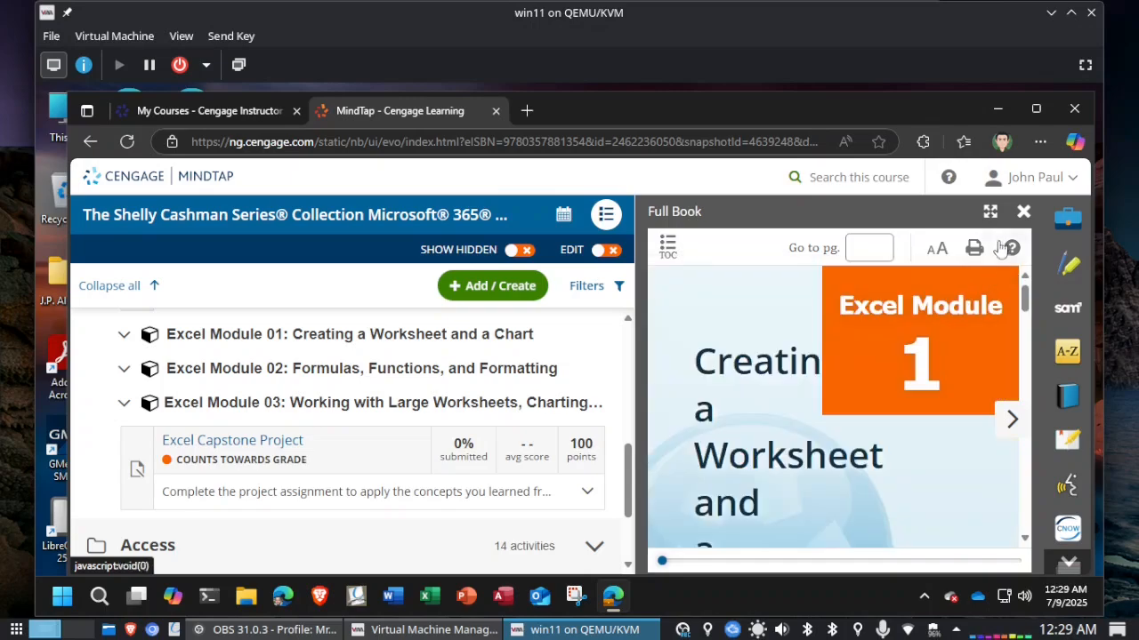
click(990, 214)
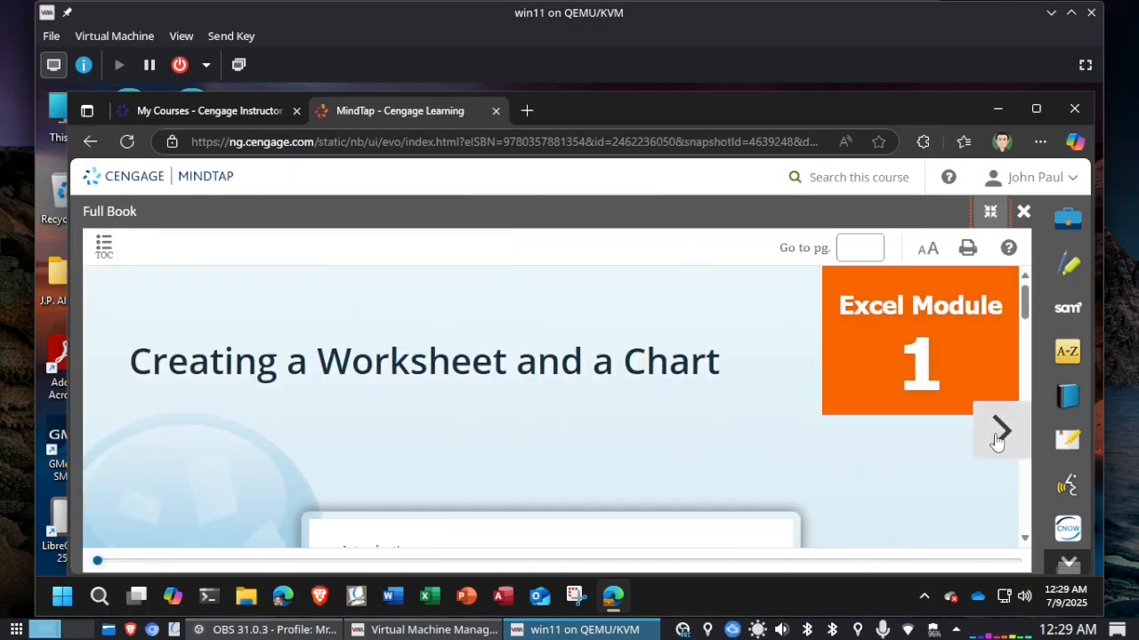
click(998, 433)
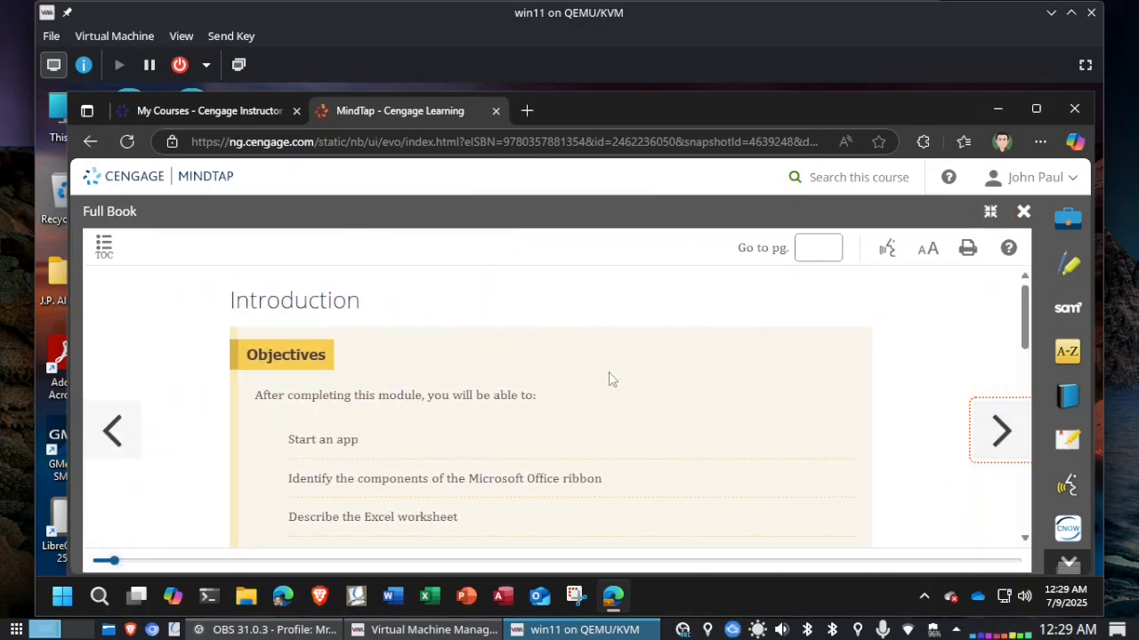
Step: Review the chapter's list of learning objectives, and close the book
scroll(609, 377, down, 5)
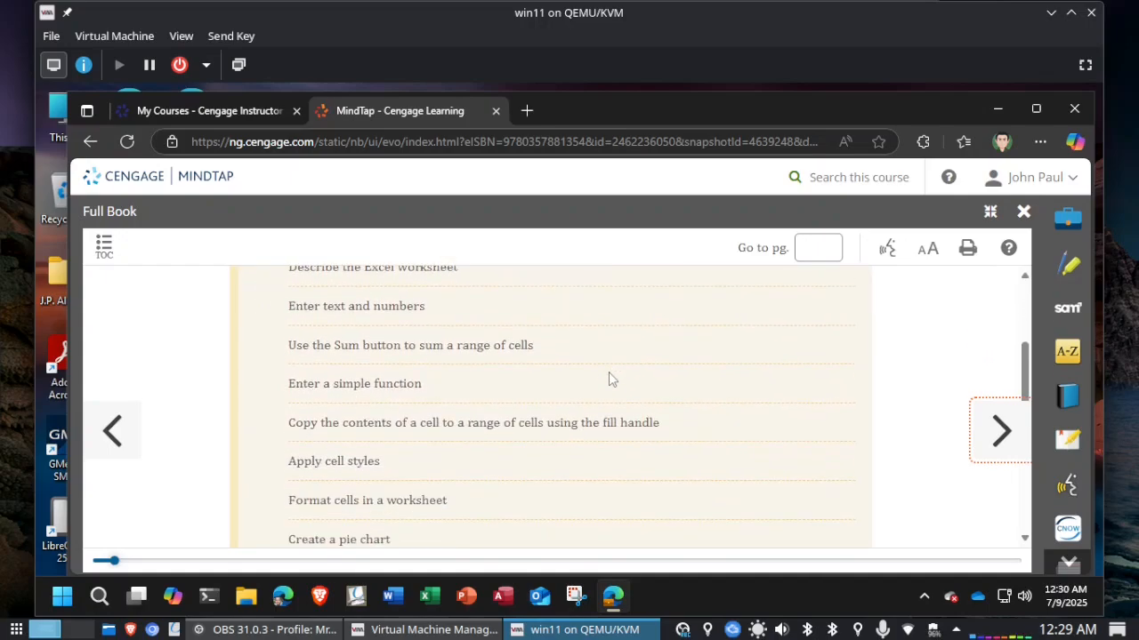
scroll(609, 377, down, 5)
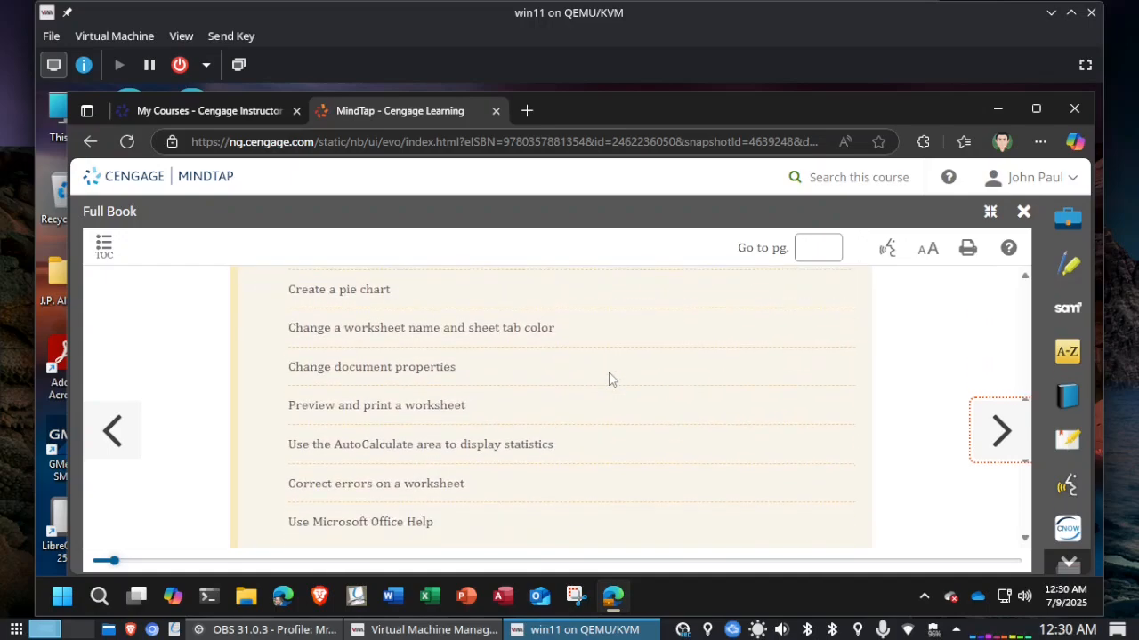
scroll(609, 377, up, 8)
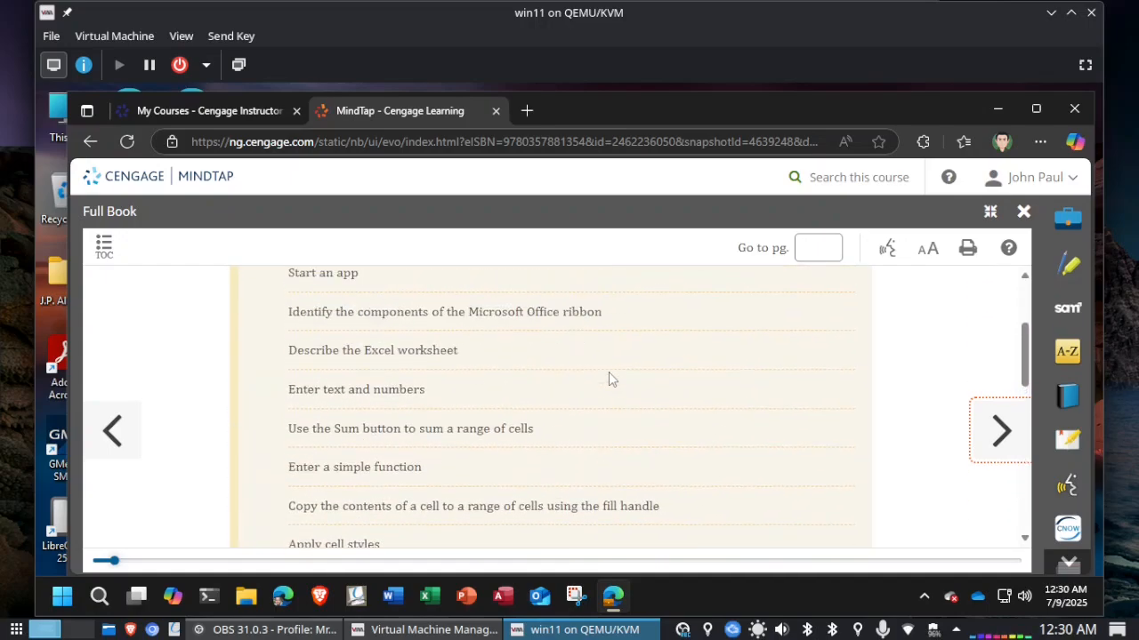
scroll(608, 379, up, 2)
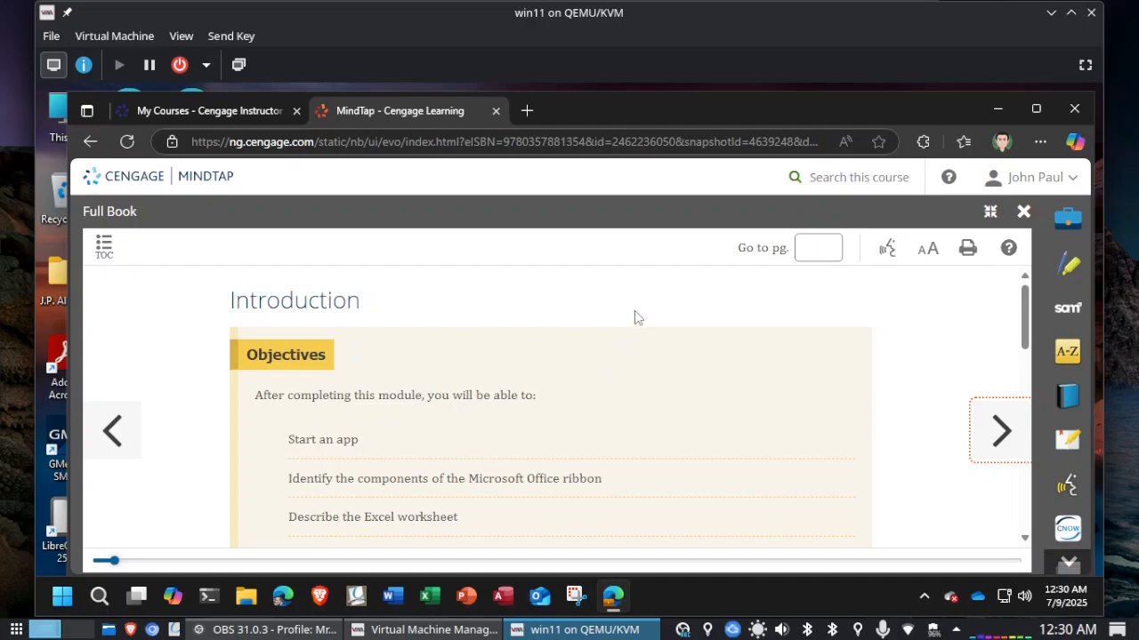
scroll(636, 318, down, 6)
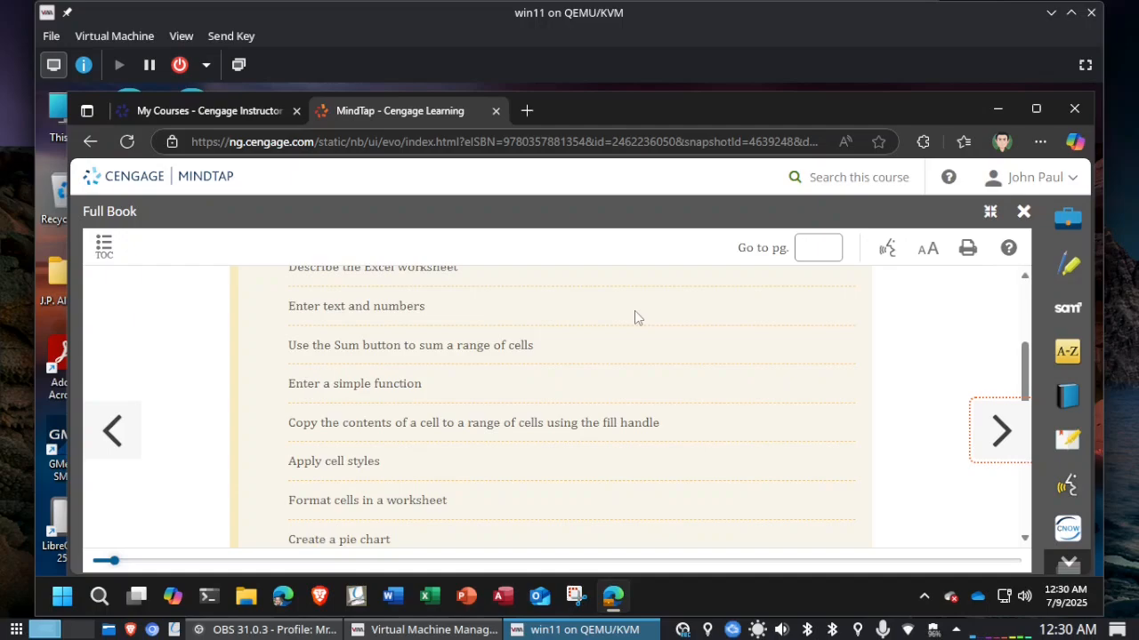
scroll(634, 310, up, 3)
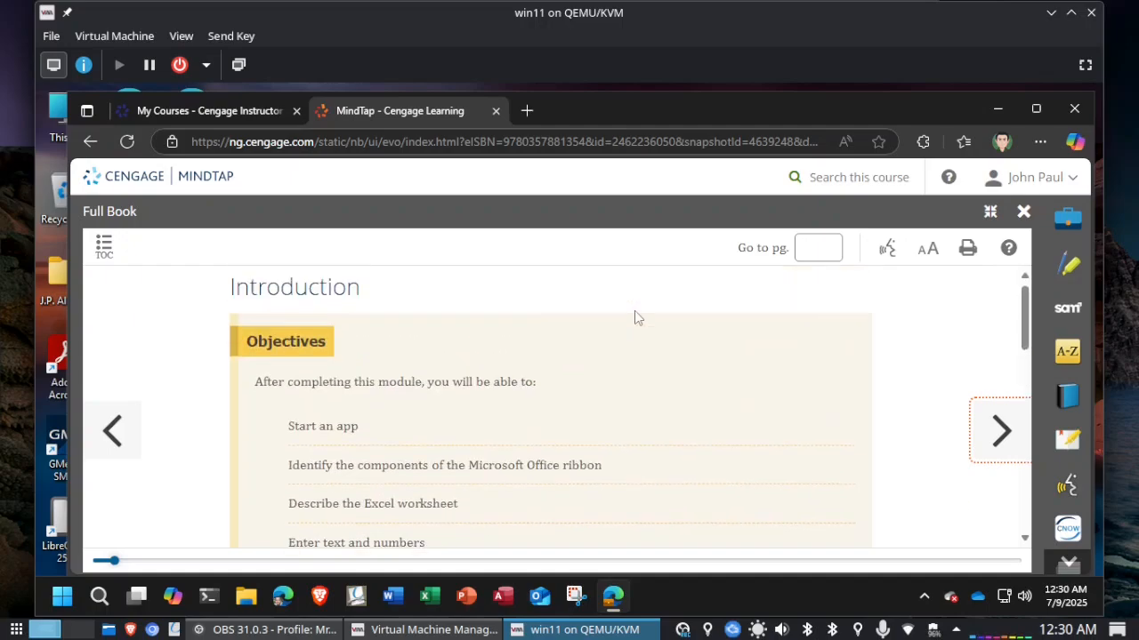
click(1023, 211)
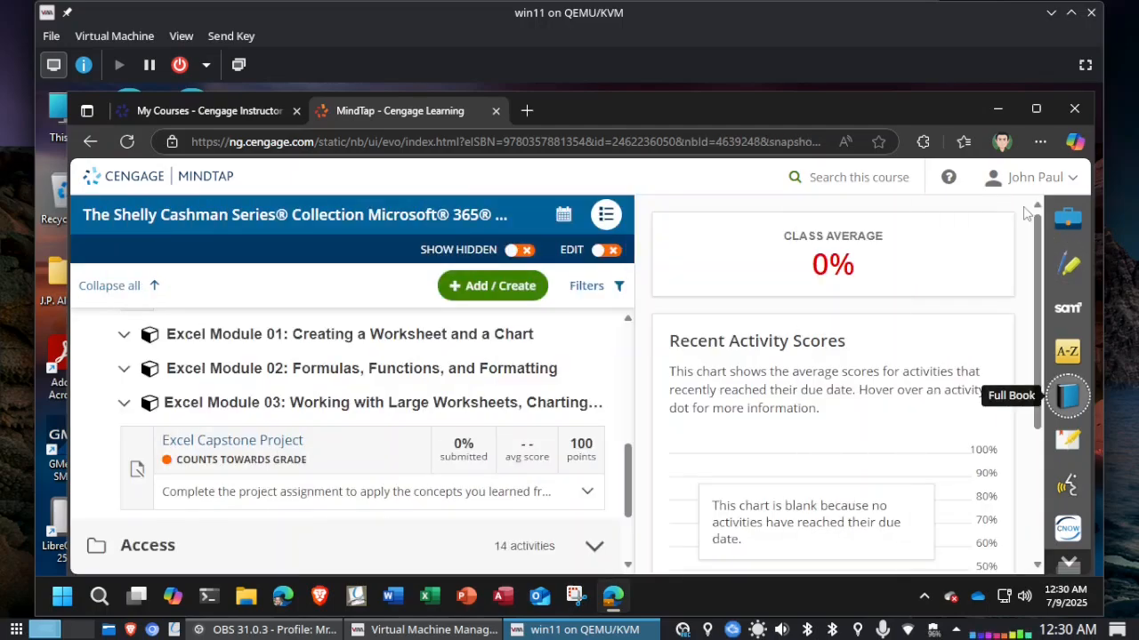
Step: Start the Excel 1 Project from Excel Module 01's Apply It folder, and download its instruction file and start workbook
click(295, 338)
click(218, 402)
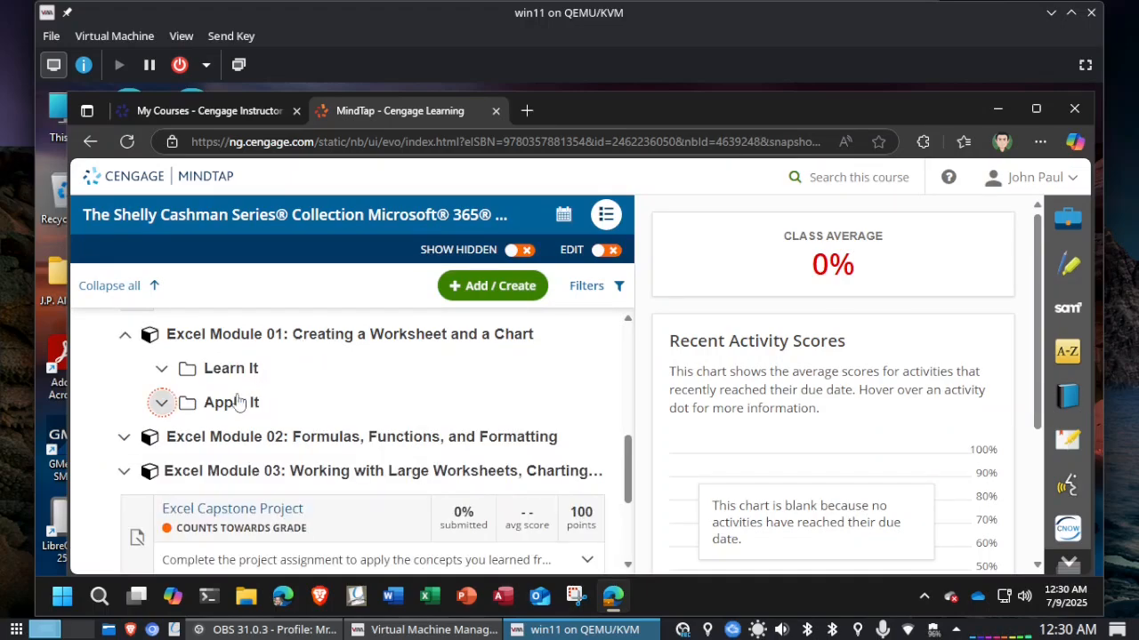
click(282, 444)
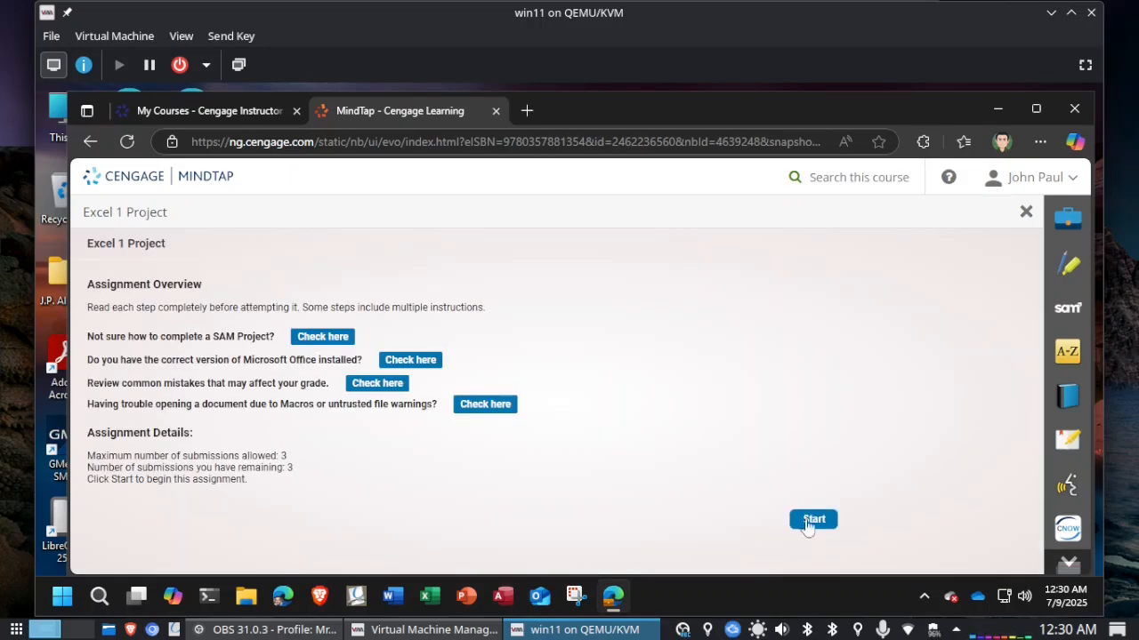
click(829, 522)
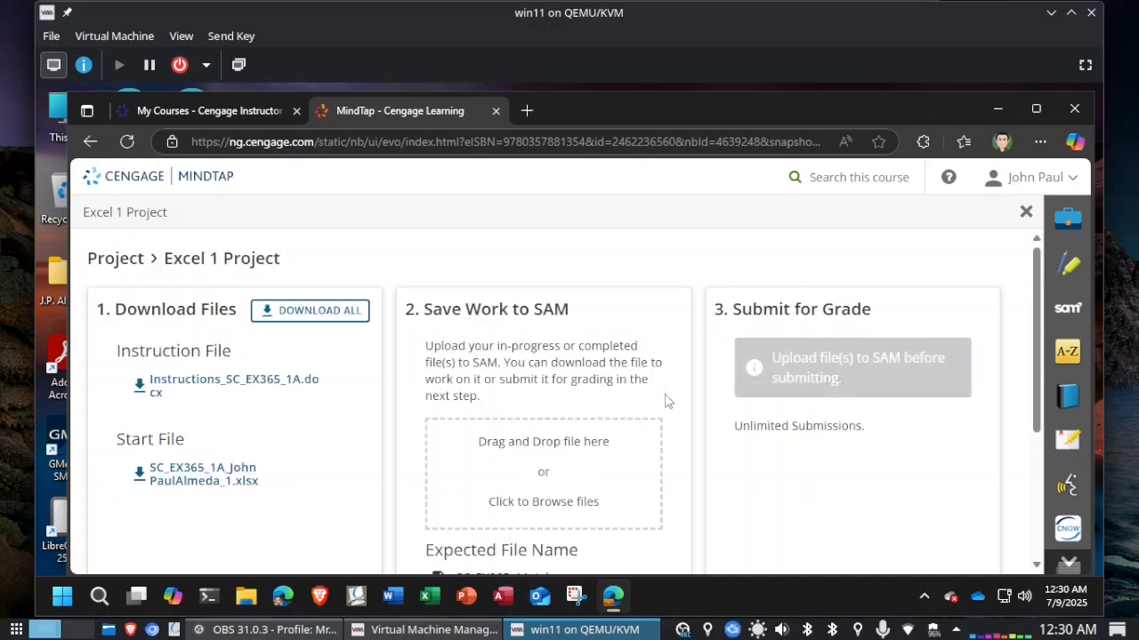
click(256, 386)
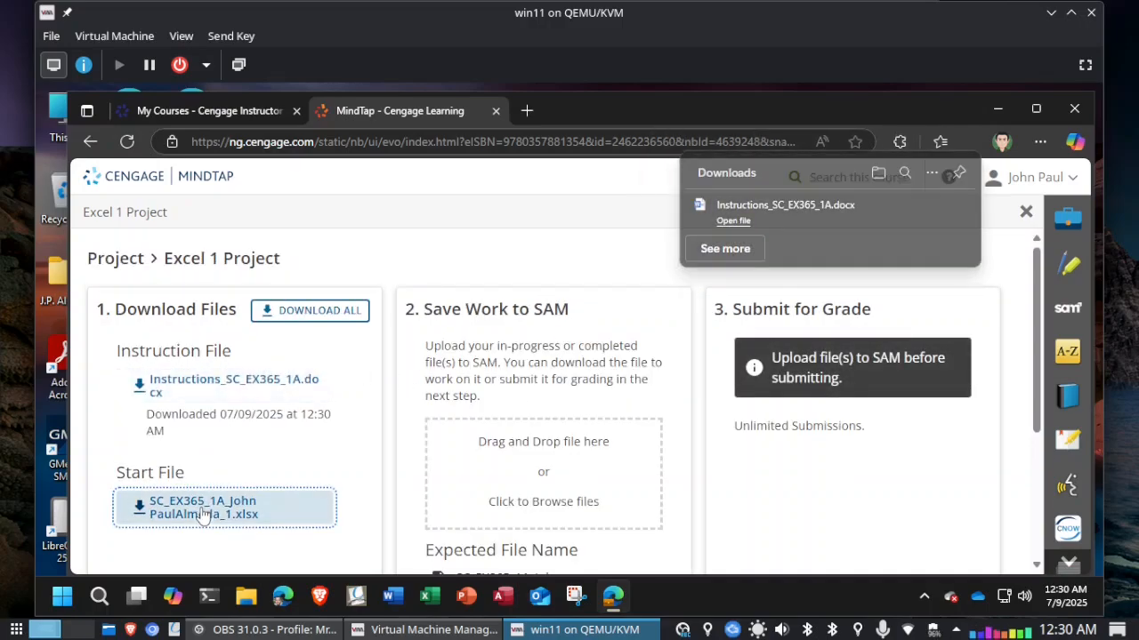
click(203, 514)
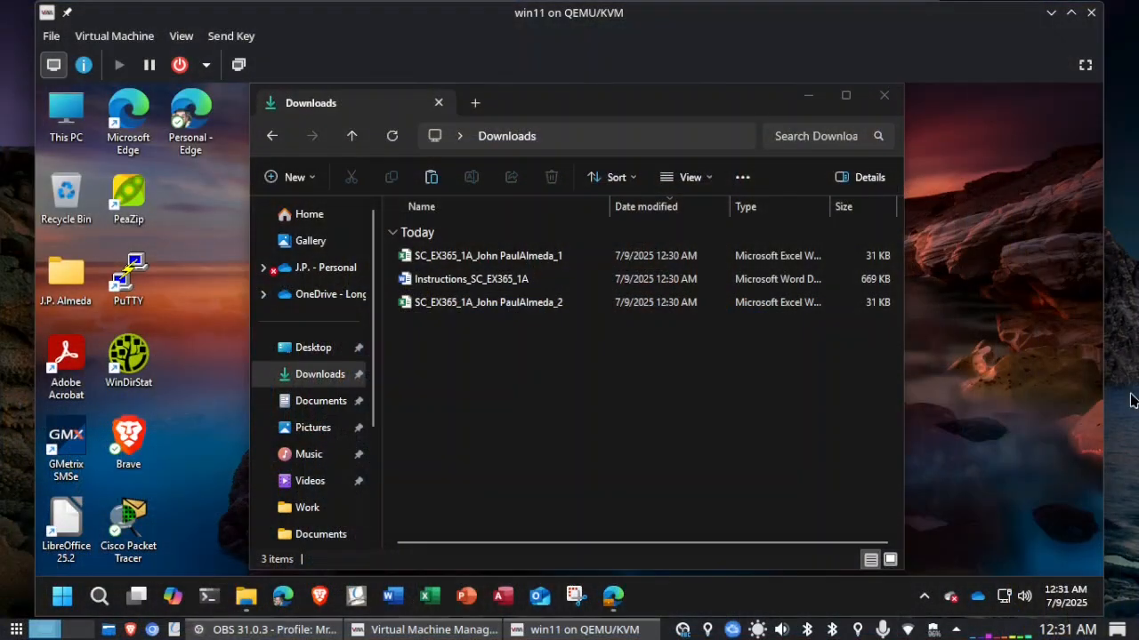
Step: Open the Instructions_SC_EX365_1A document and the SC_EX365_1A workbook whose name ends in _2 from Downloads
click(563, 452)
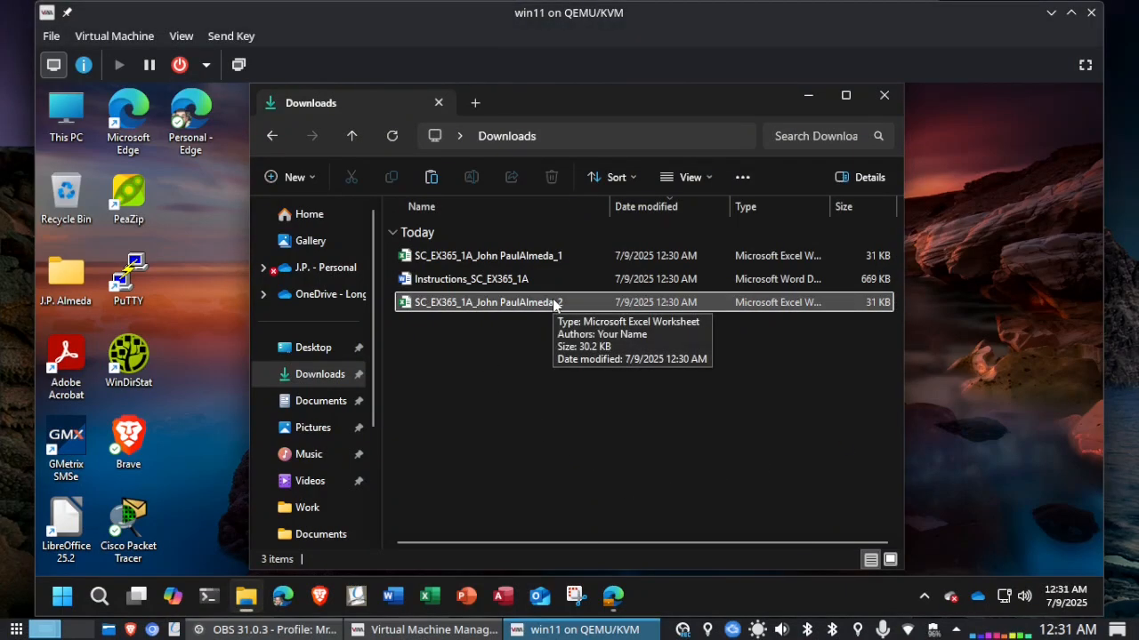
double_click(508, 279)
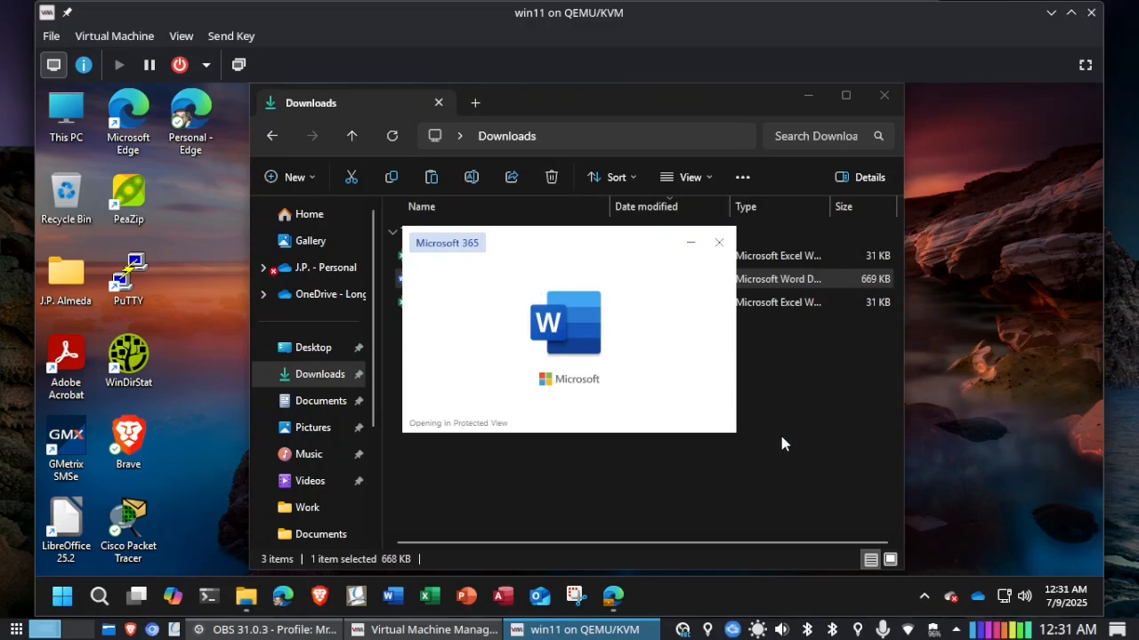
double_click(526, 302)
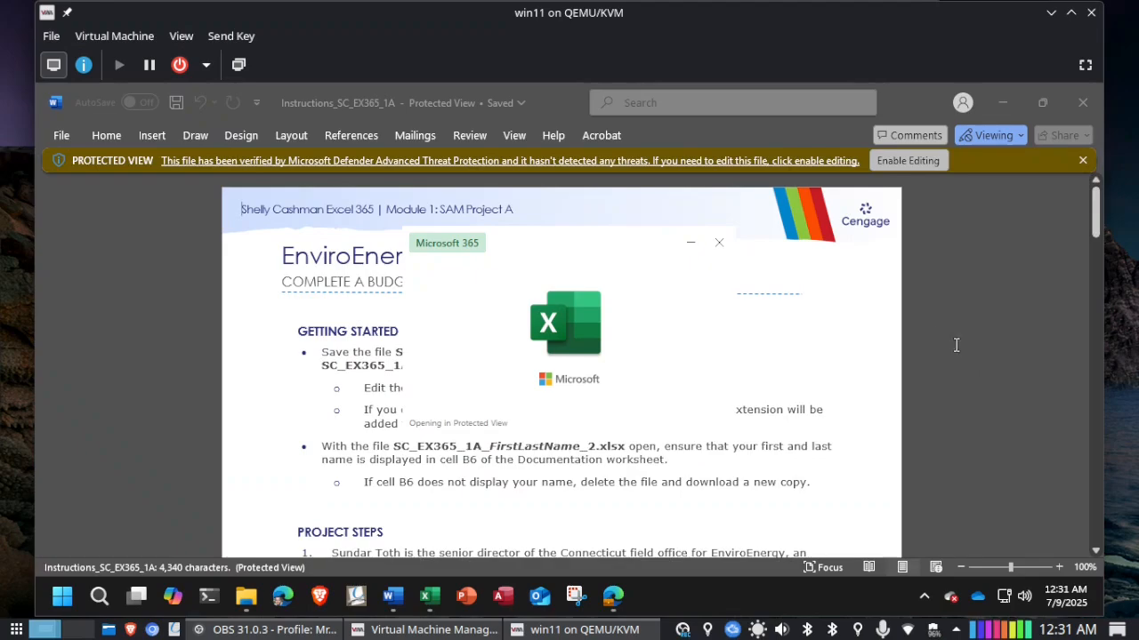
Step: Read the instructions through project step 6, and enable editing of the workbook with its Budget Summary worksheet shown
scroll(991, 330, down, 1)
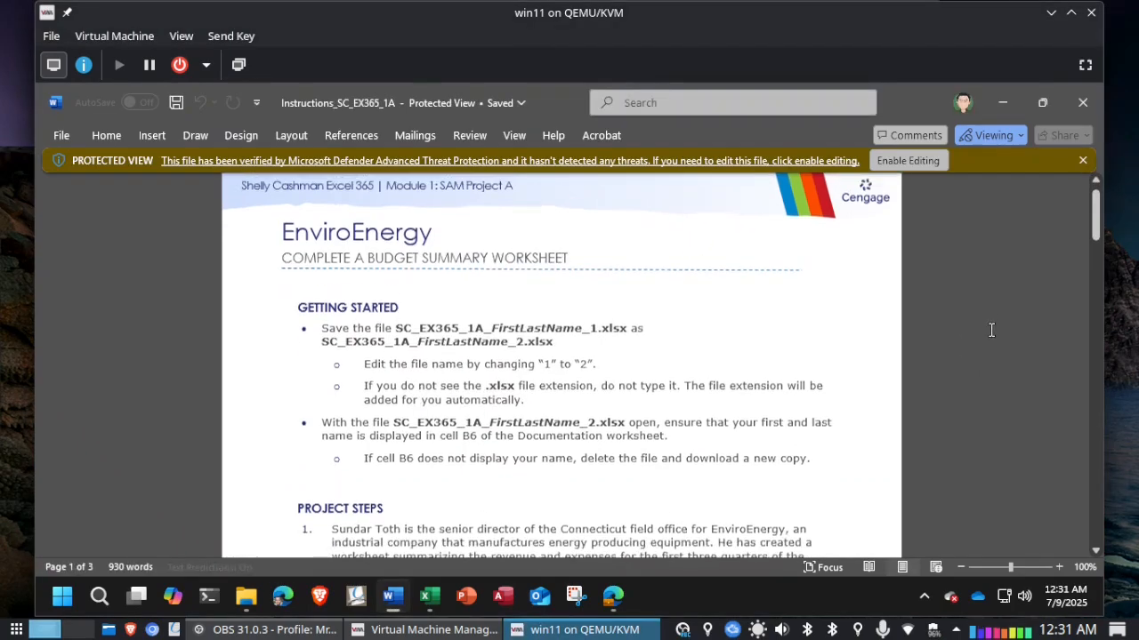
scroll(991, 330, down, 6)
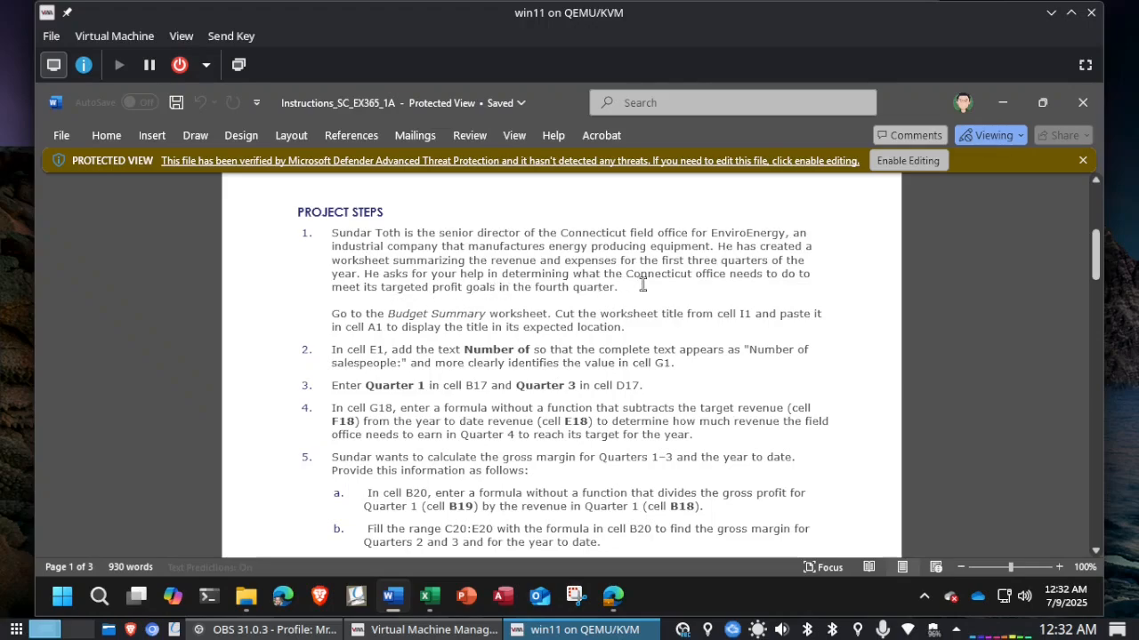
scroll(656, 288, down, 3)
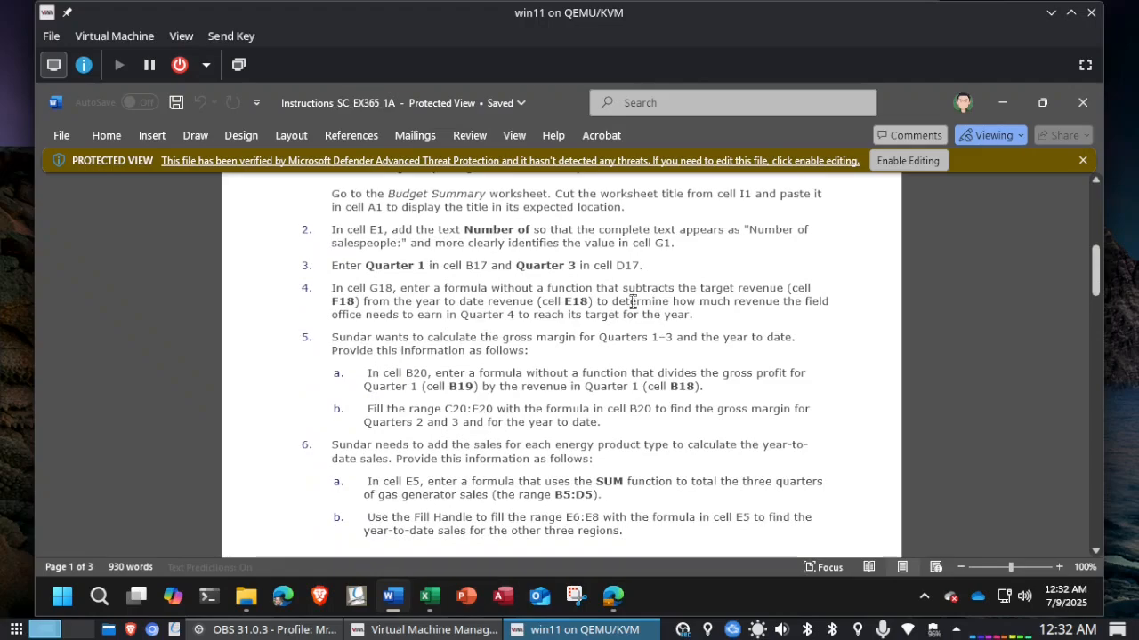
click(431, 598)
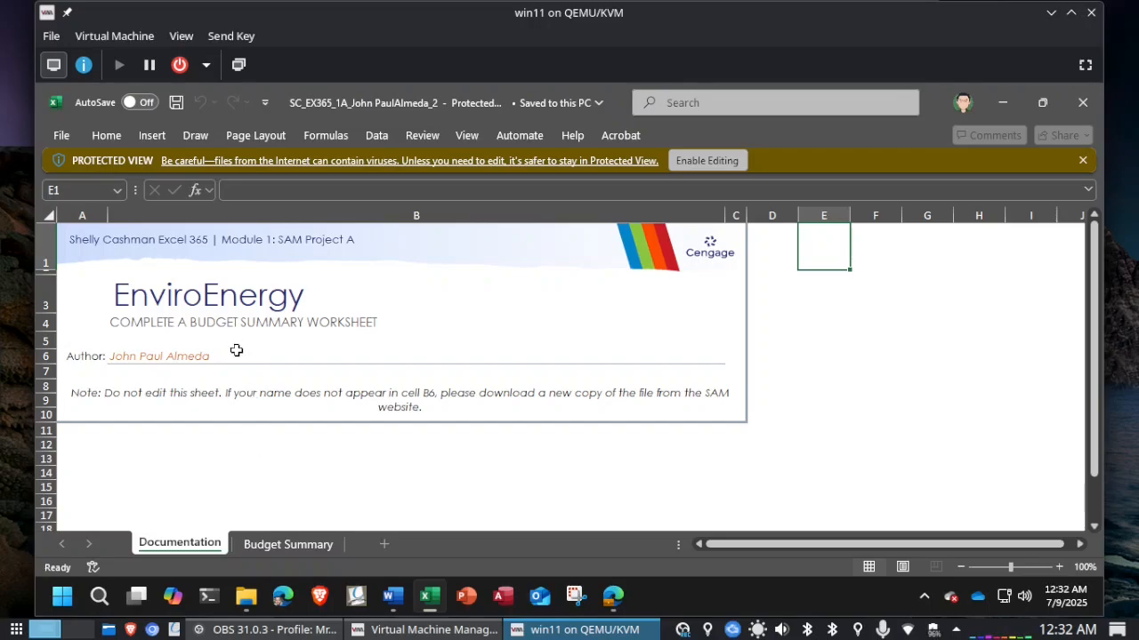
click(283, 544)
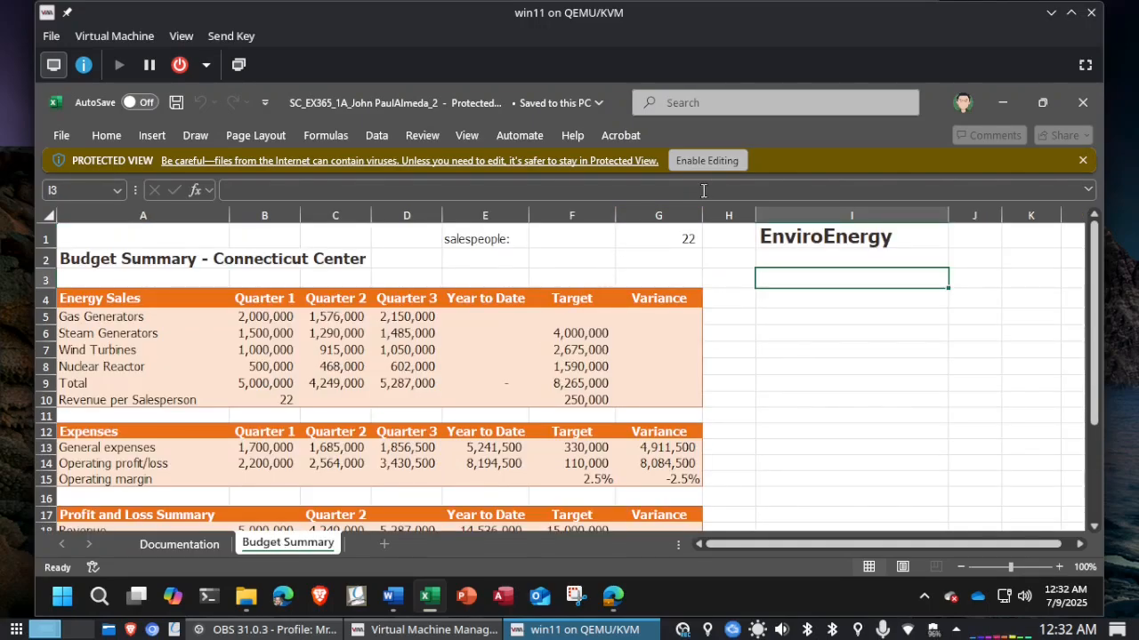
click(708, 162)
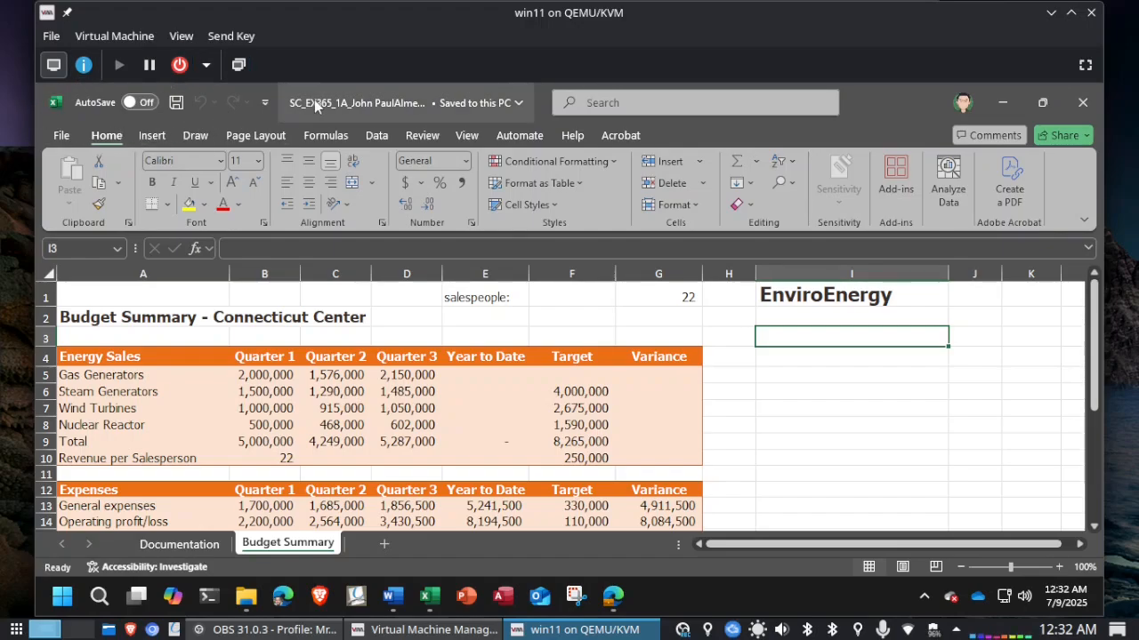
Step: Check the workbook's file name and save location in its file details, and close the details
click(368, 111)
click(367, 112)
click(519, 110)
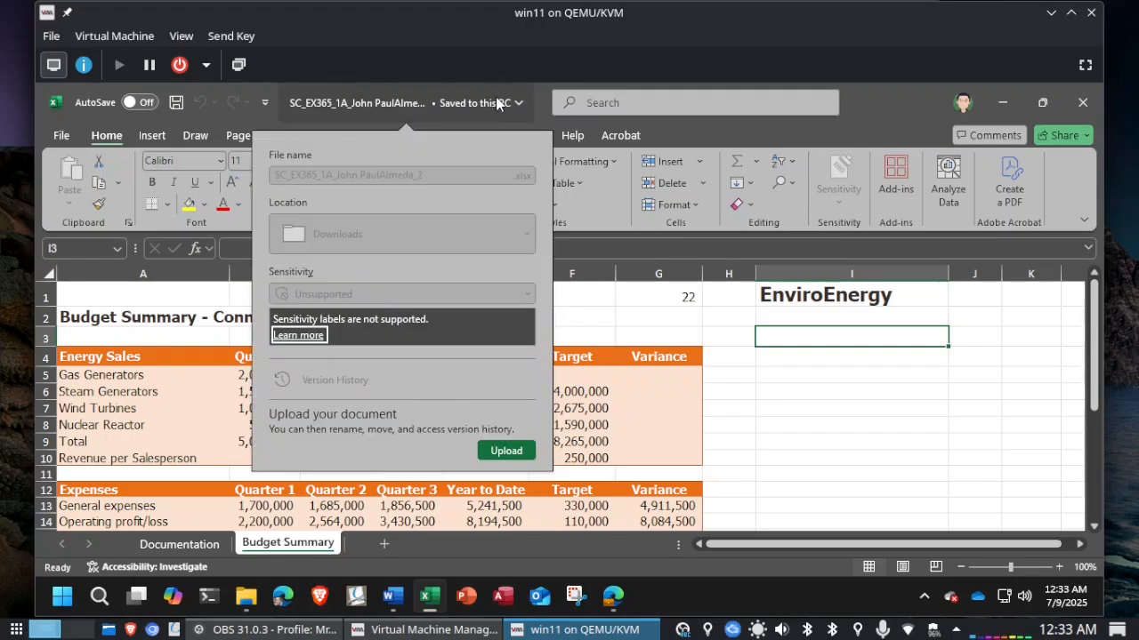
click(874, 126)
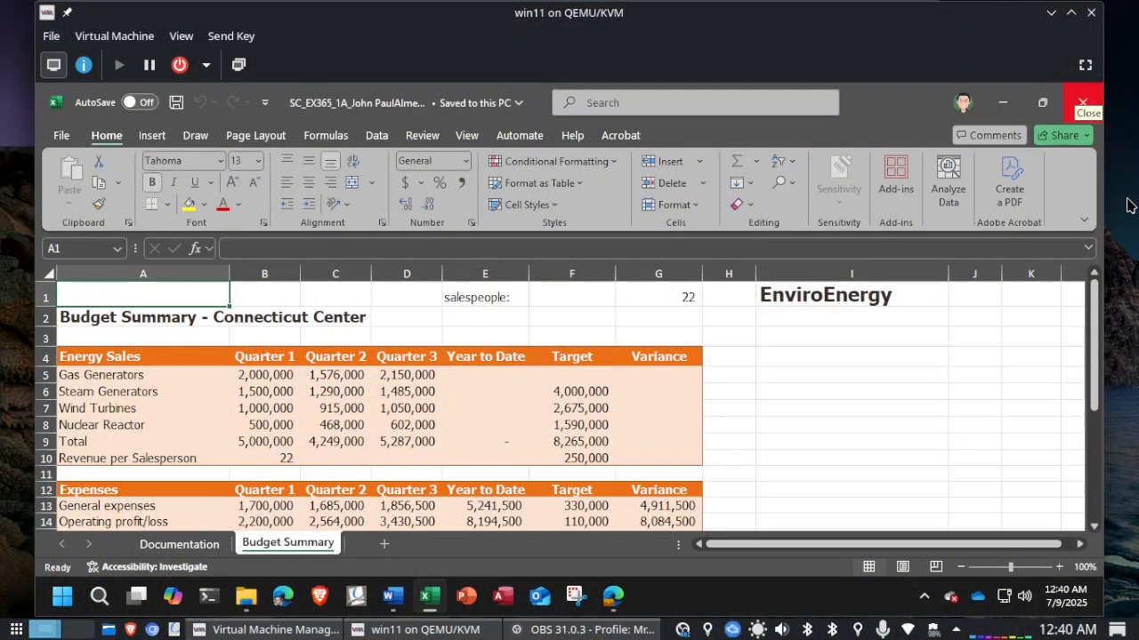
Step: Examine the Budget Summary worksheet's column headings, the salespeople label and value in E1 and G1, and the operating margin variance in G15
click(152, 275)
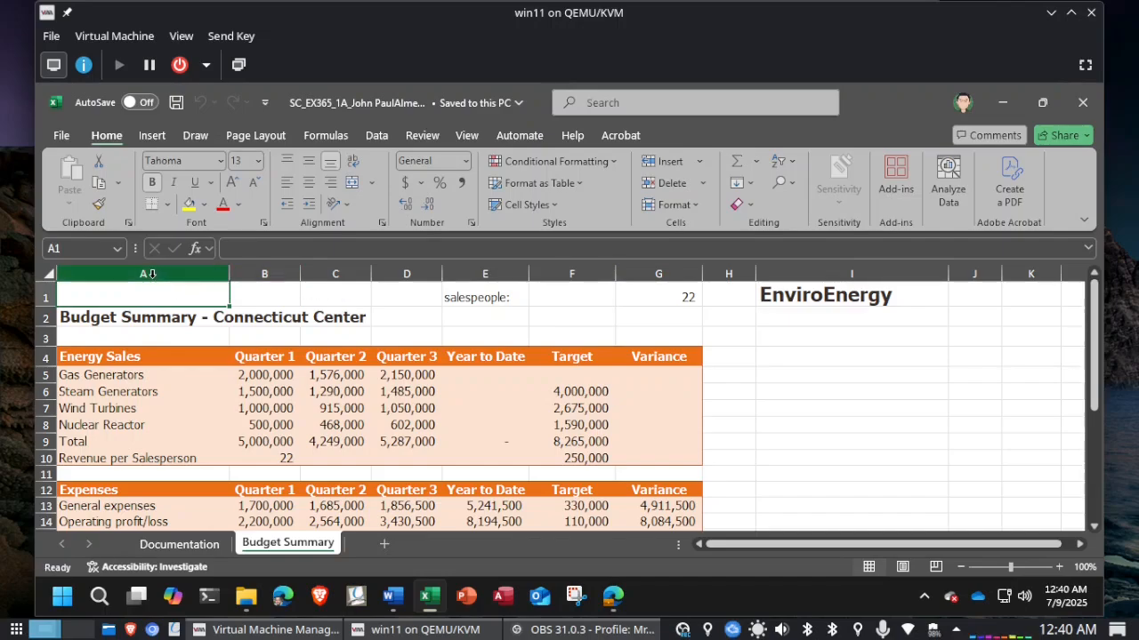
click(271, 273)
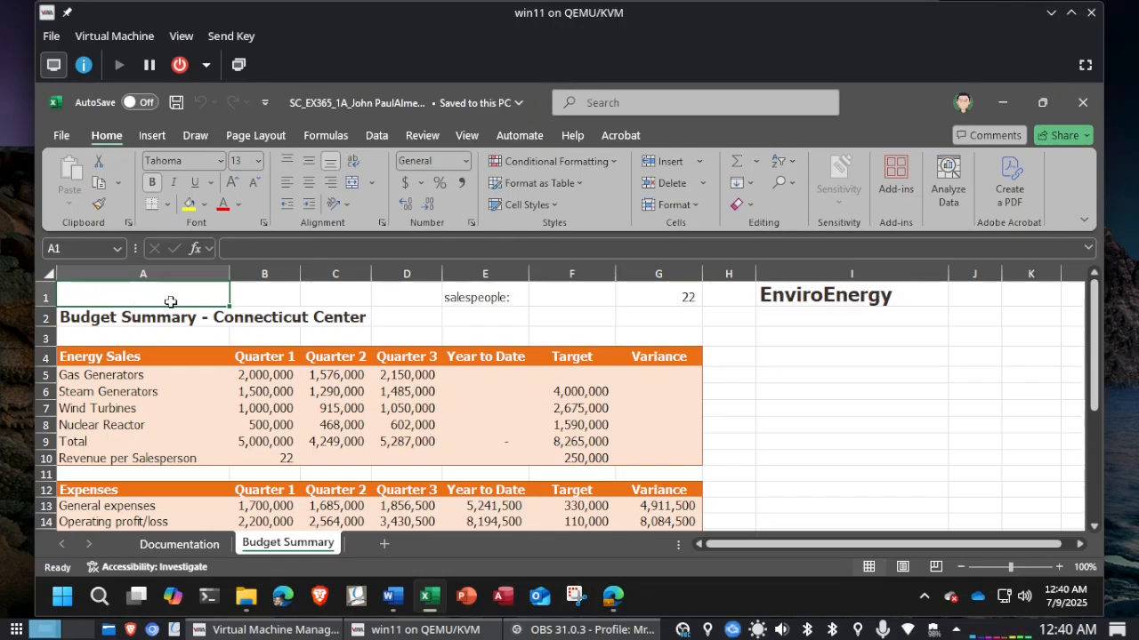
click(671, 300)
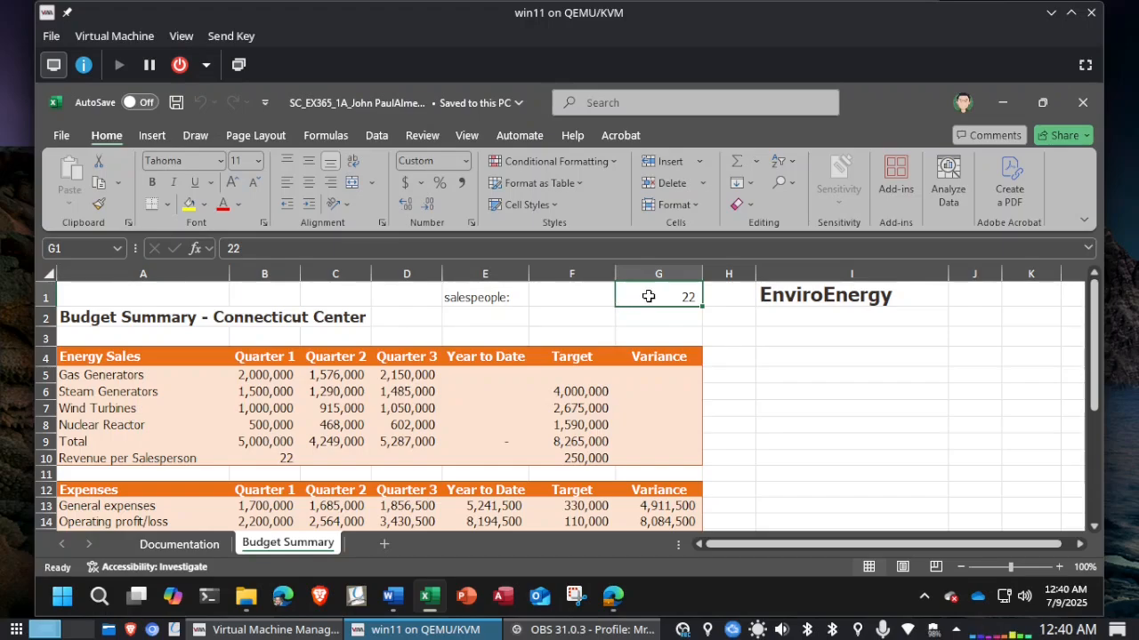
click(480, 297)
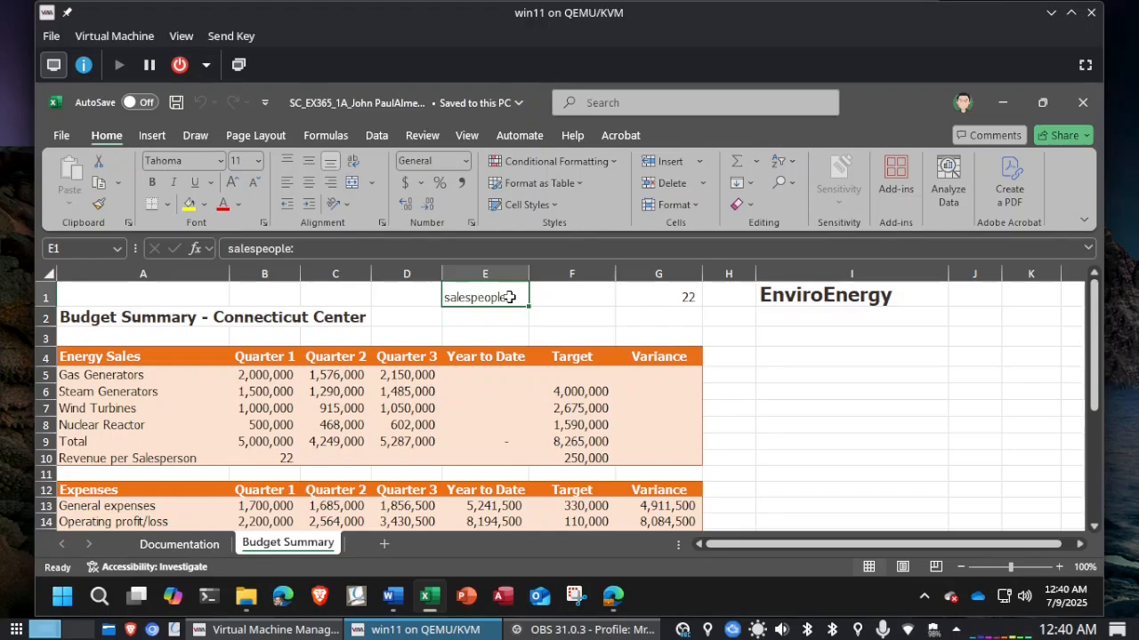
click(654, 296)
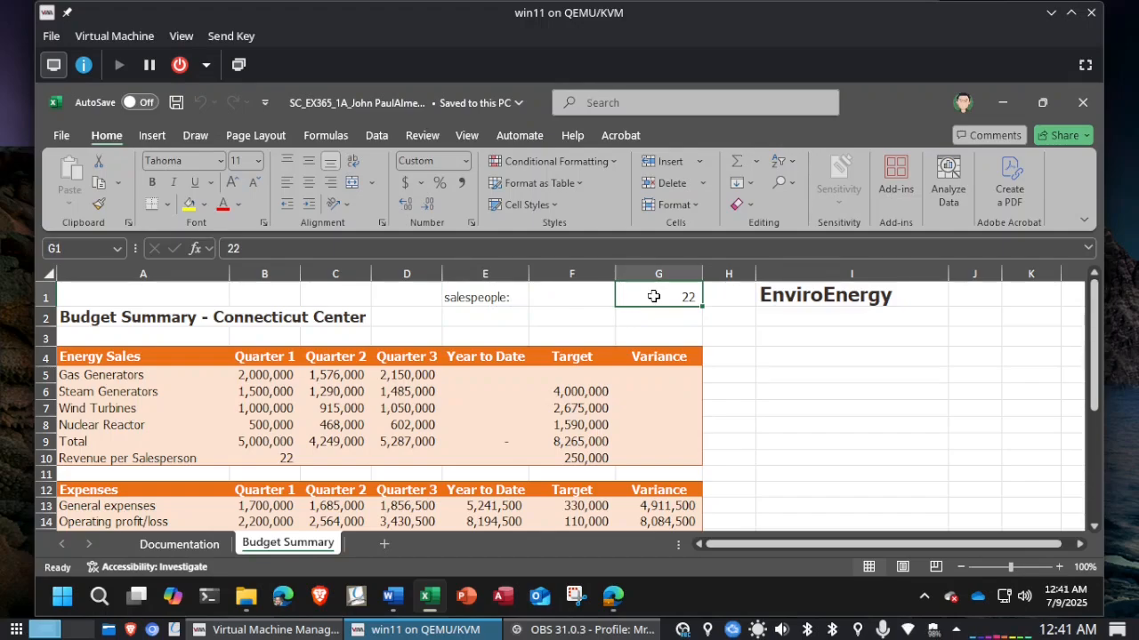
scroll(763, 392, down, 2)
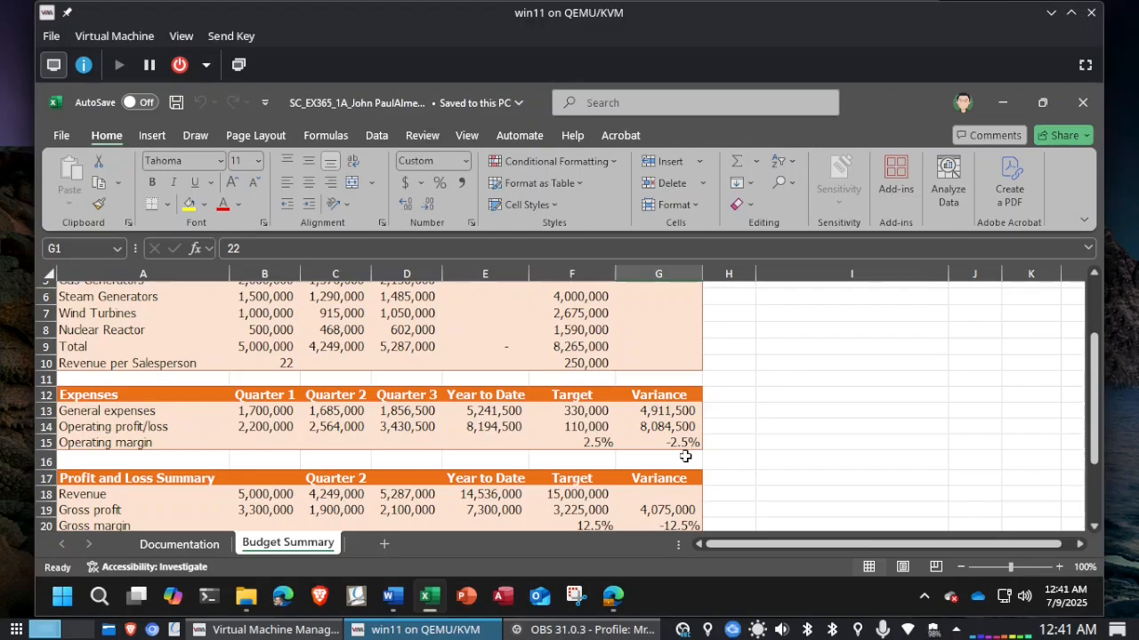
click(683, 442)
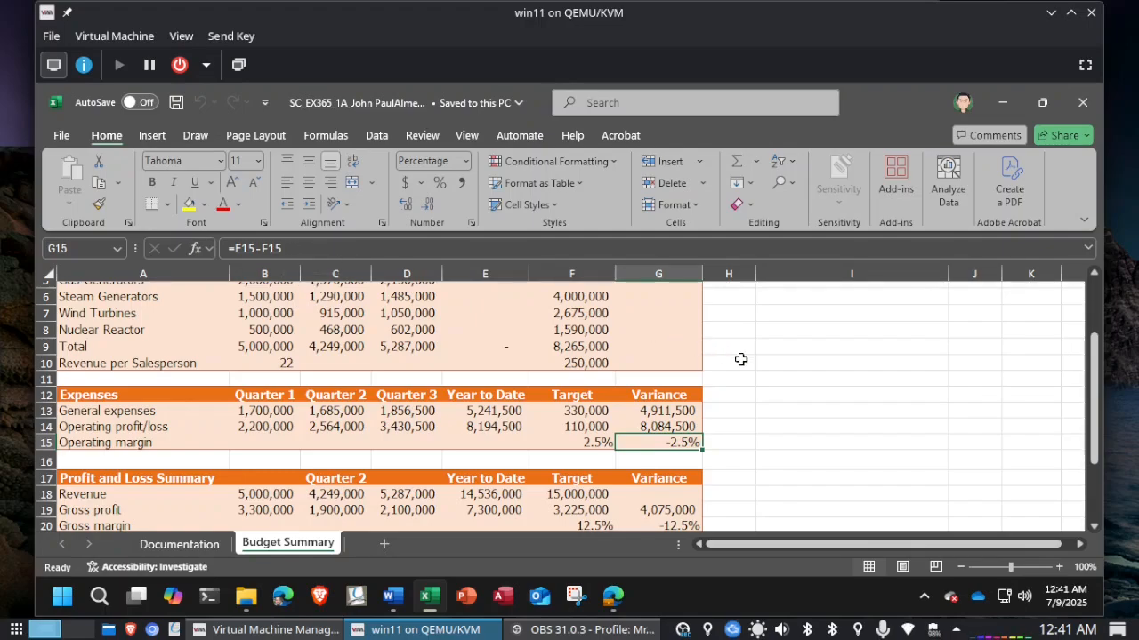
click(772, 392)
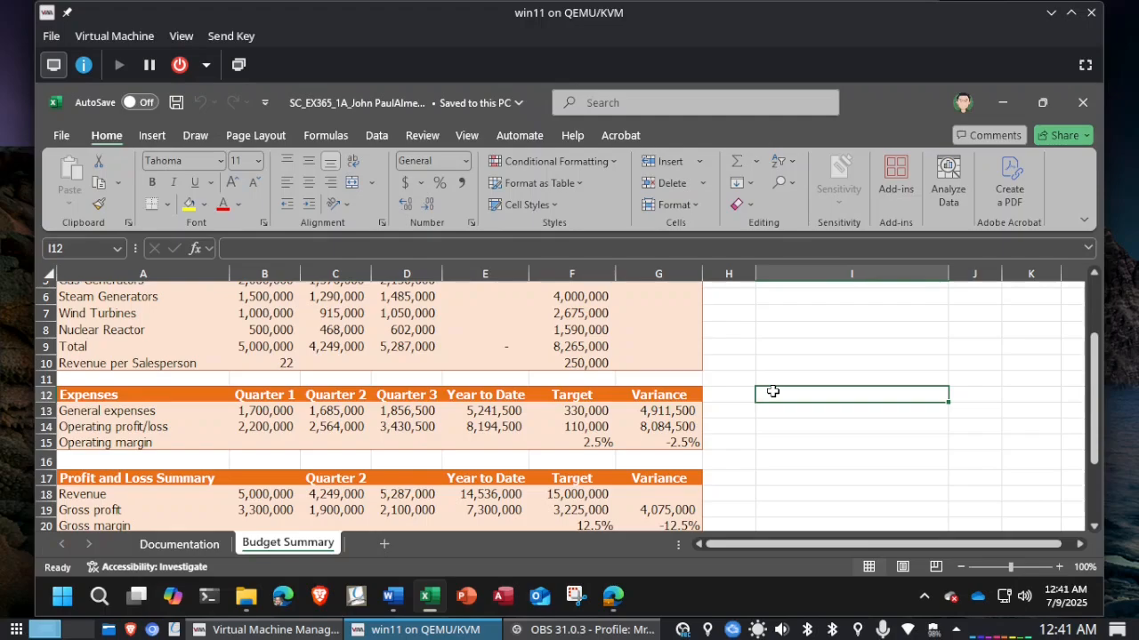
Step: Cut the worksheet title EnviroEnergy from cell I1 and paste it into cell A1 of the Budget Summary worksheet
scroll(772, 392, up, 2)
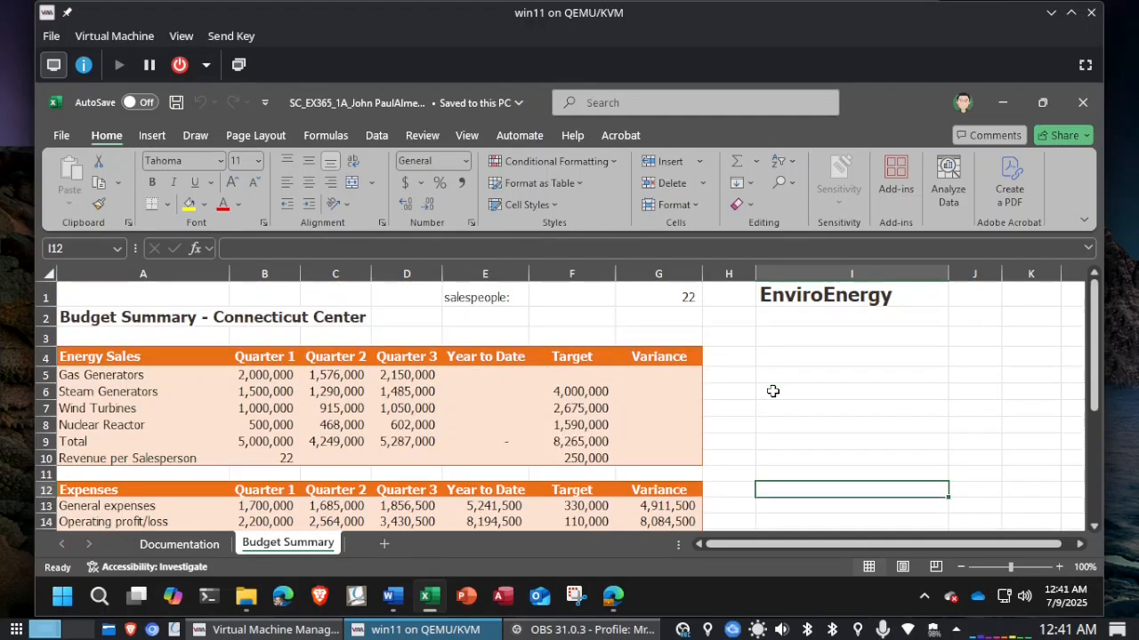
click(133, 296)
key(ctrl+b)
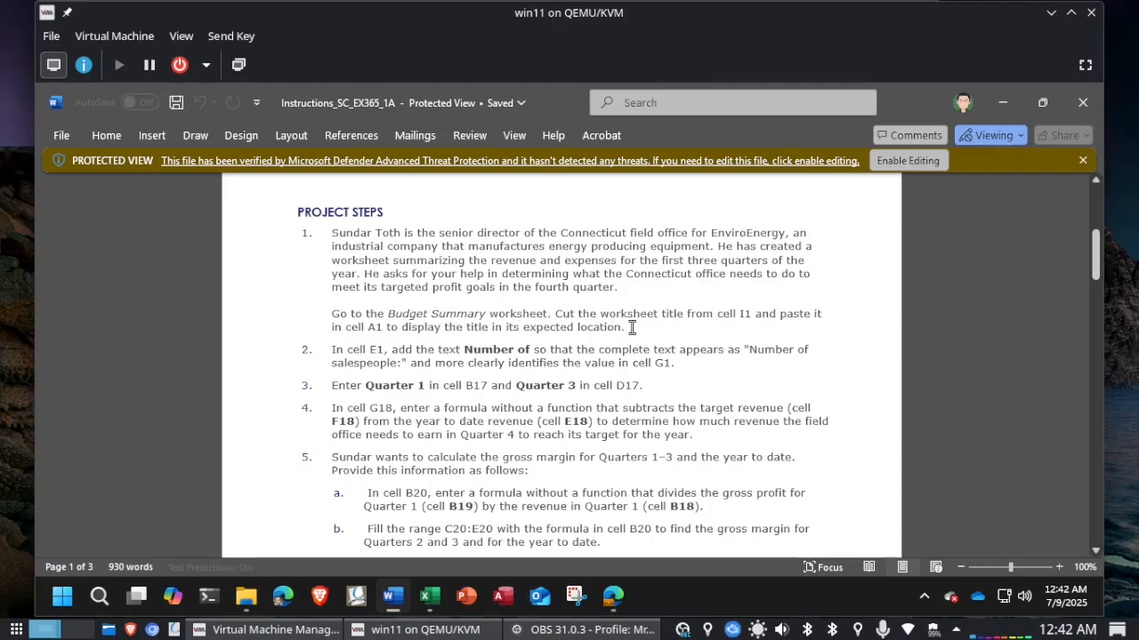
click(428, 595)
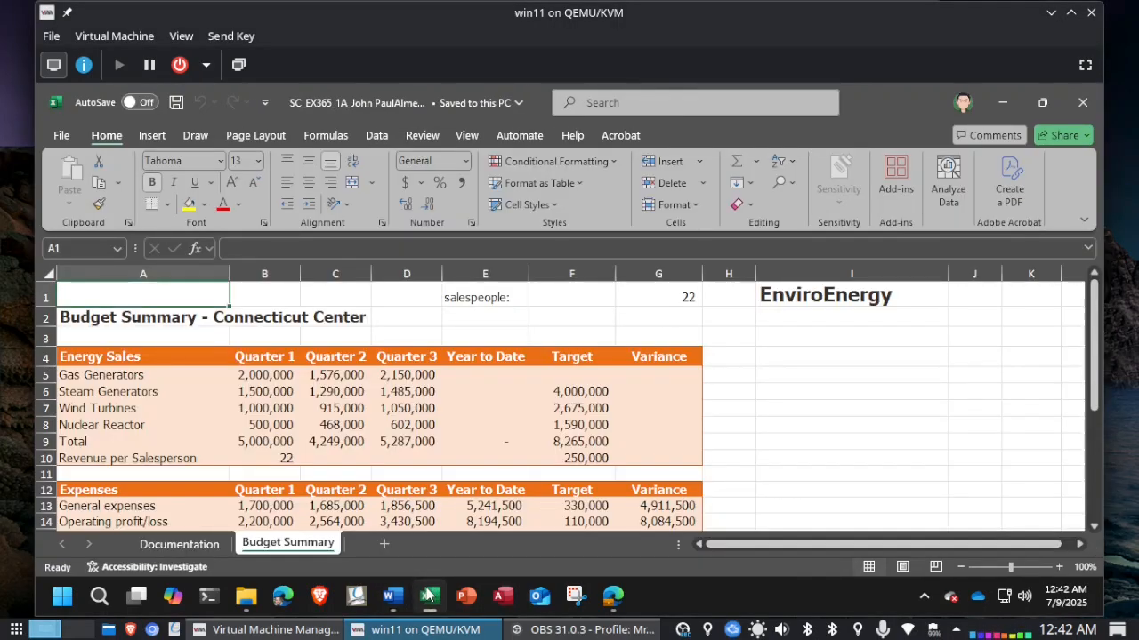
click(788, 293)
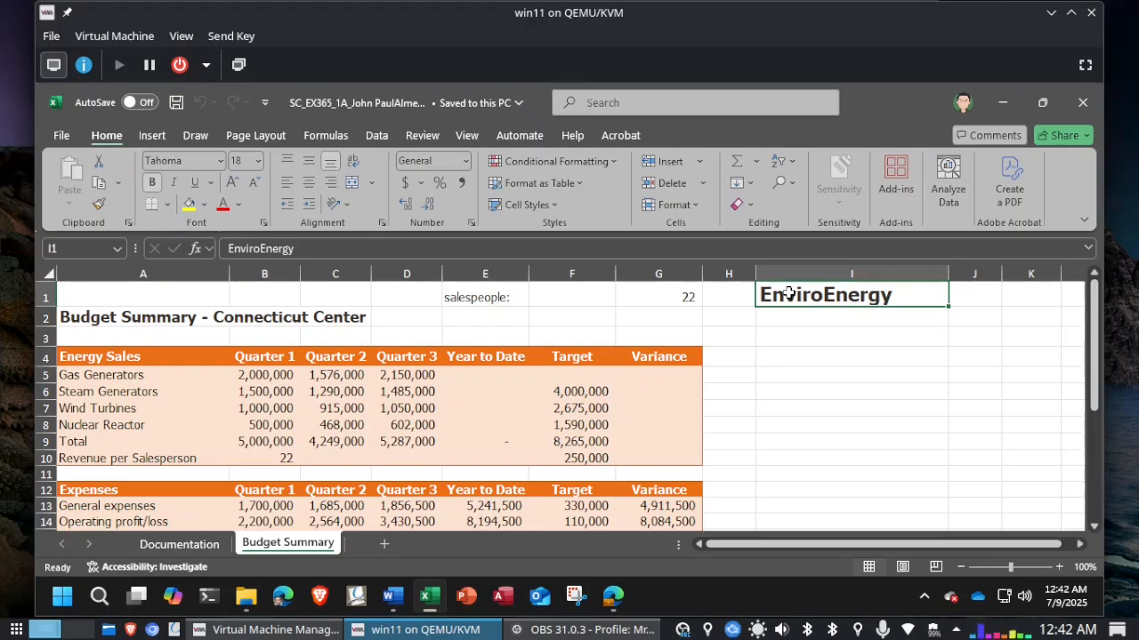
key(alt+Tab)
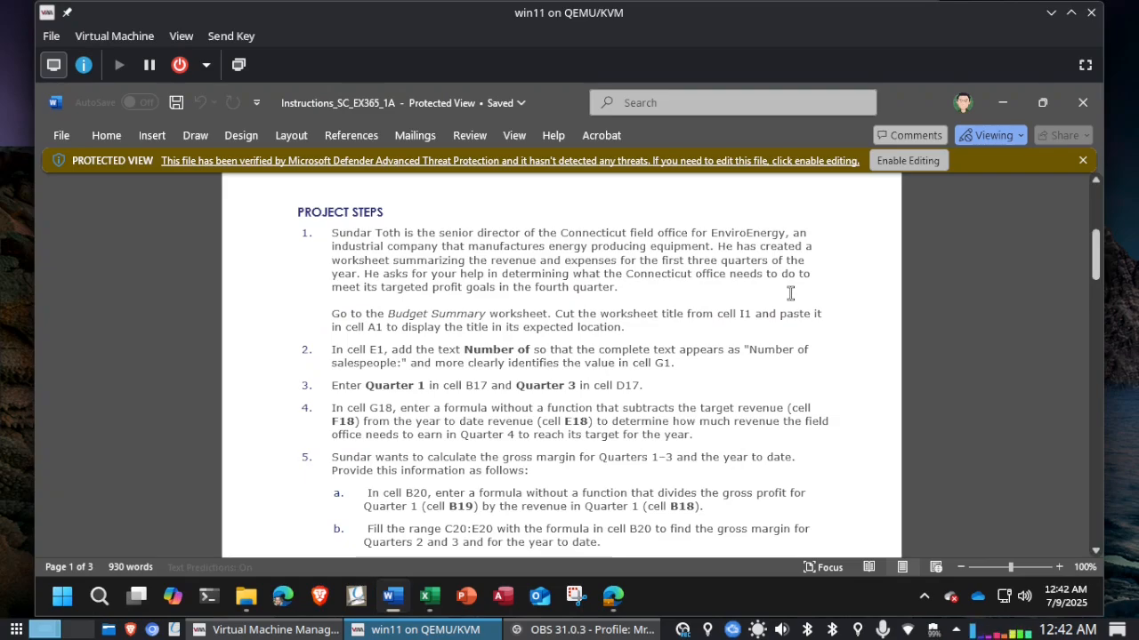
key(alt+Tab)
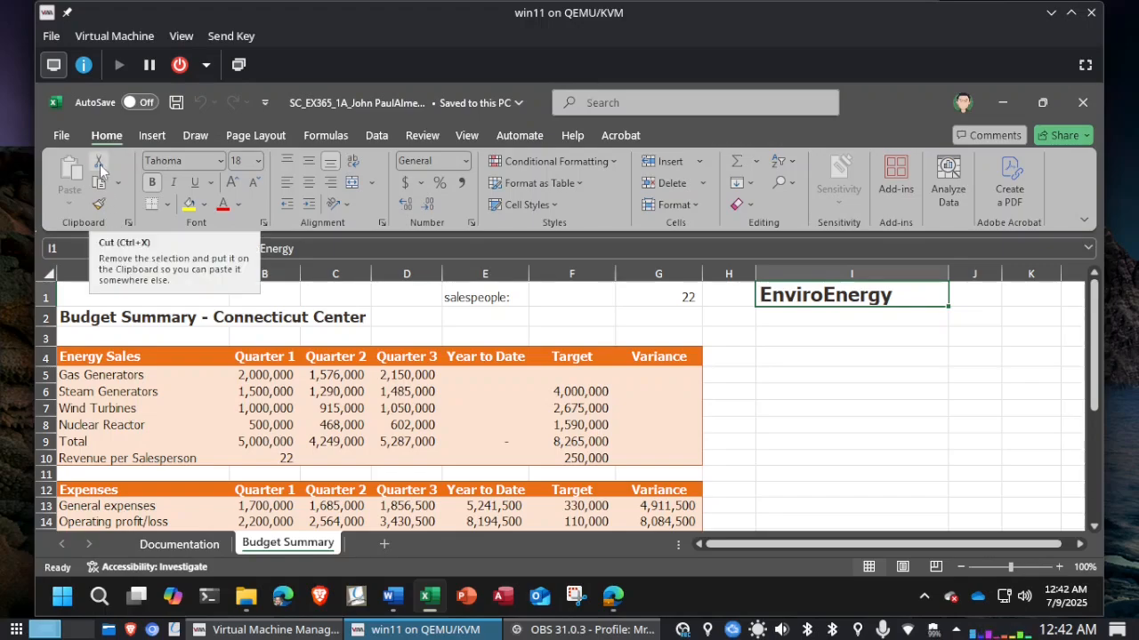
click(100, 171)
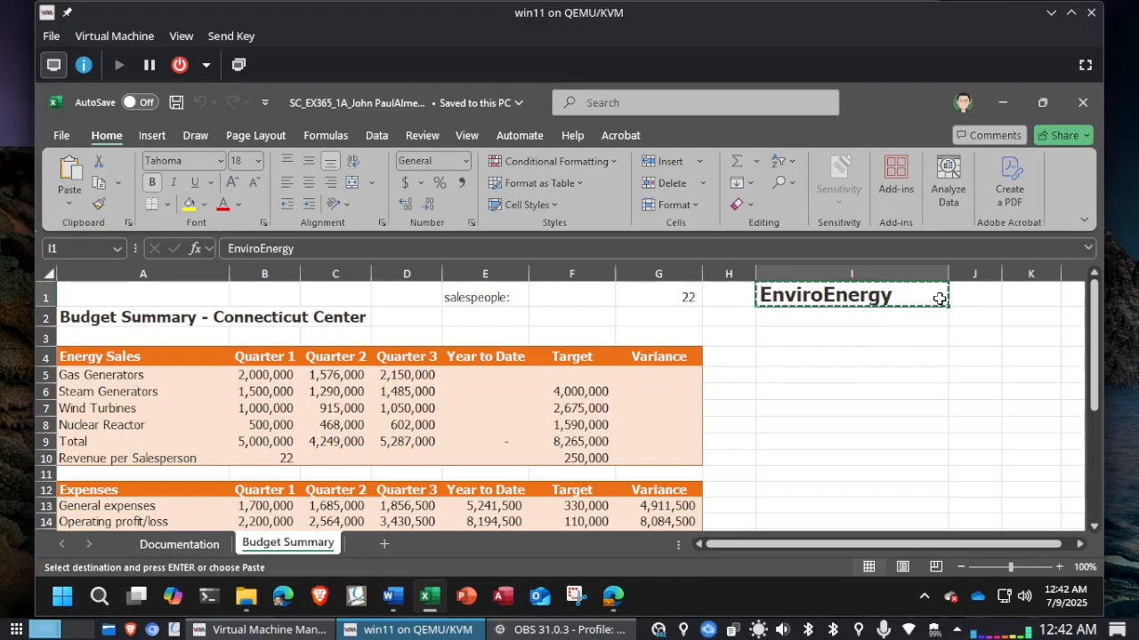
click(148, 295)
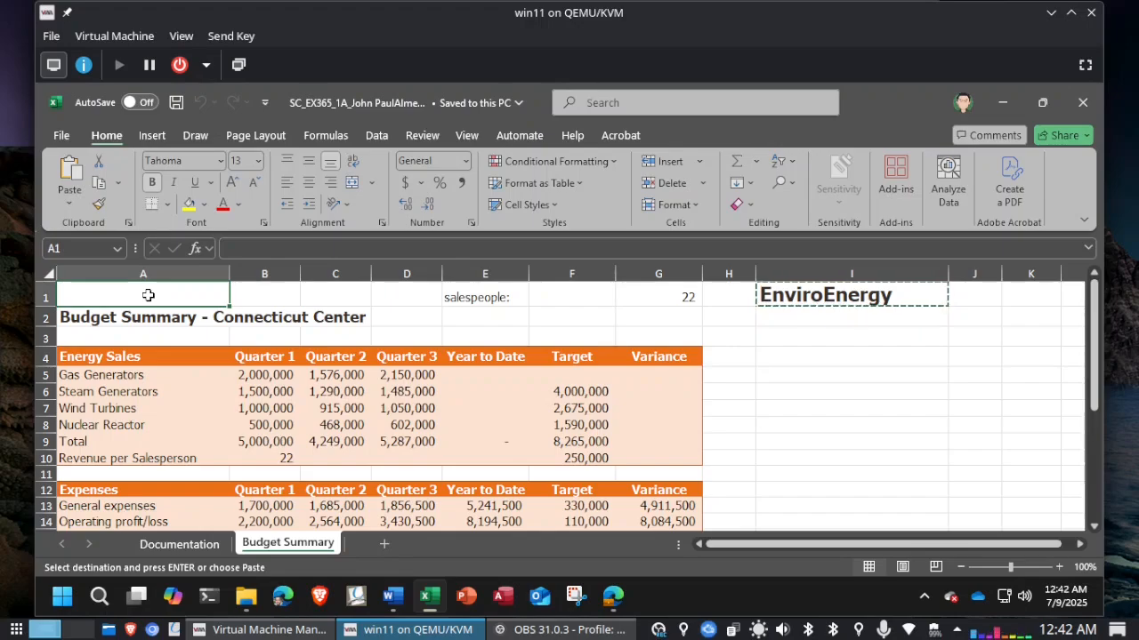
key(alt+Tab)
key(alt+Tab)
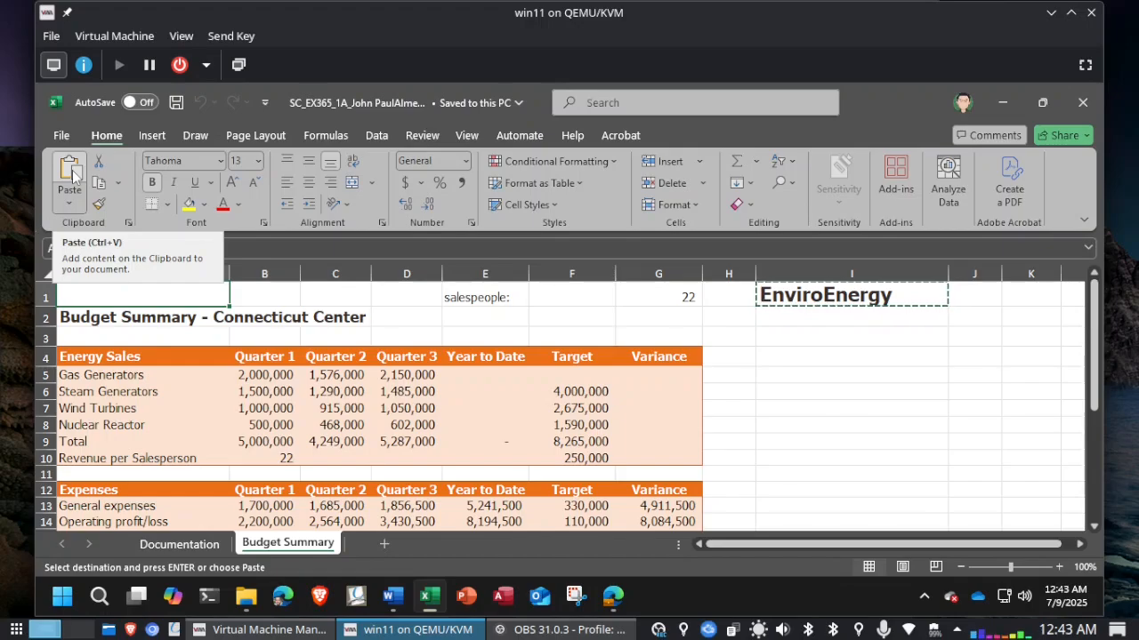
click(71, 174)
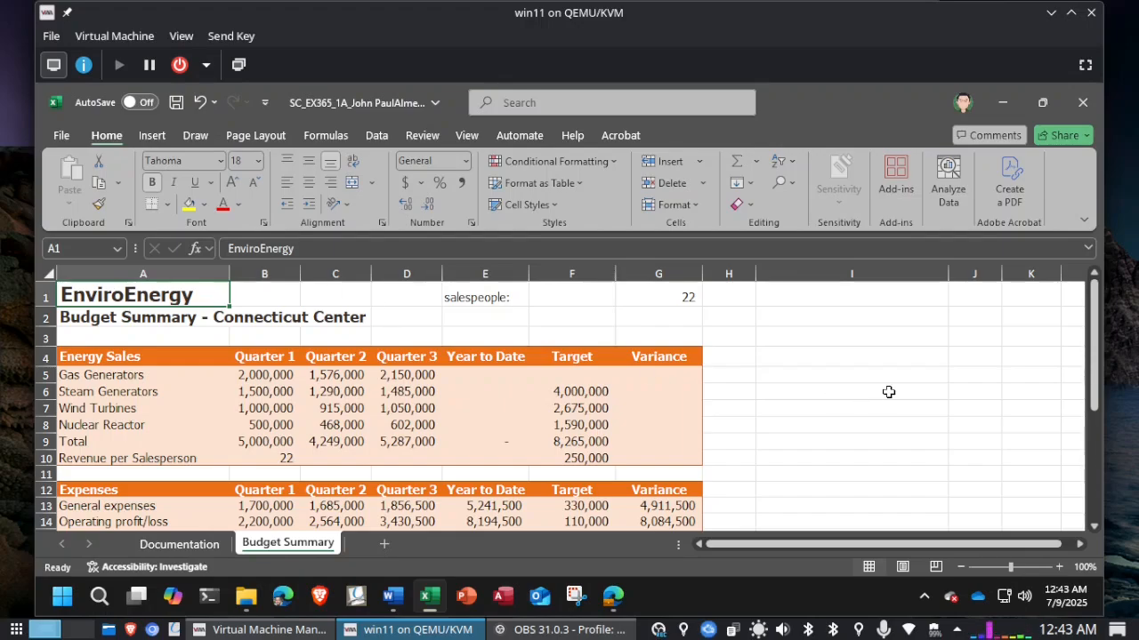
Step: Following instruction step 2, add "Number of" before the text in E1 so it reads "Number of salespeople:", and save the workbook
key(alt+Tab)
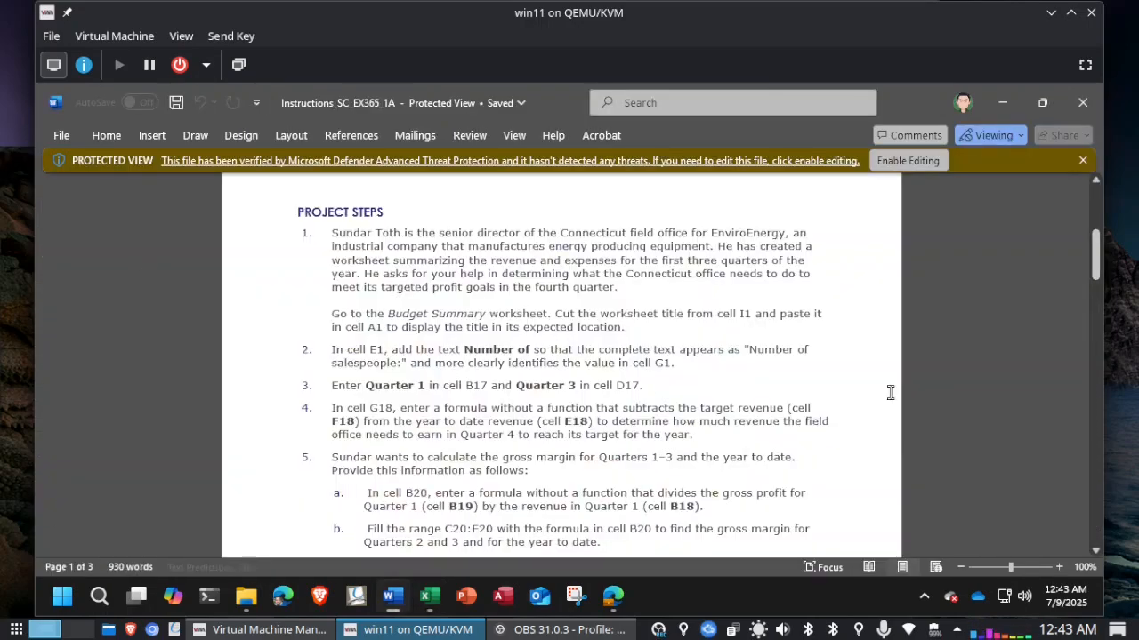
scroll(996, 341, down, 1)
scroll(996, 341, down, 2)
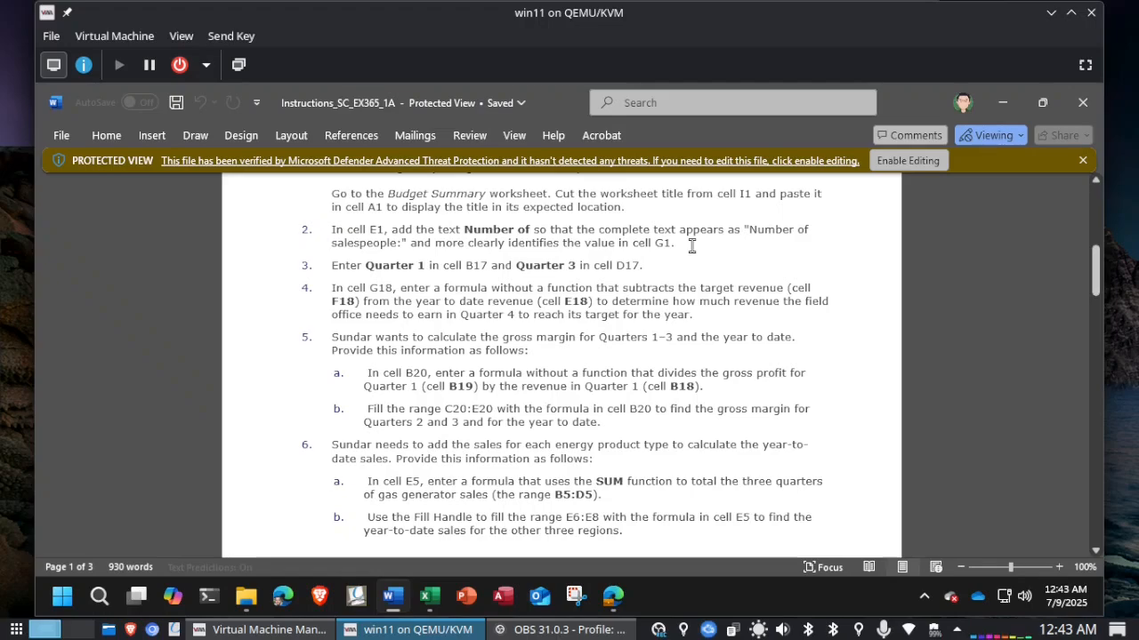
key(alt+Tab)
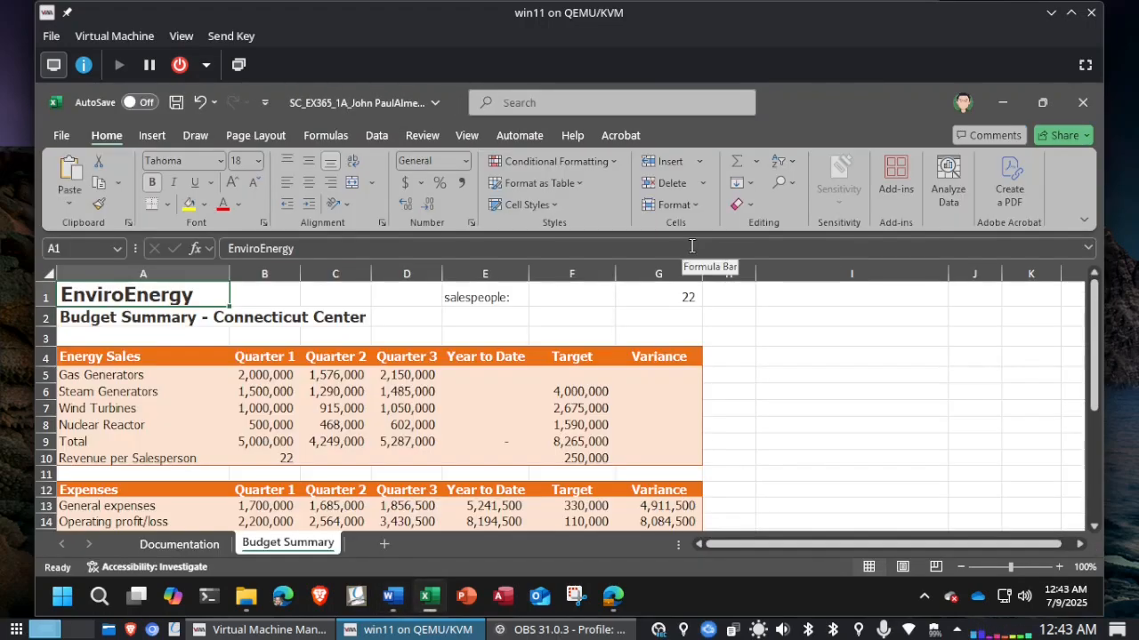
click(261, 296)
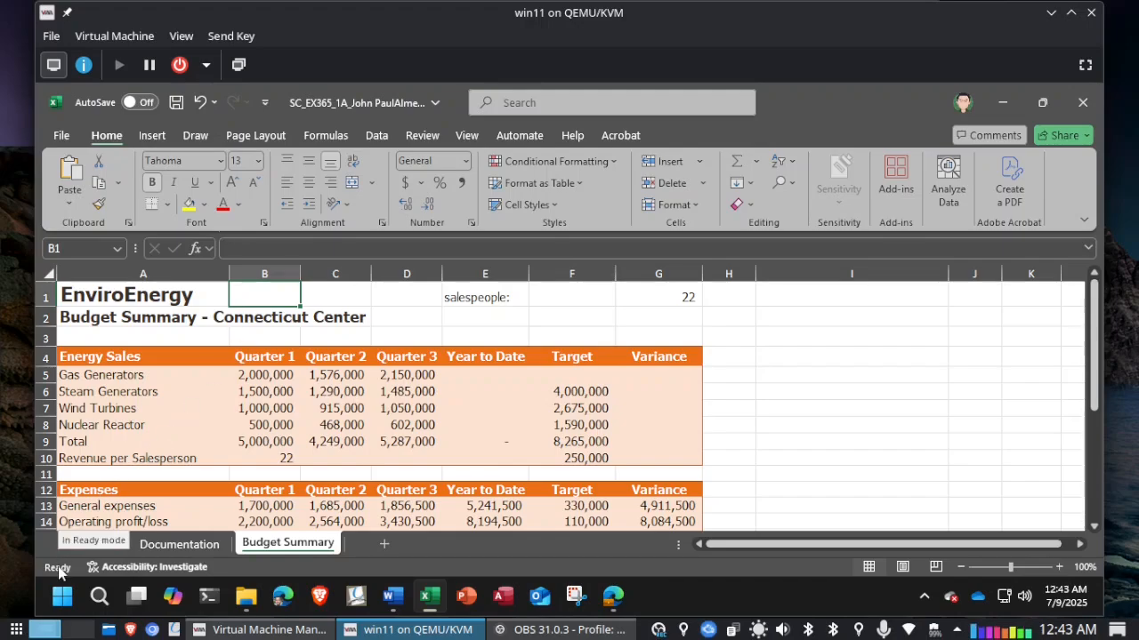
double_click(462, 296)
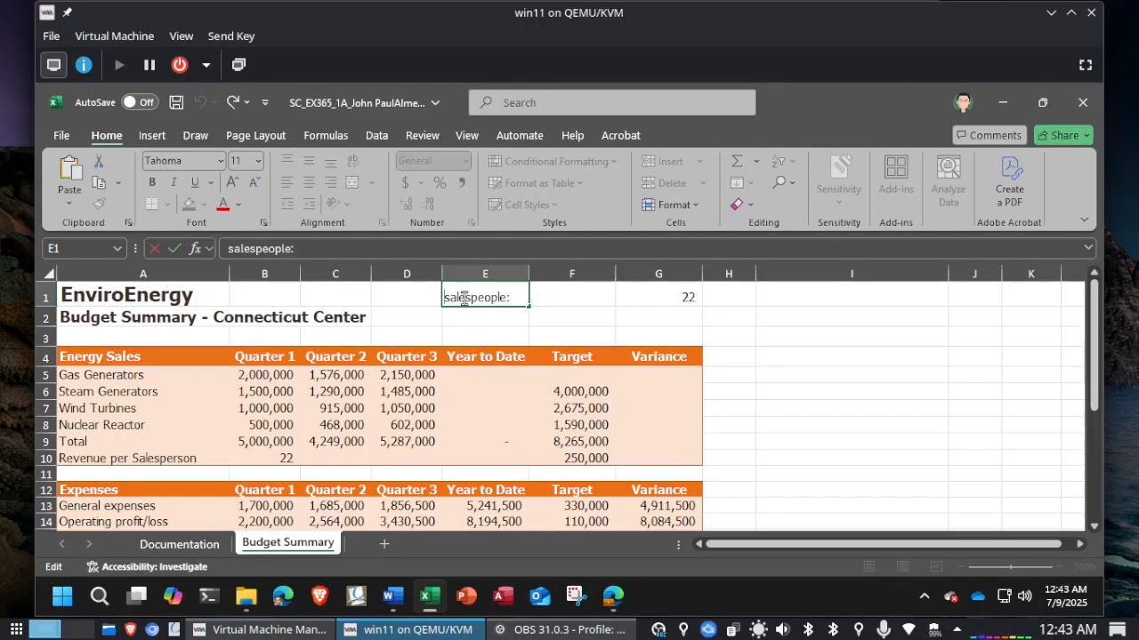
text(Numb)
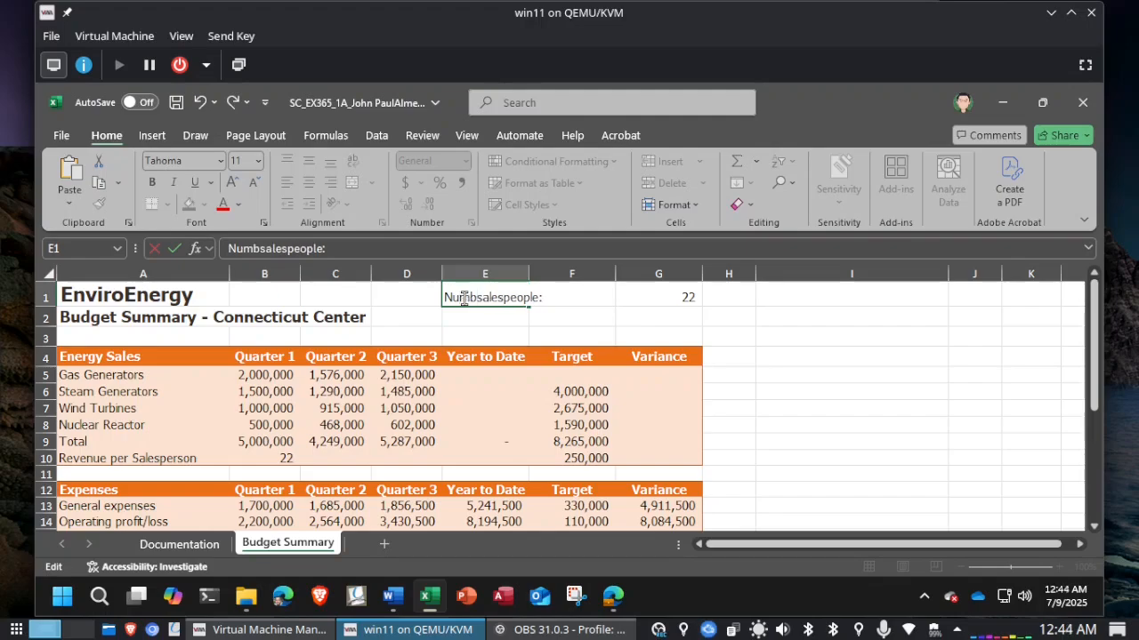
text(er of)
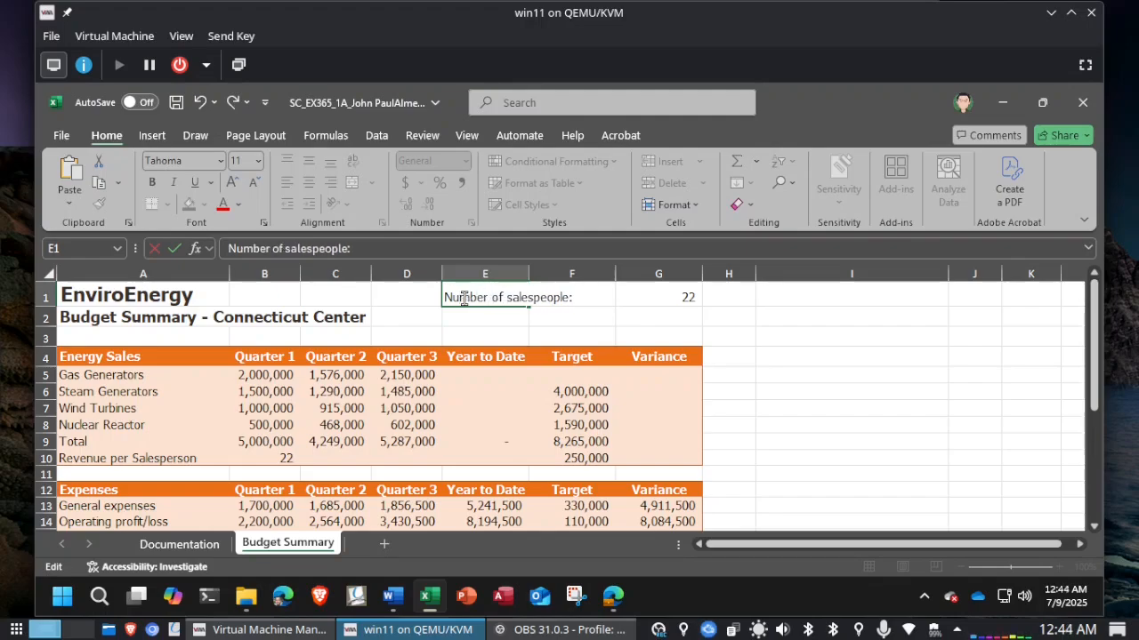
key(alt+Tab)
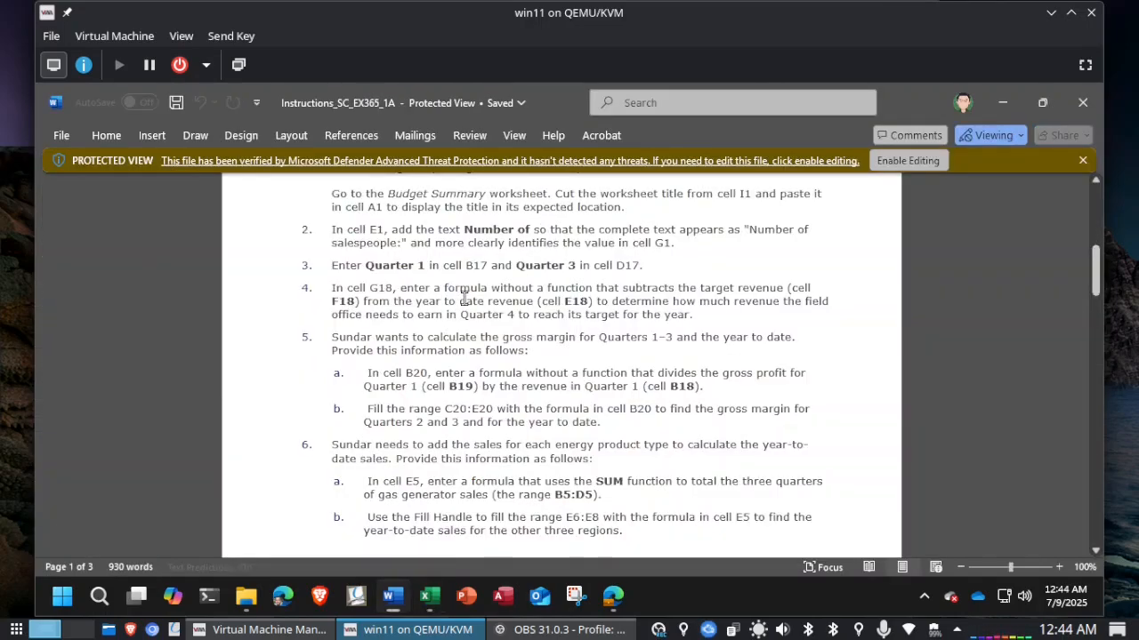
key(alt+Tab)
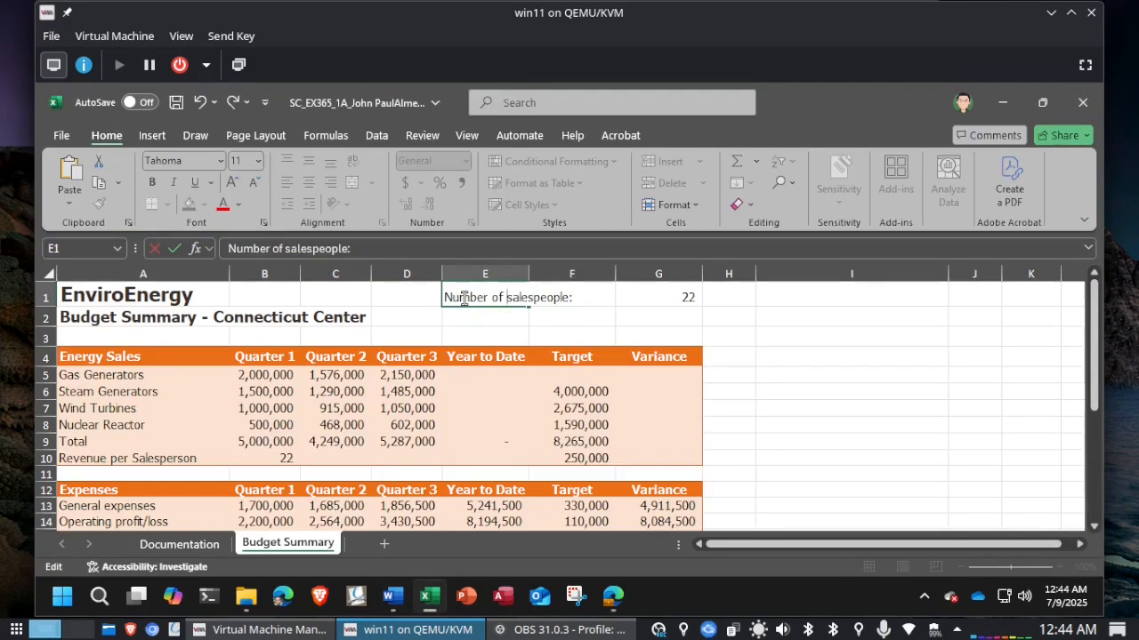
click(173, 254)
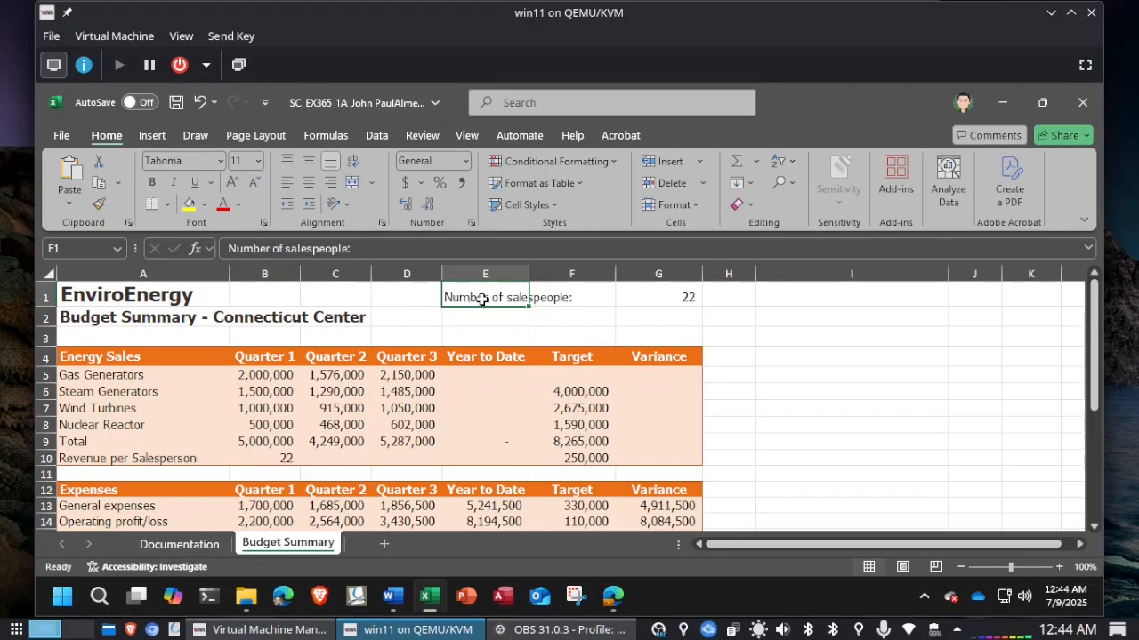
key(Return)
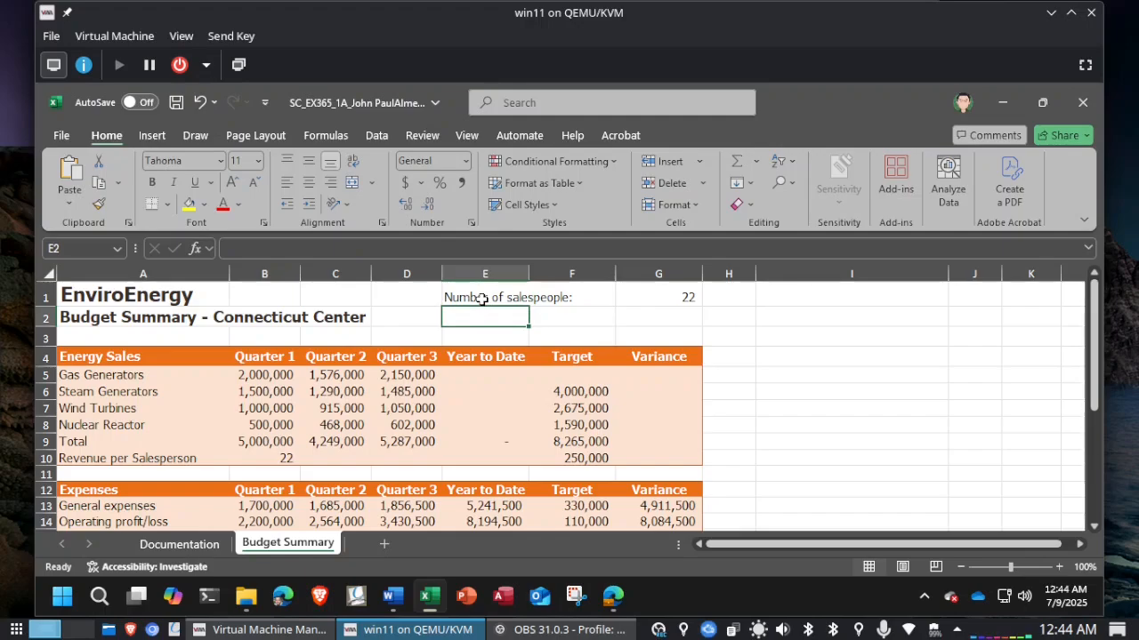
click(481, 299)
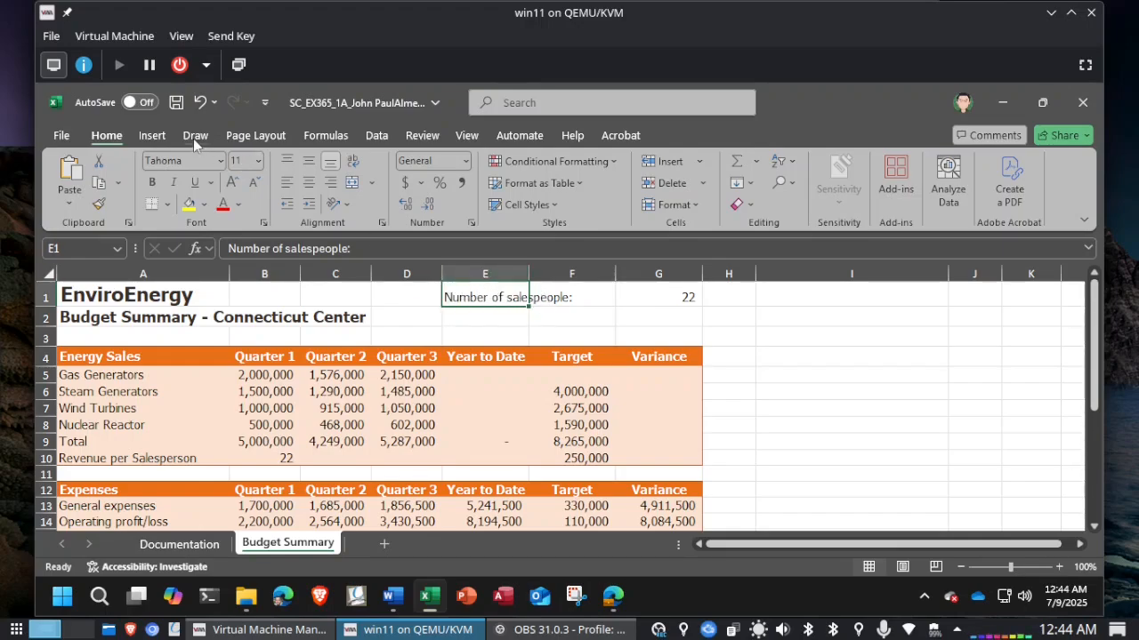
click(181, 104)
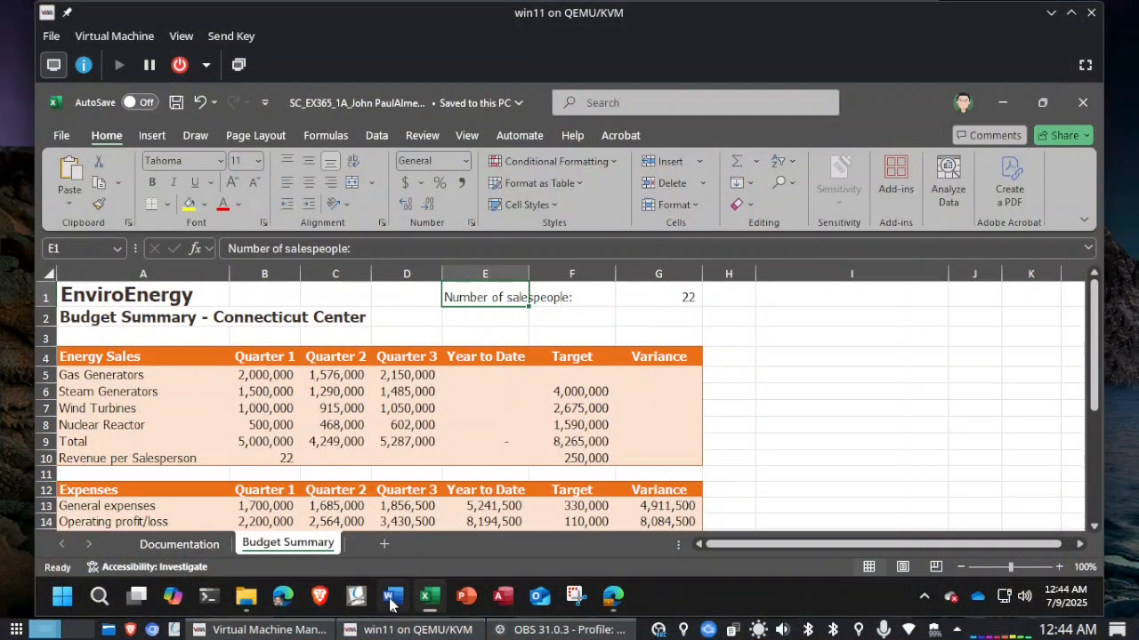
Step: Following instruction step 3, enter the heading "Quarter 1" in cell B17 of the Profit and Loss Summary
click(391, 602)
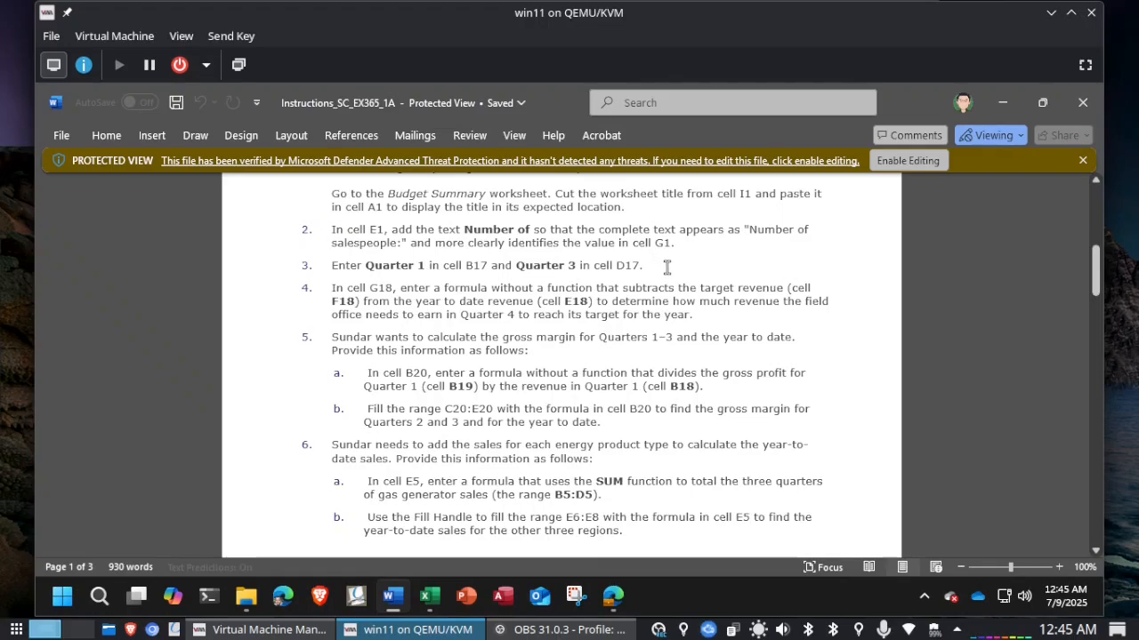
key(alt+Tab)
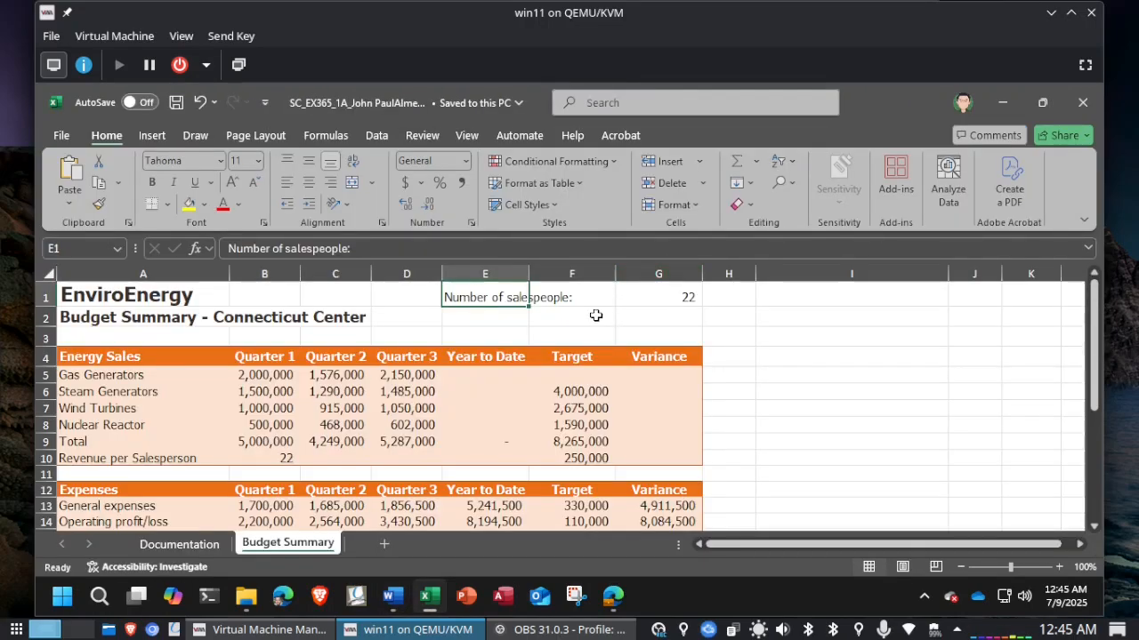
scroll(544, 363, down, 2)
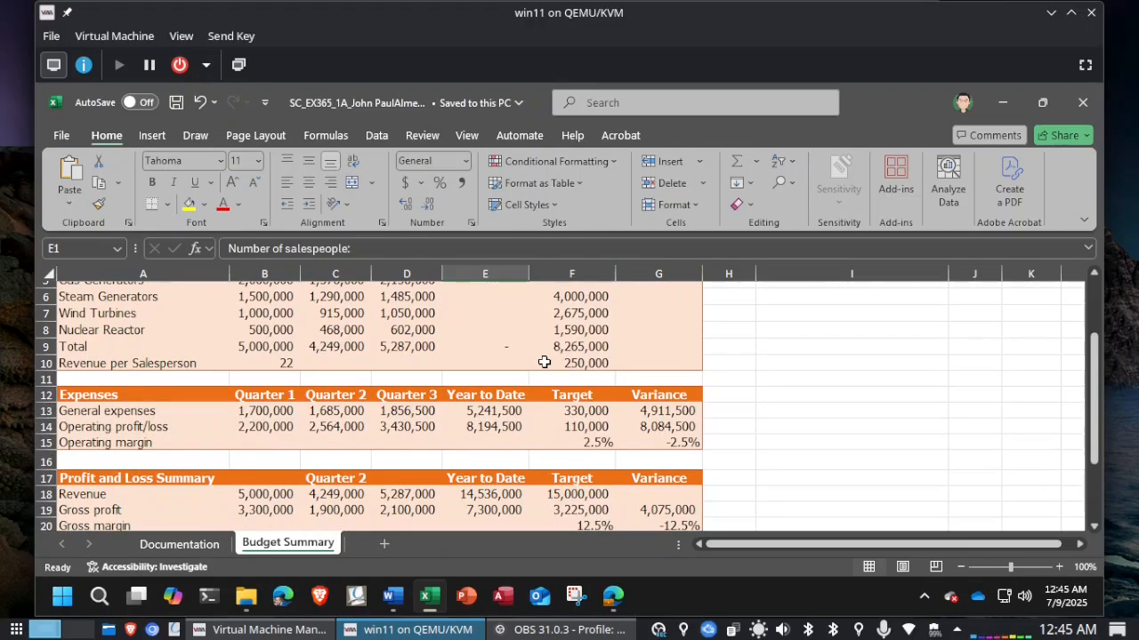
scroll(545, 363, down, 1)
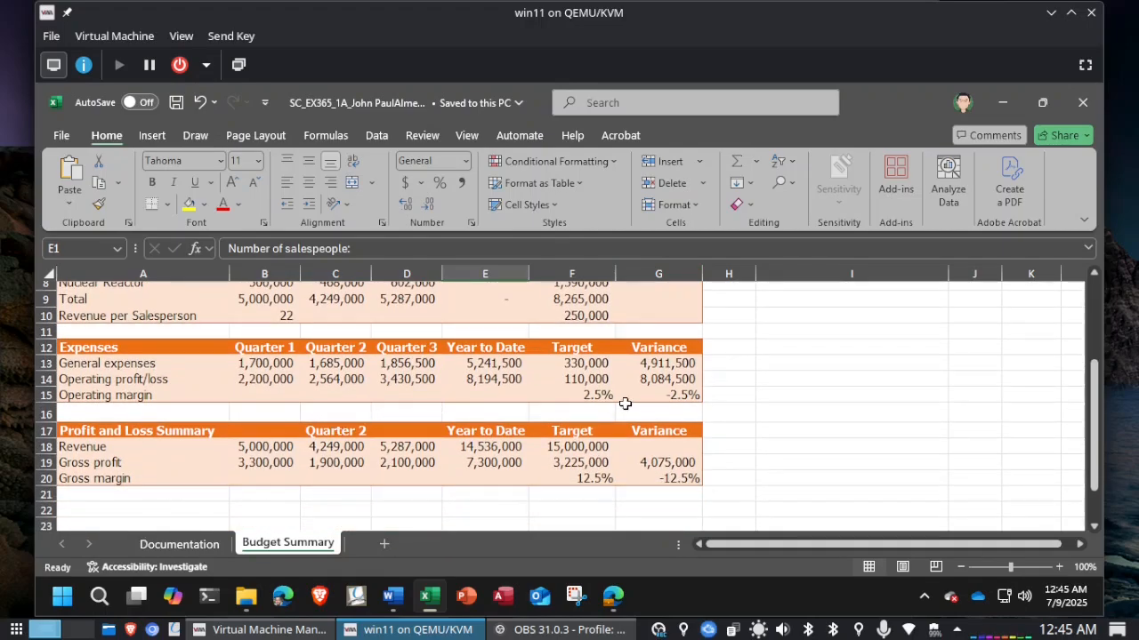
scroll(626, 404, up, 3)
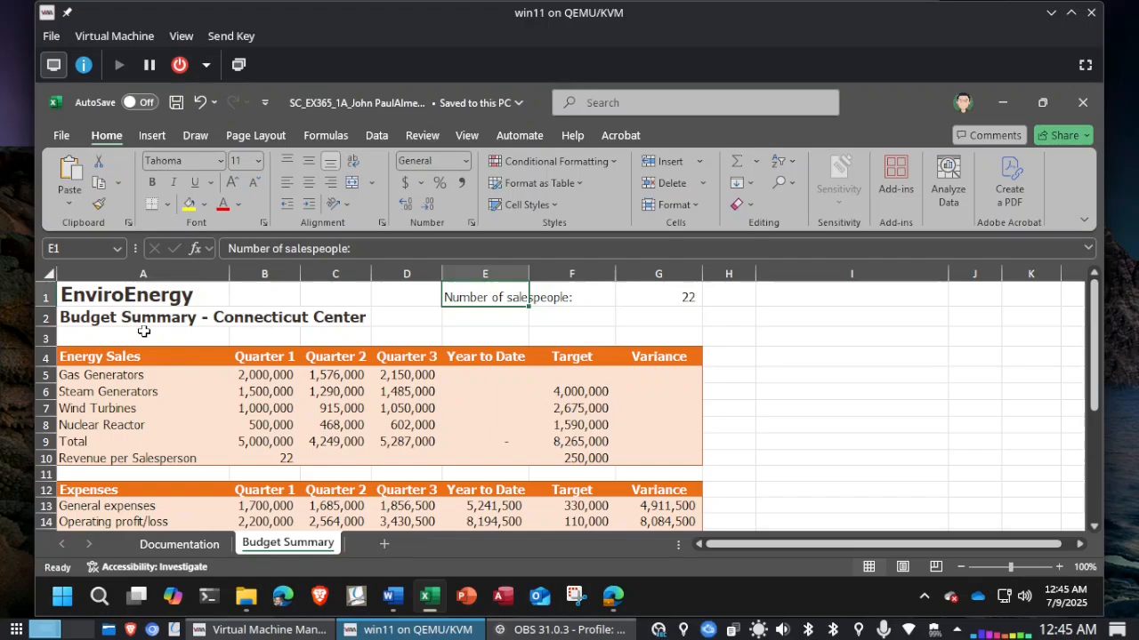
click(81, 249)
text(B17)
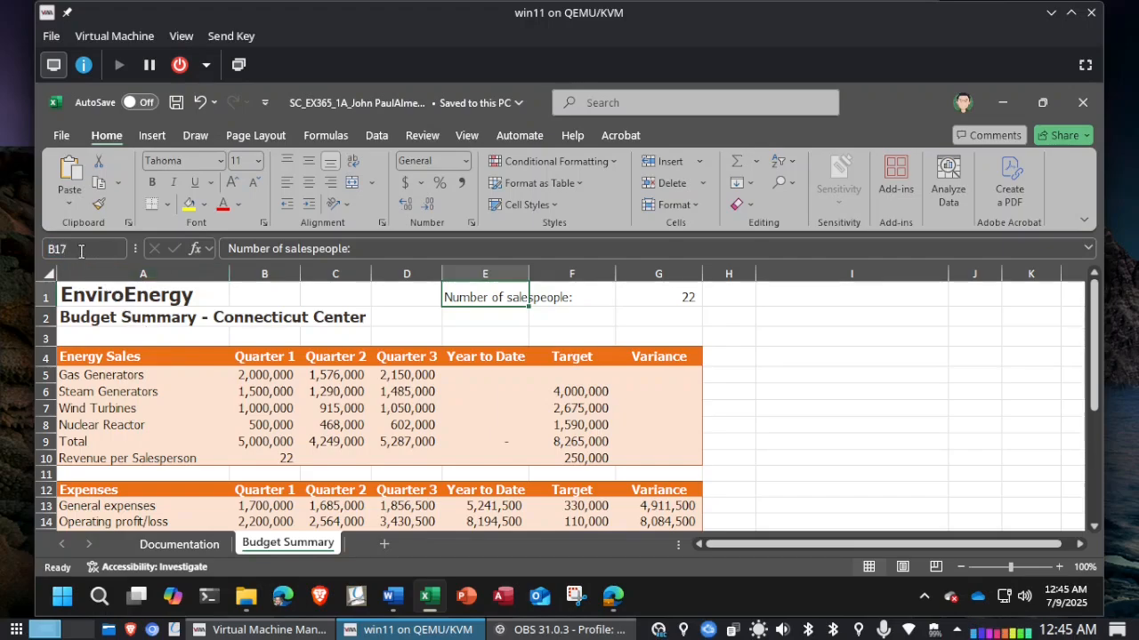
key(Return)
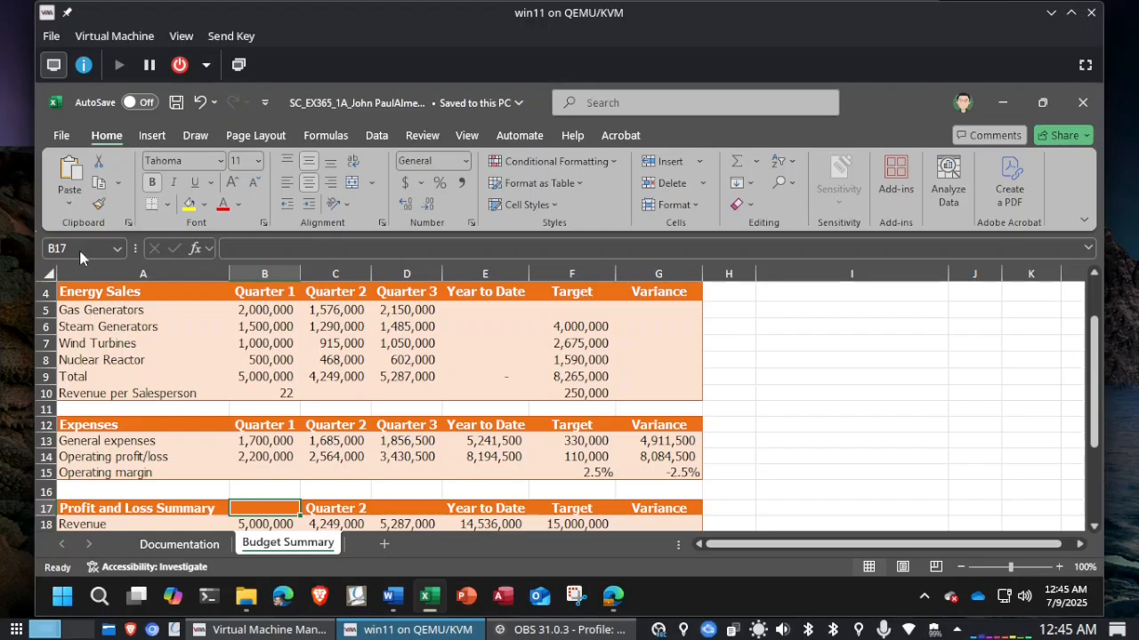
text(Quarter 1)
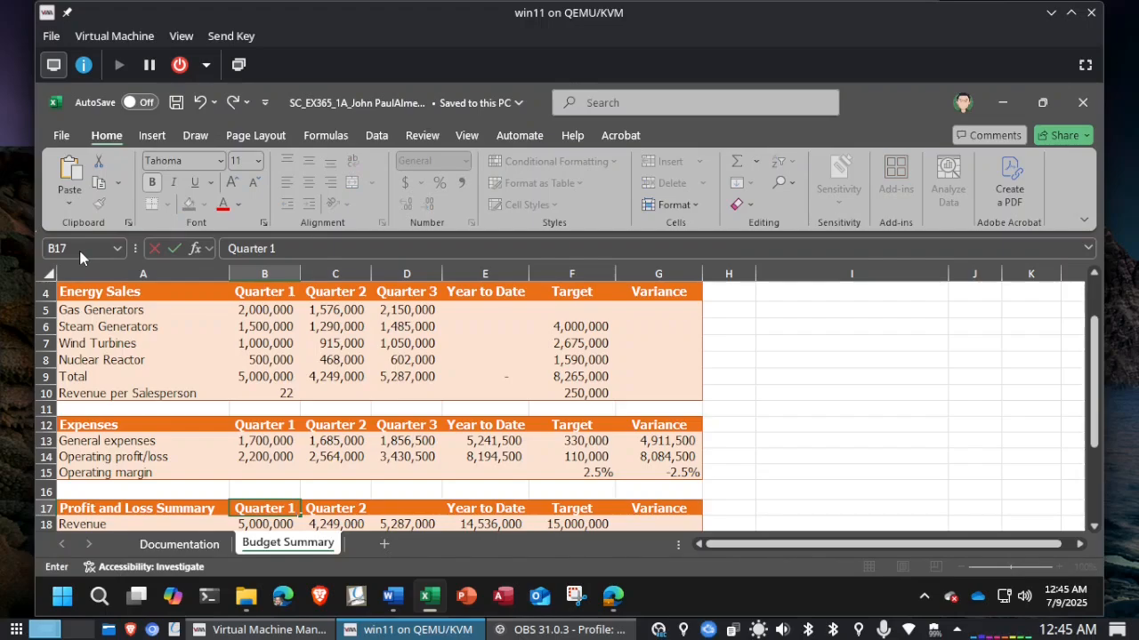
key(Tab)
Step: Enter the heading "Quarter 3" in cell D17 of the Profit and Loss Summary
key(Tab)
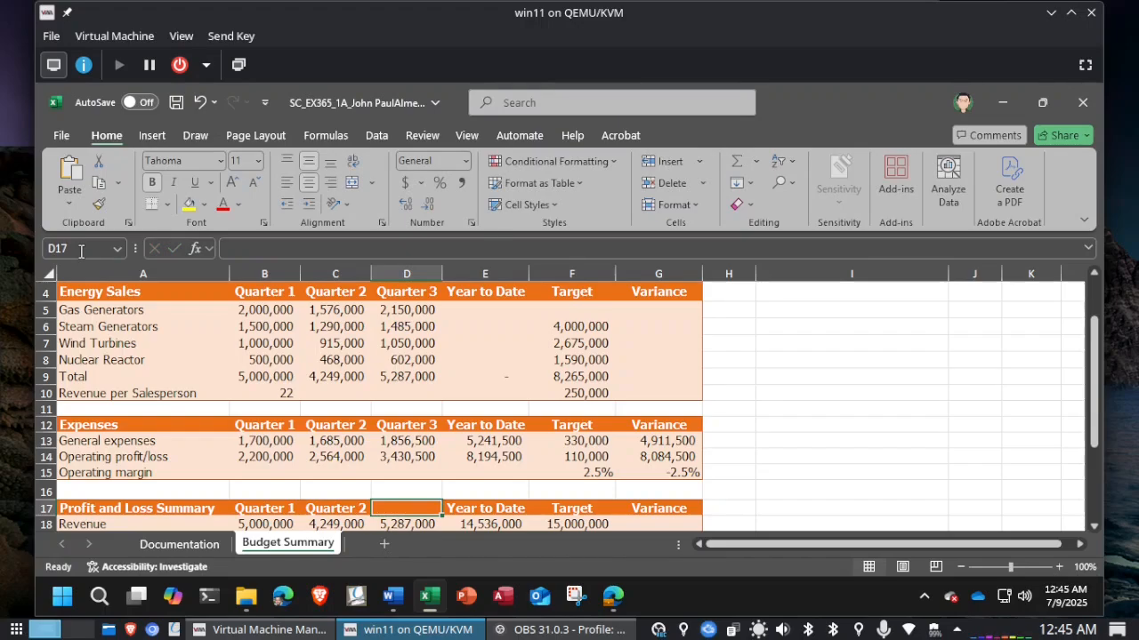
text(Quar)
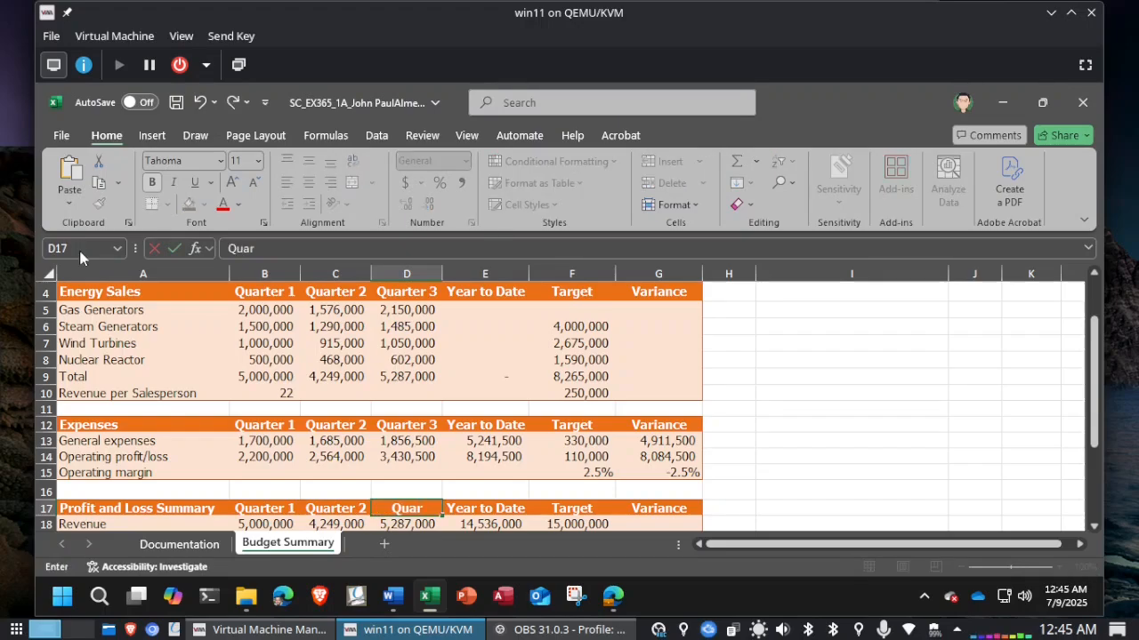
text(ter 3)
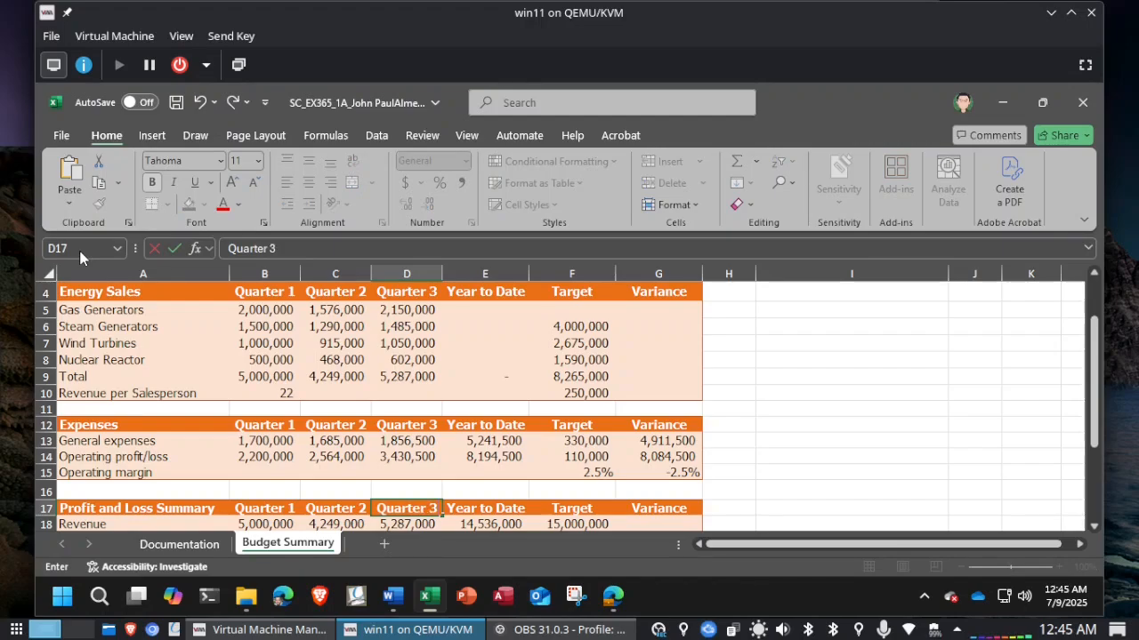
key(Return)
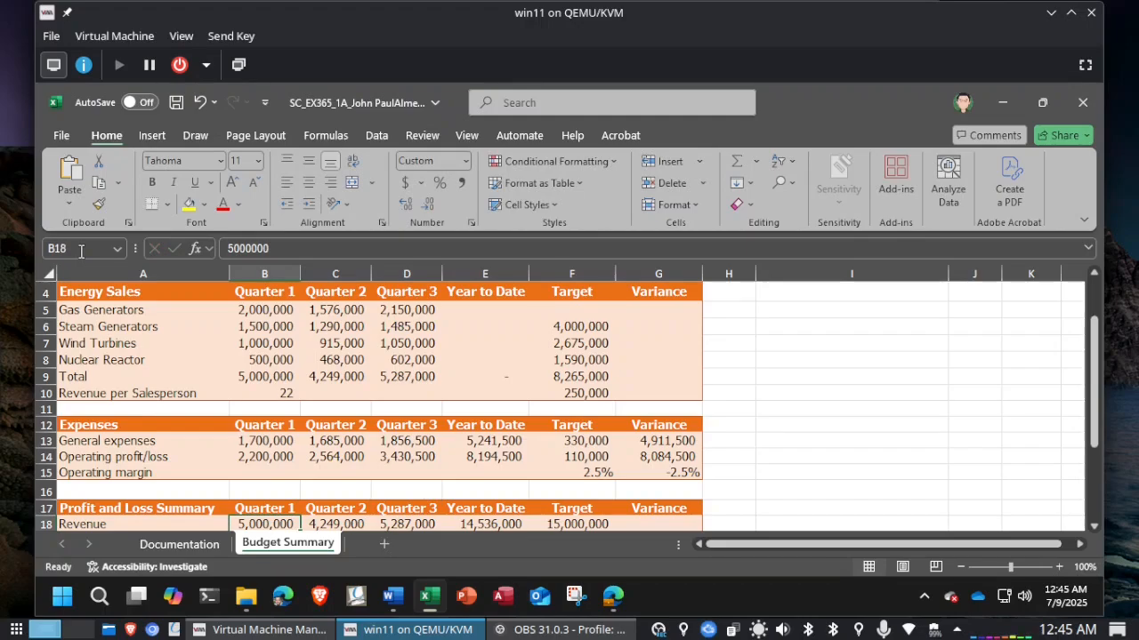
Step: Following instruction step 4, enter the formula =E18-F18 in cell G18 to calculate the revenue variance
key(alt+Tab)
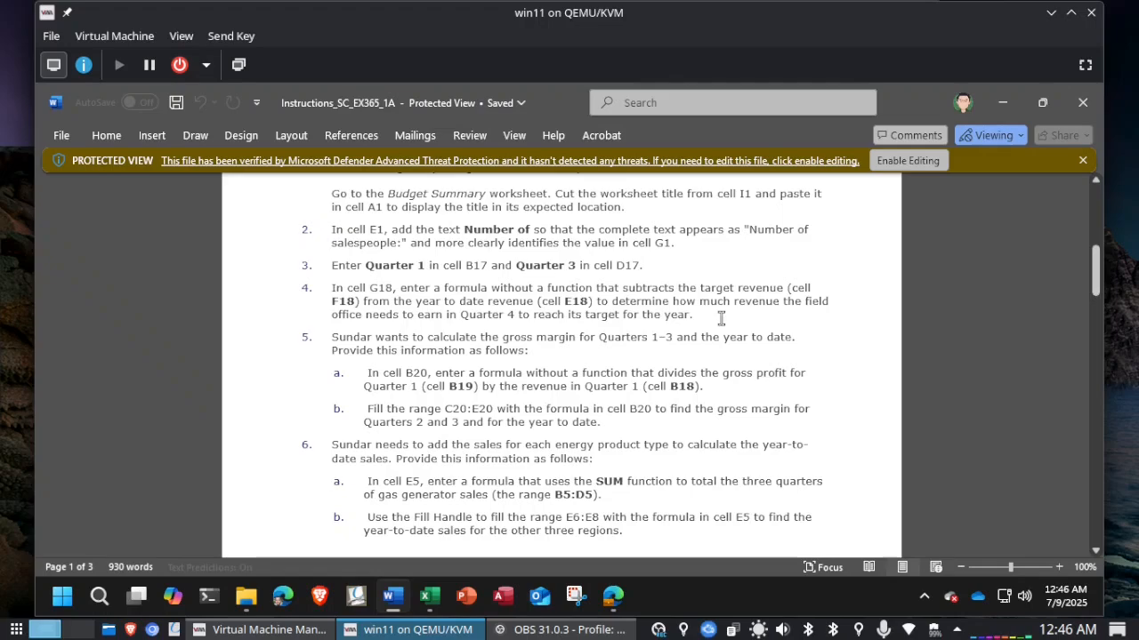
key(alt+Tab)
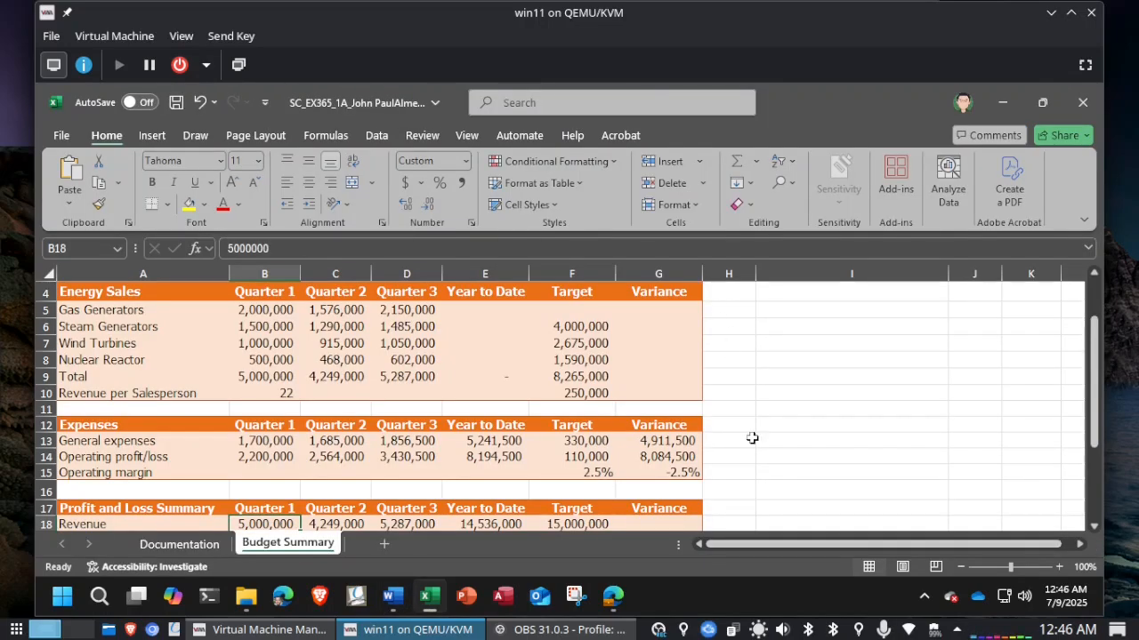
scroll(752, 438, down, 1)
click(685, 476)
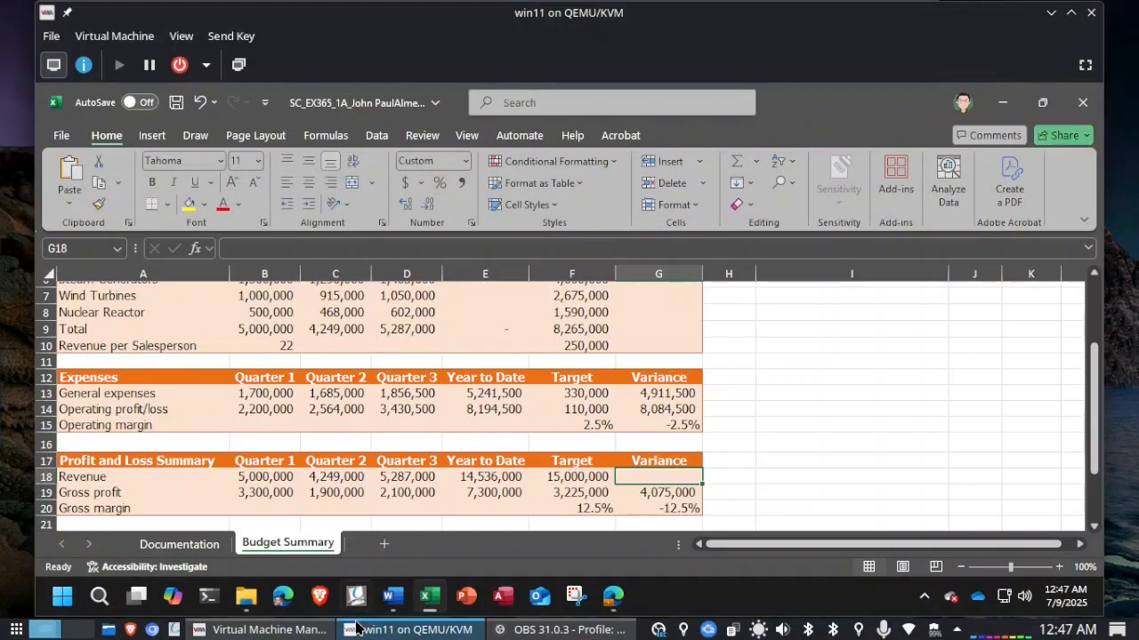
click(394, 598)
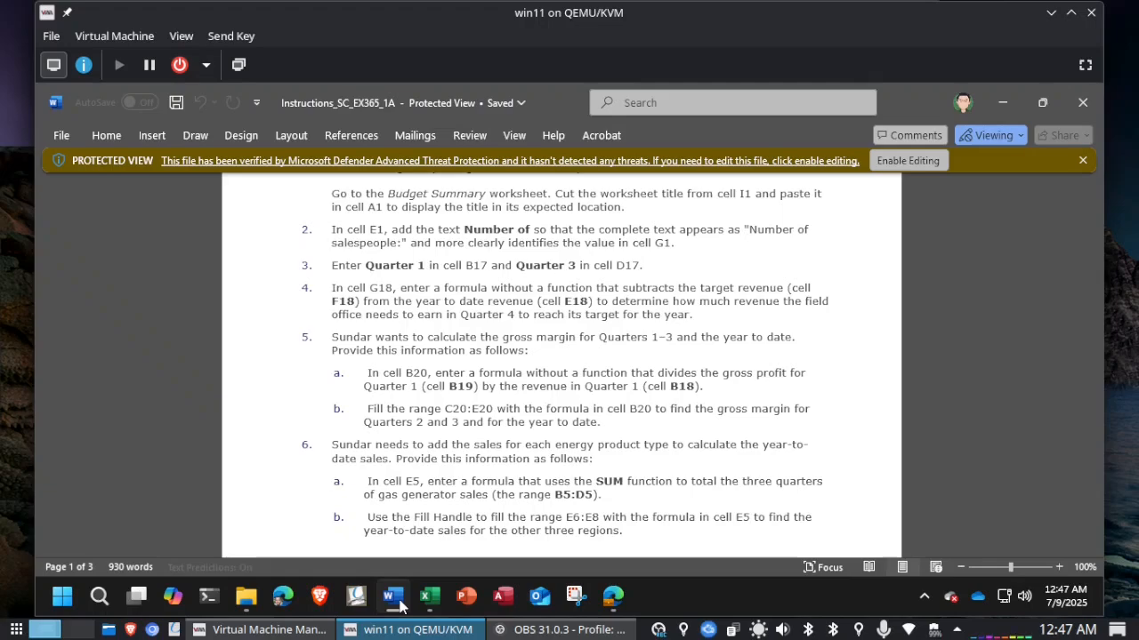
click(397, 602)
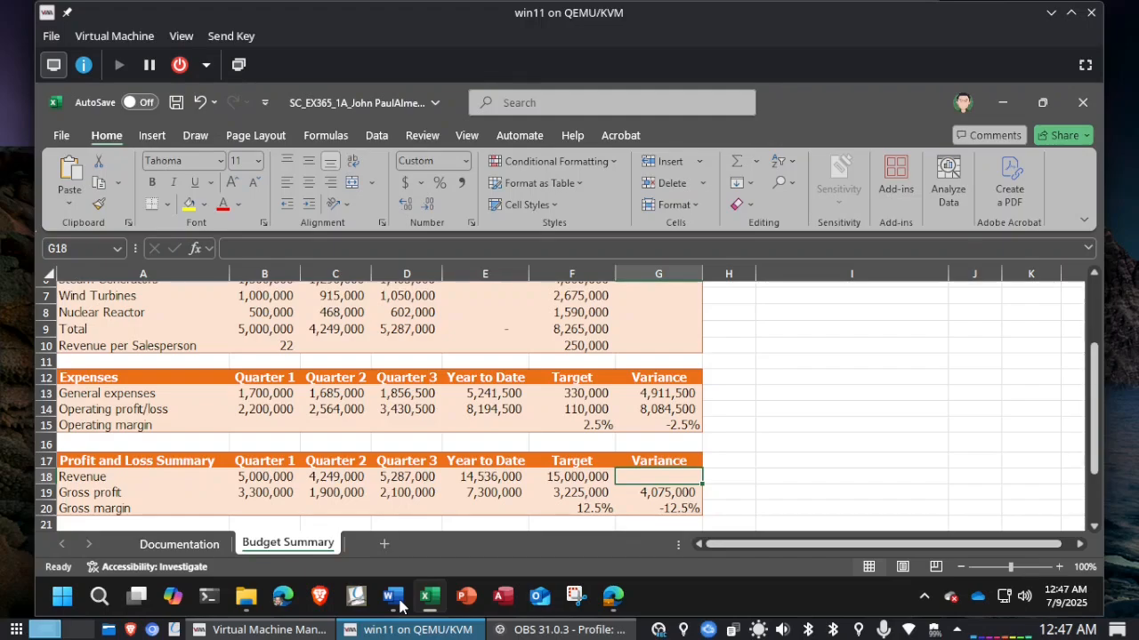
text(=)
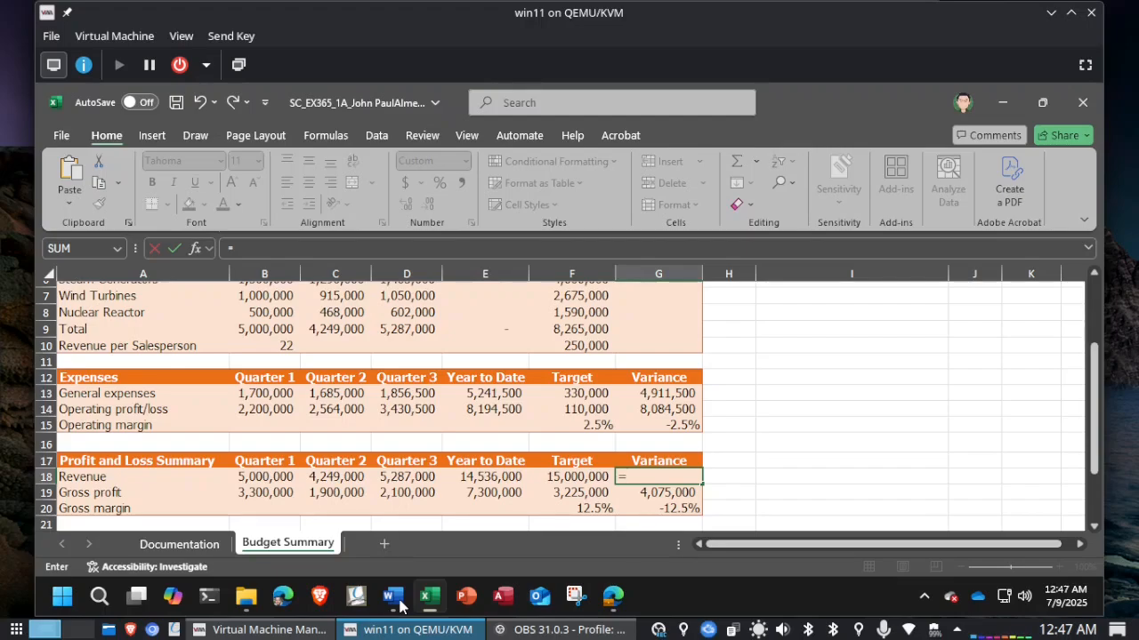
click(474, 477)
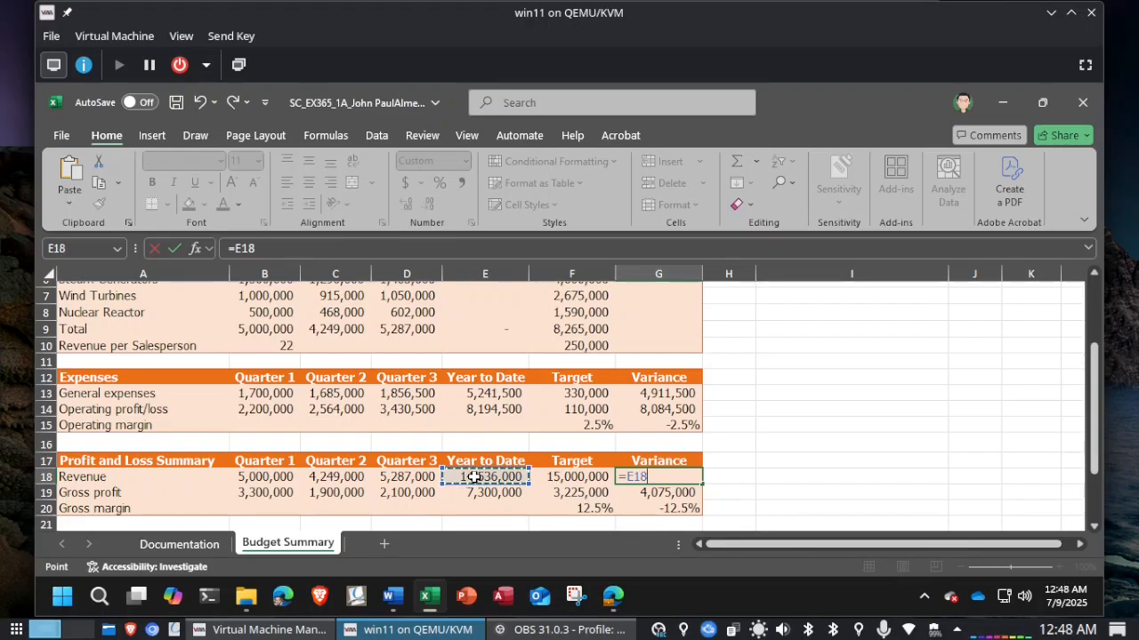
text(-)
click(557, 477)
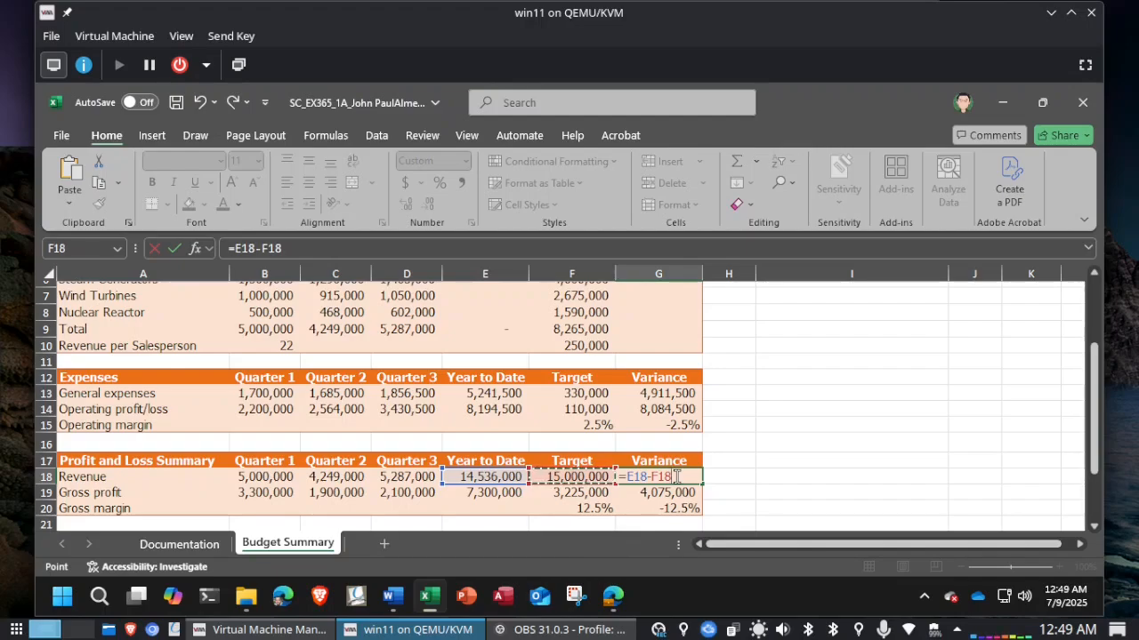
key(Return)
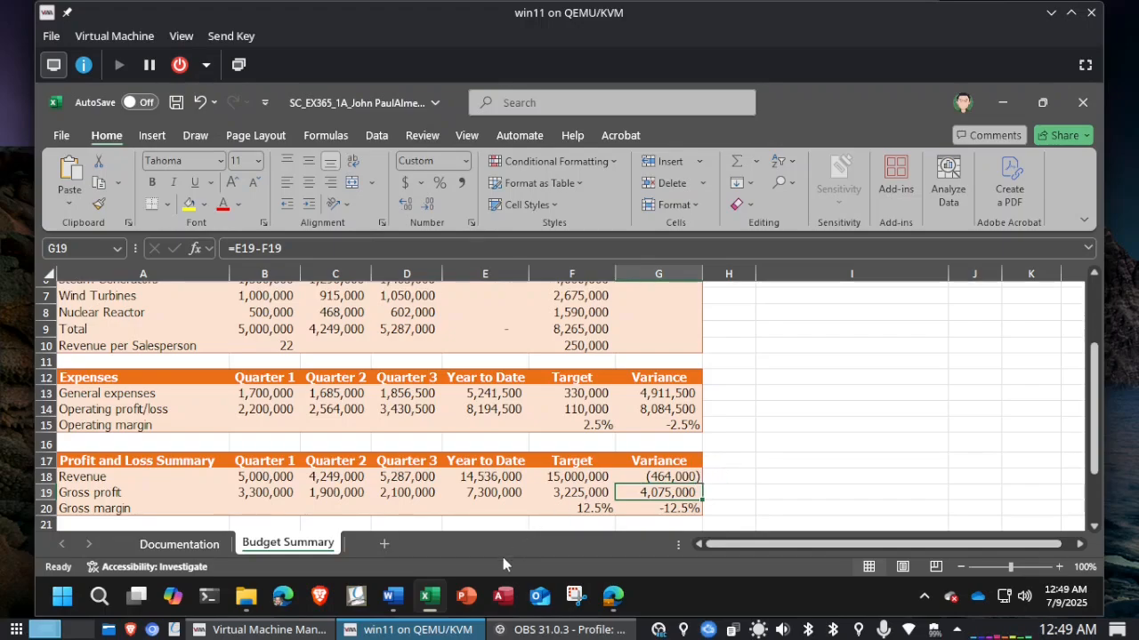
Step: Switch to the Word instructions and examine the final figure enlarged, comparing its G18 revenue variance with the worksheet
click(392, 601)
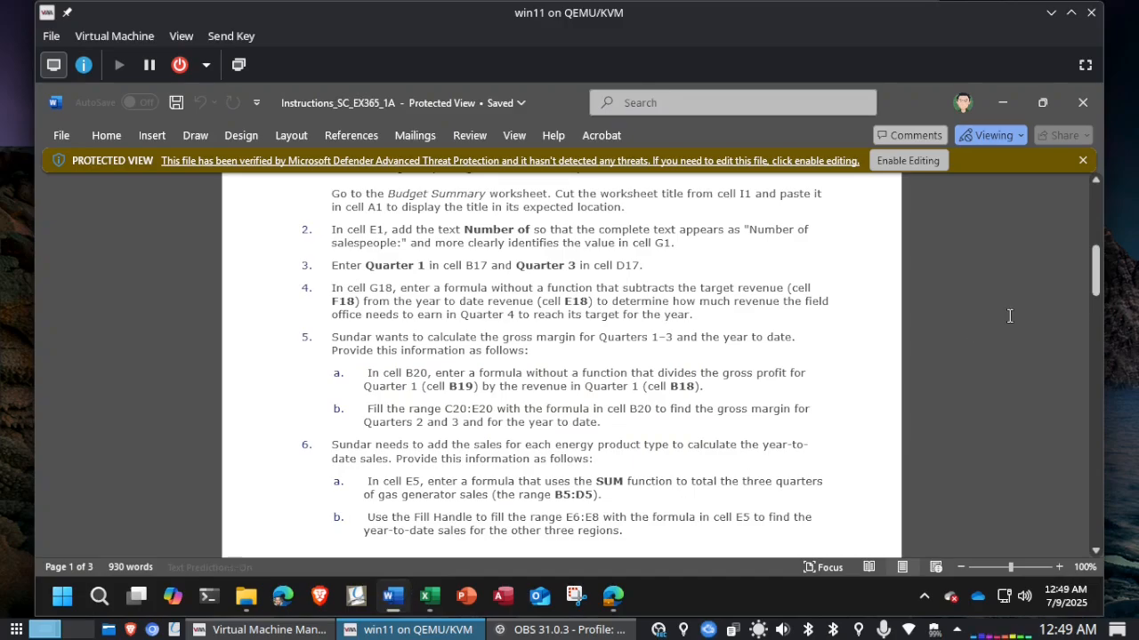
drag(1097, 277, 1072, 464)
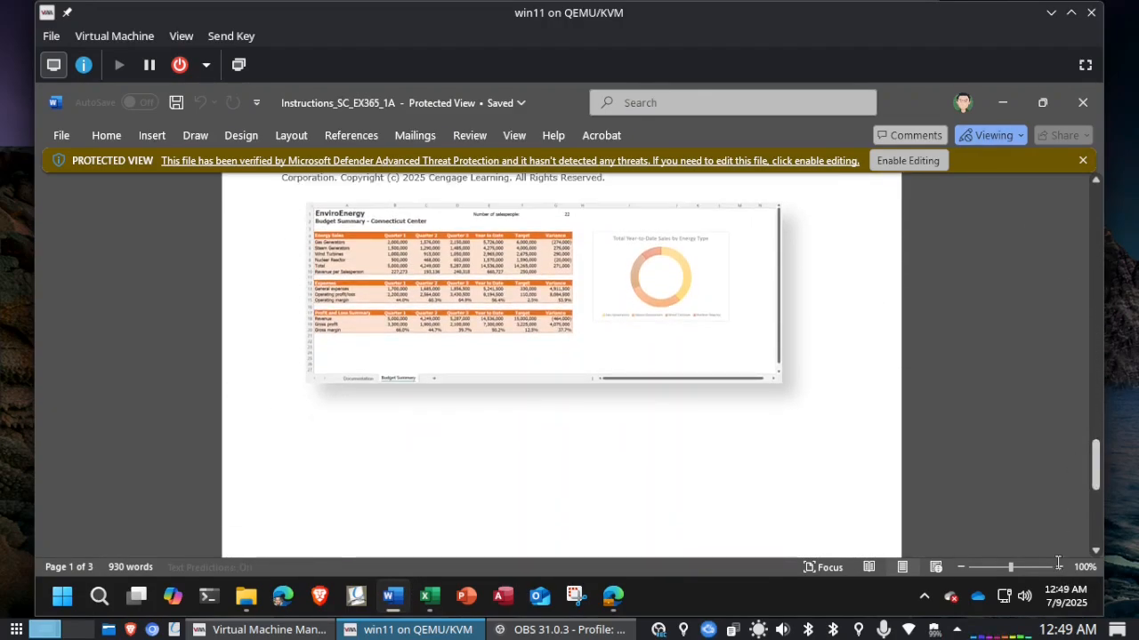
click(1059, 567)
click(1060, 567)
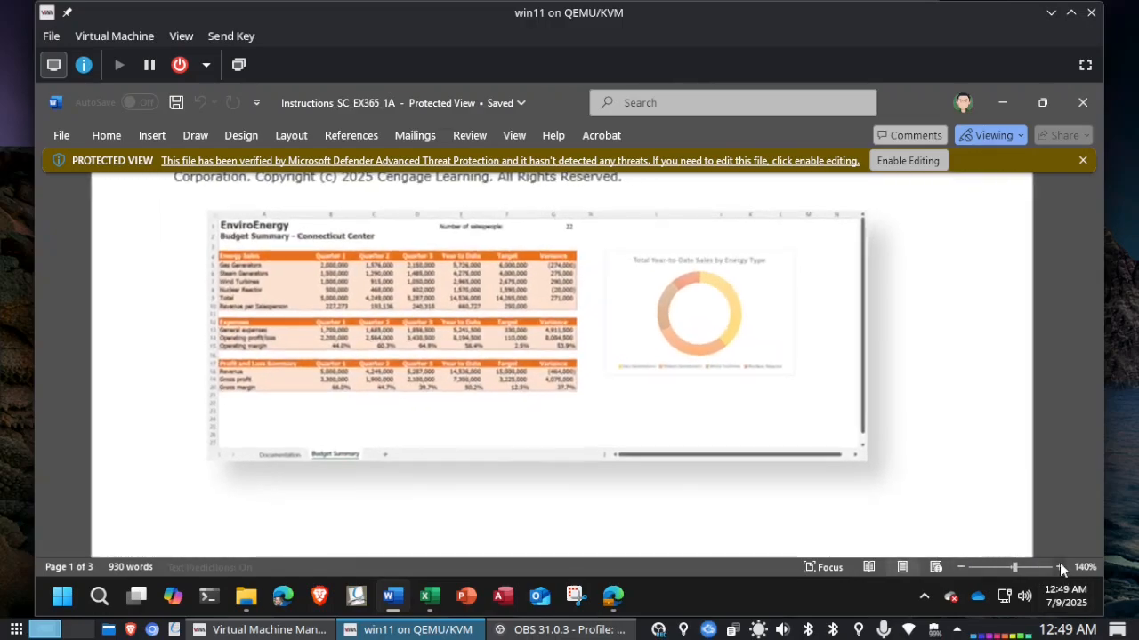
click(1059, 566)
click(1059, 566)
click(1059, 567)
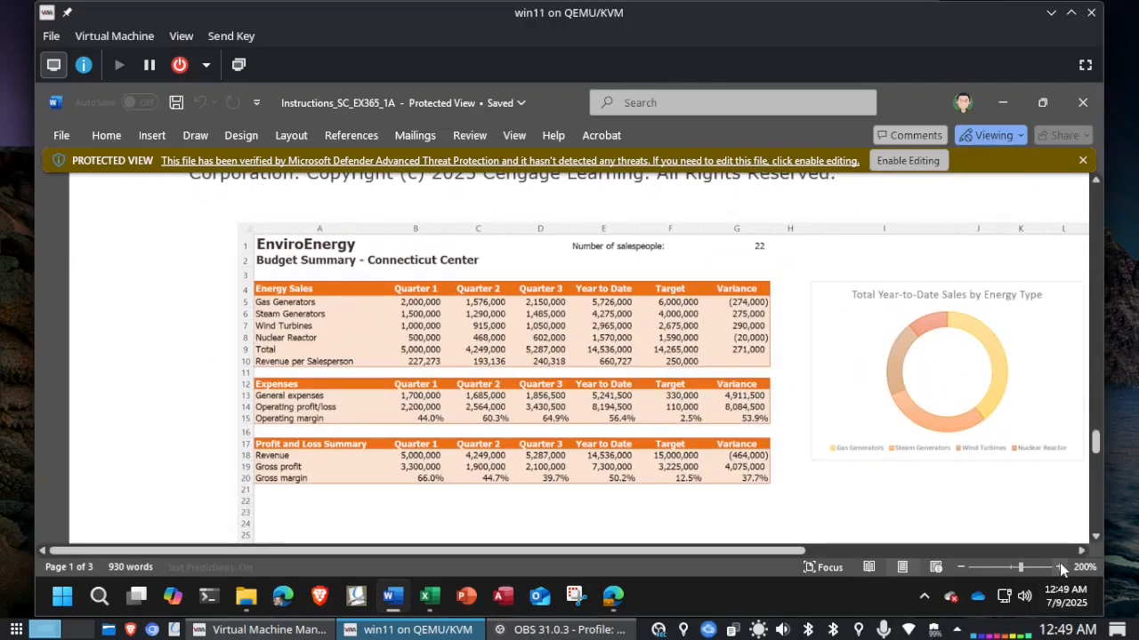
click(1060, 566)
click(1059, 567)
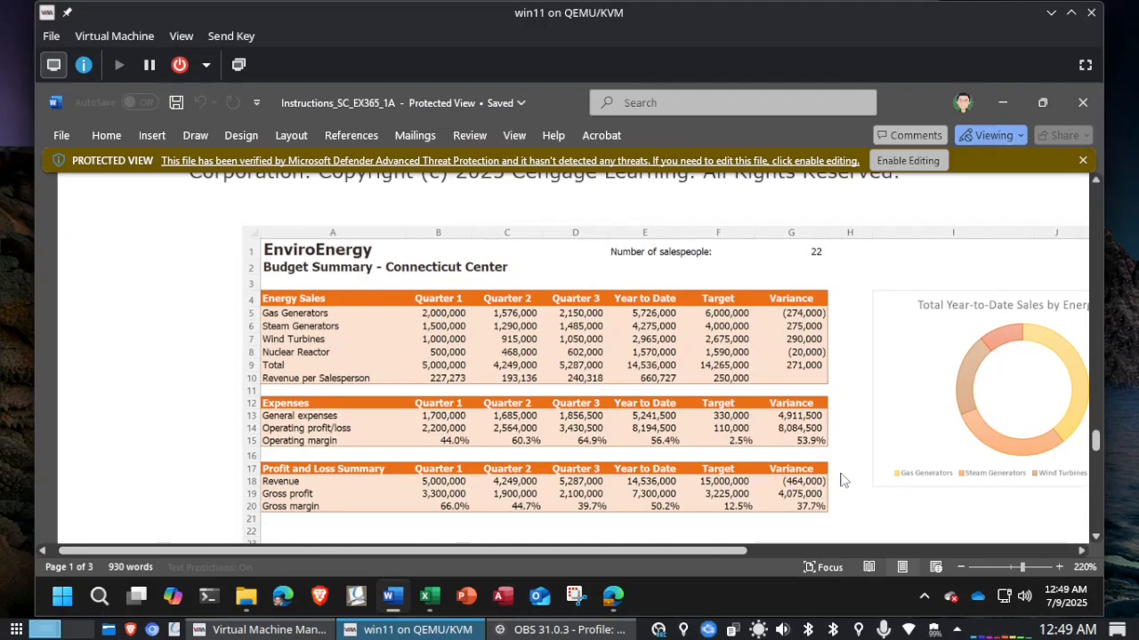
scroll(842, 474, up, 20)
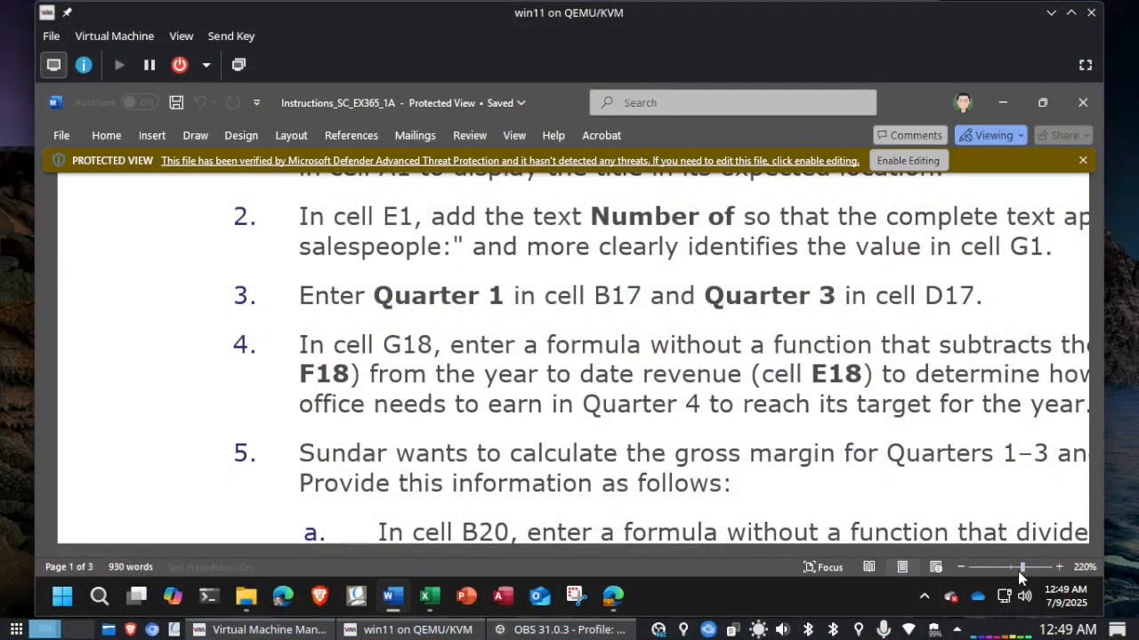
click(1011, 567)
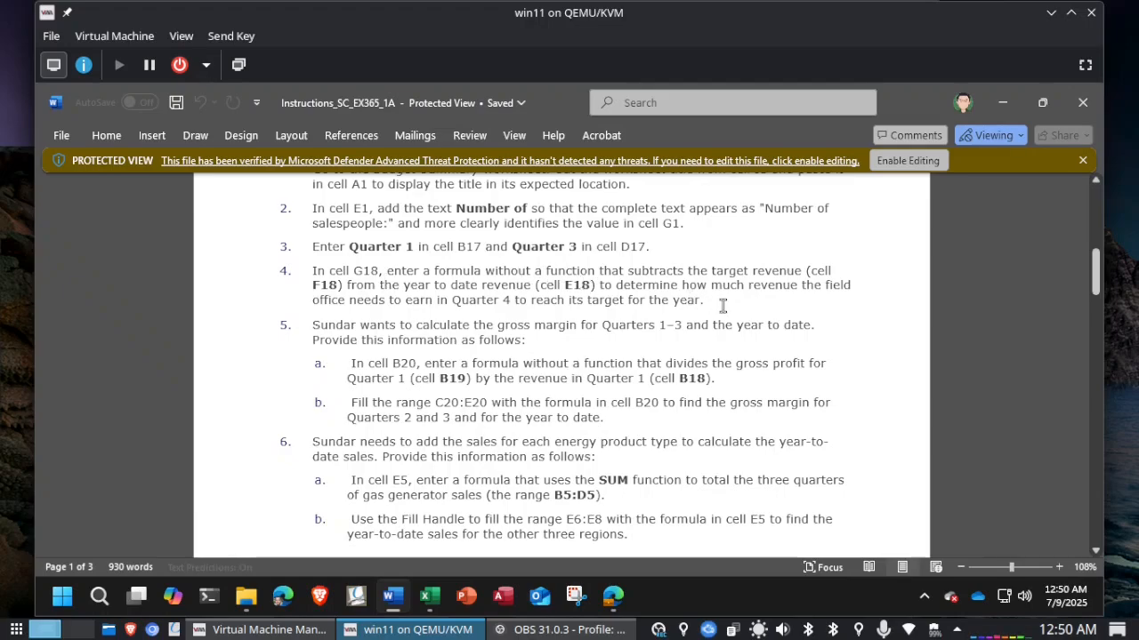
Step: Following instruction step 5a, enter the formula =B19/B18 in cell B20 for the Quarter 1 gross margin
scroll(722, 306, down, 2)
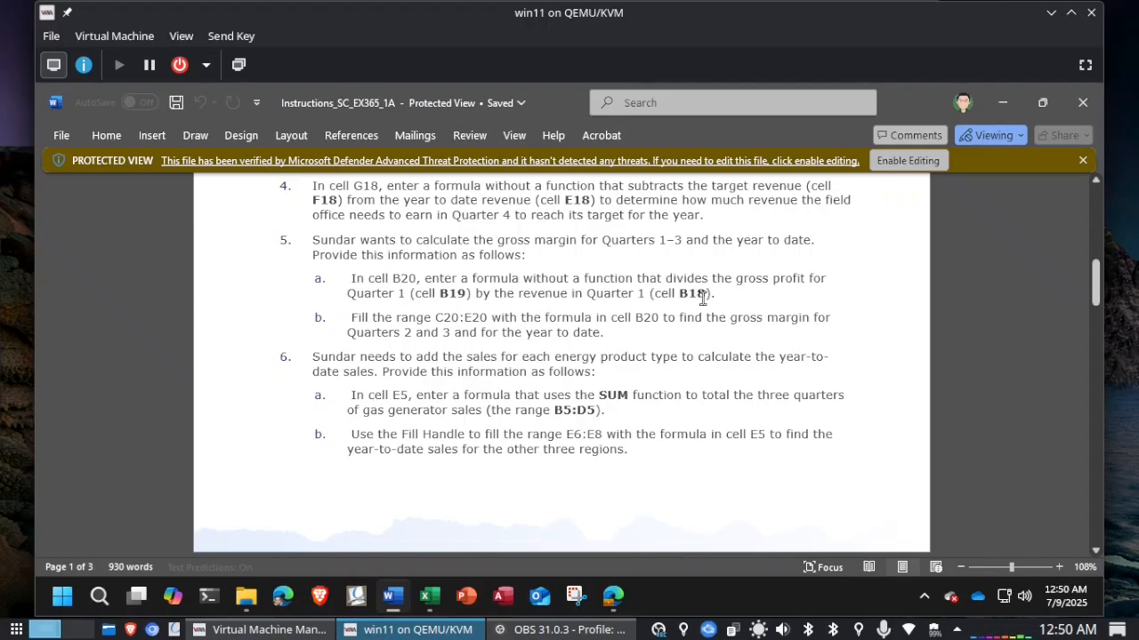
key(alt+Tab)
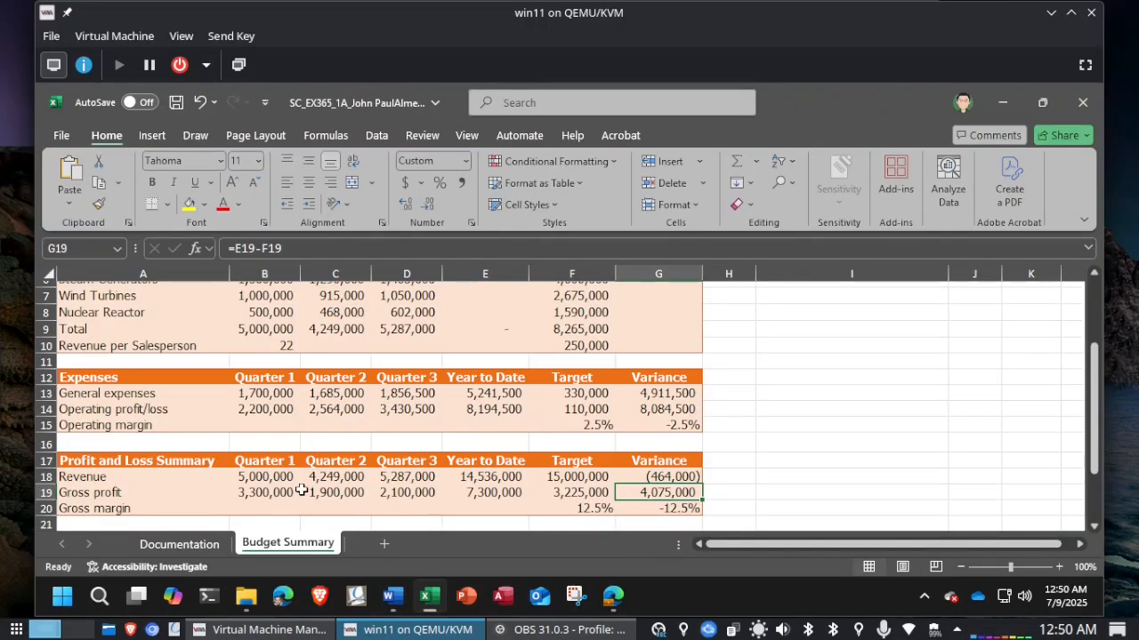
click(264, 508)
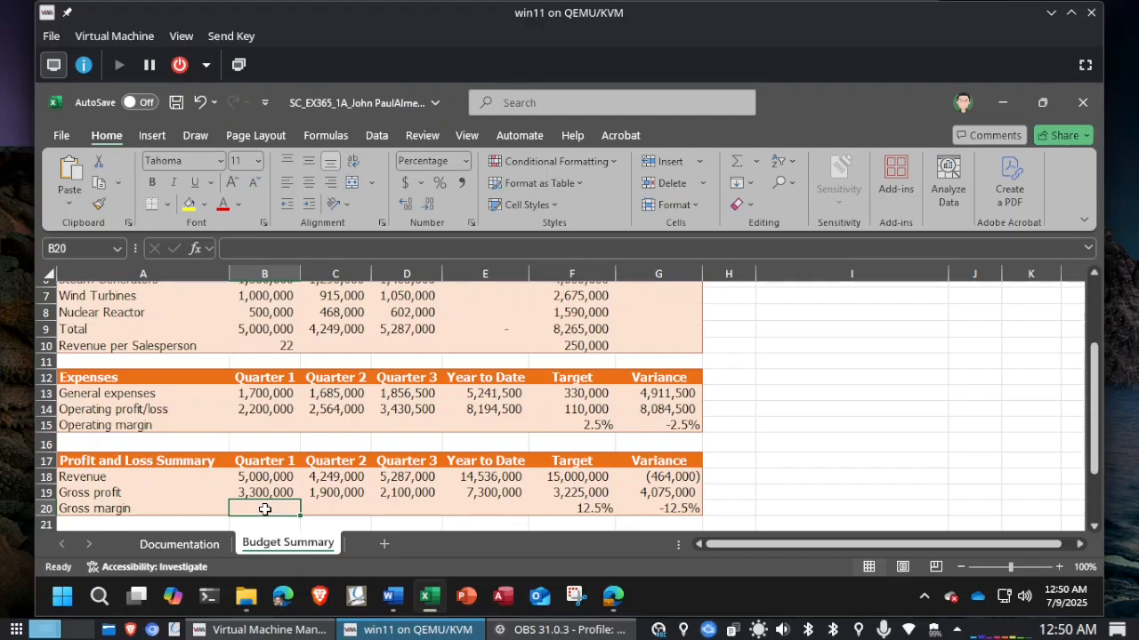
text(=)
key(alt+Tab)
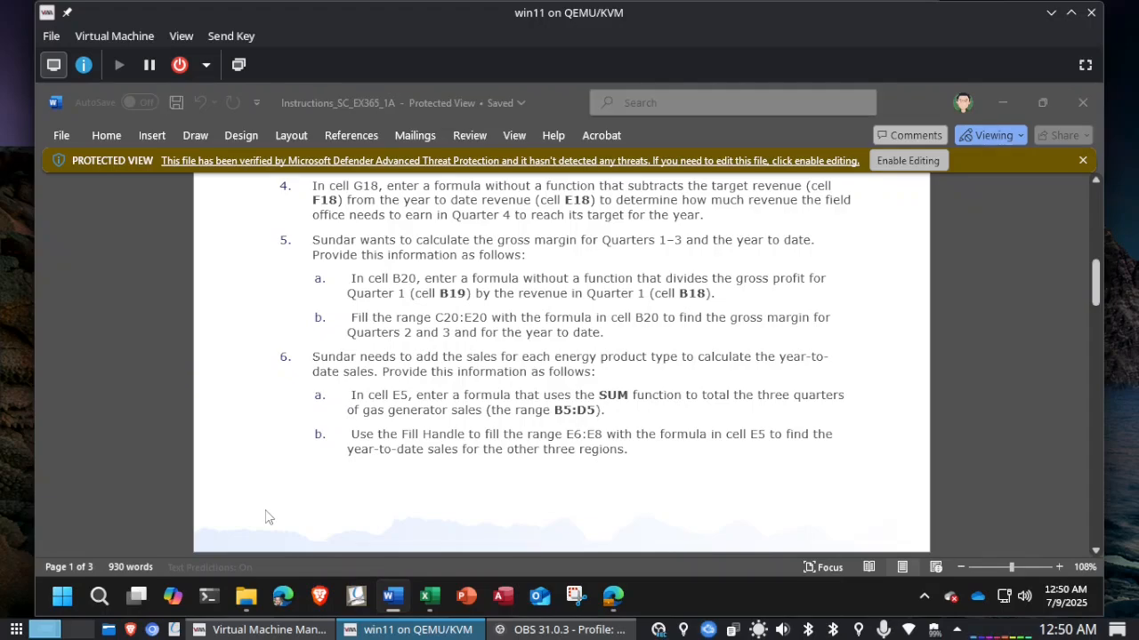
key(alt+Tab)
text(B19)
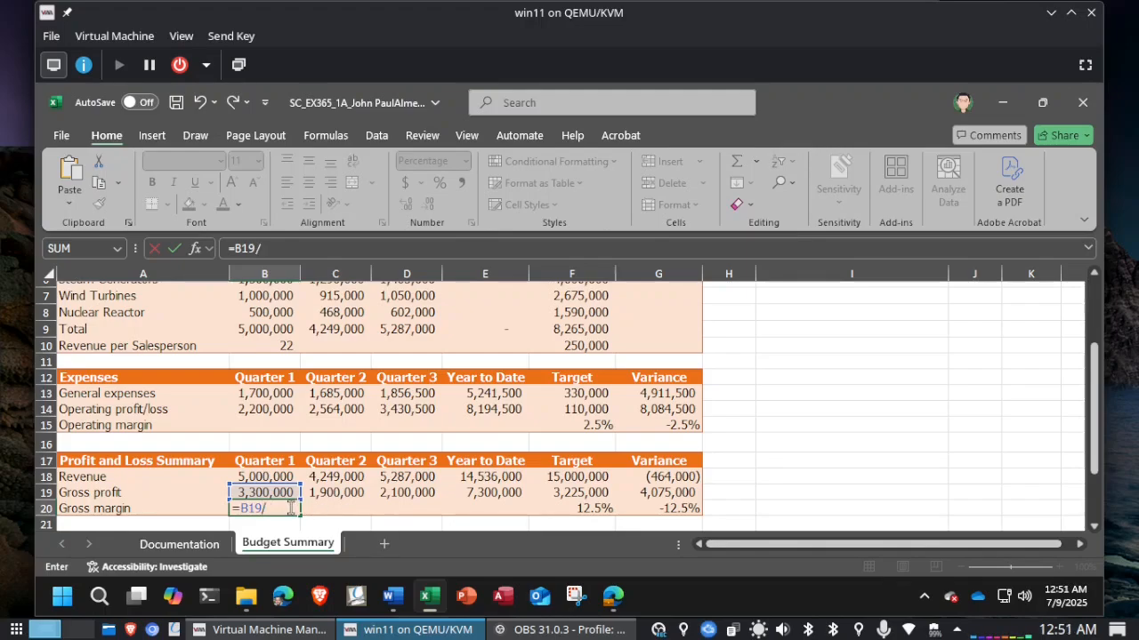
text(/B18)
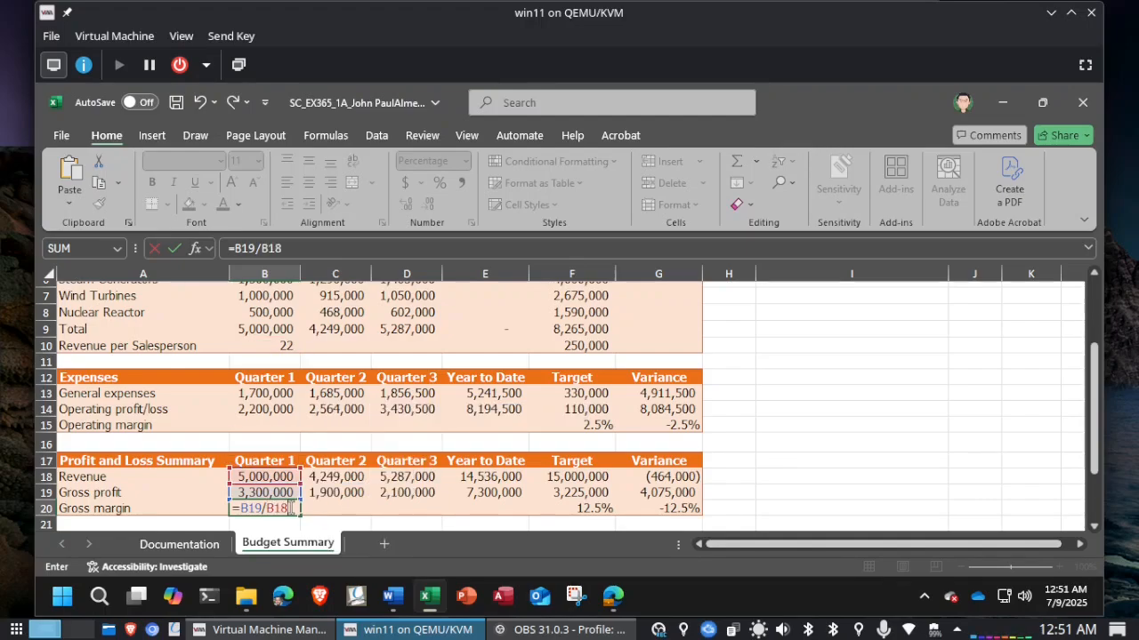
key(Return)
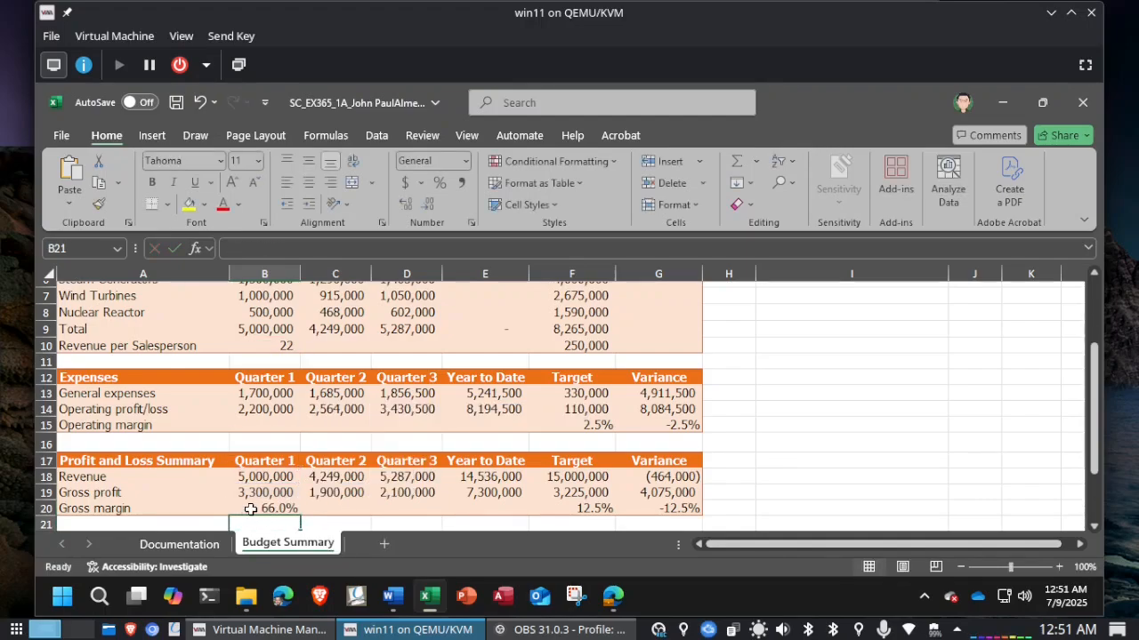
click(251, 509)
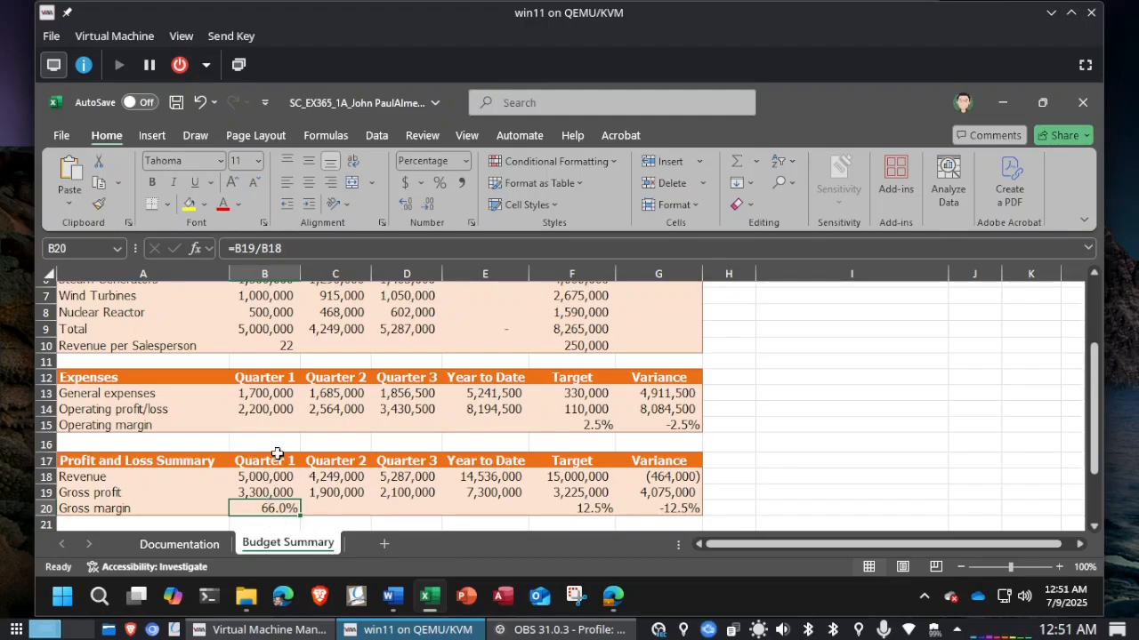
Step: Read instruction step 5b and locate its fill range C20:E20 in the Gross margin row of the worksheet
key(alt+Tab)
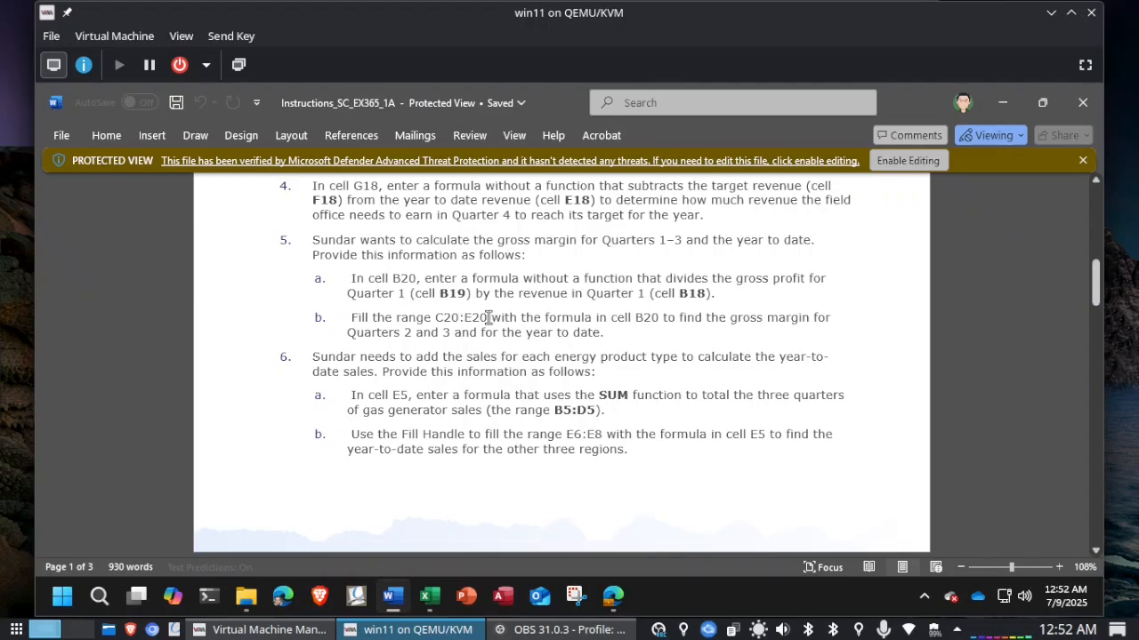
key(alt+Tab)
drag(331, 506, 498, 506)
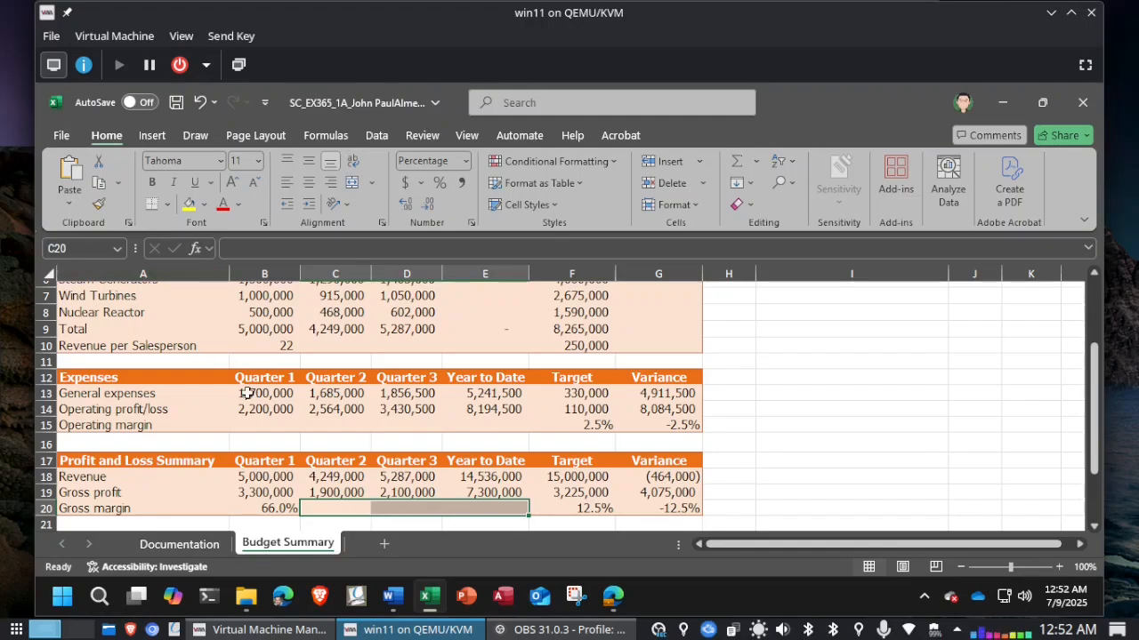
click(257, 505)
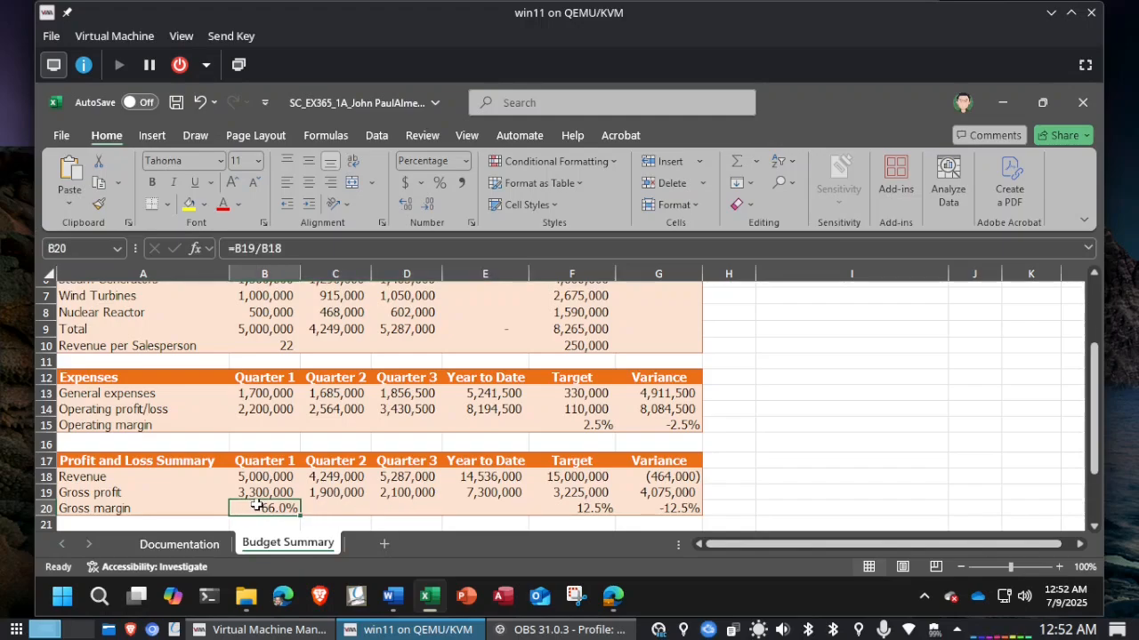
click(89, 248)
text(C20:E20)
key(Return)
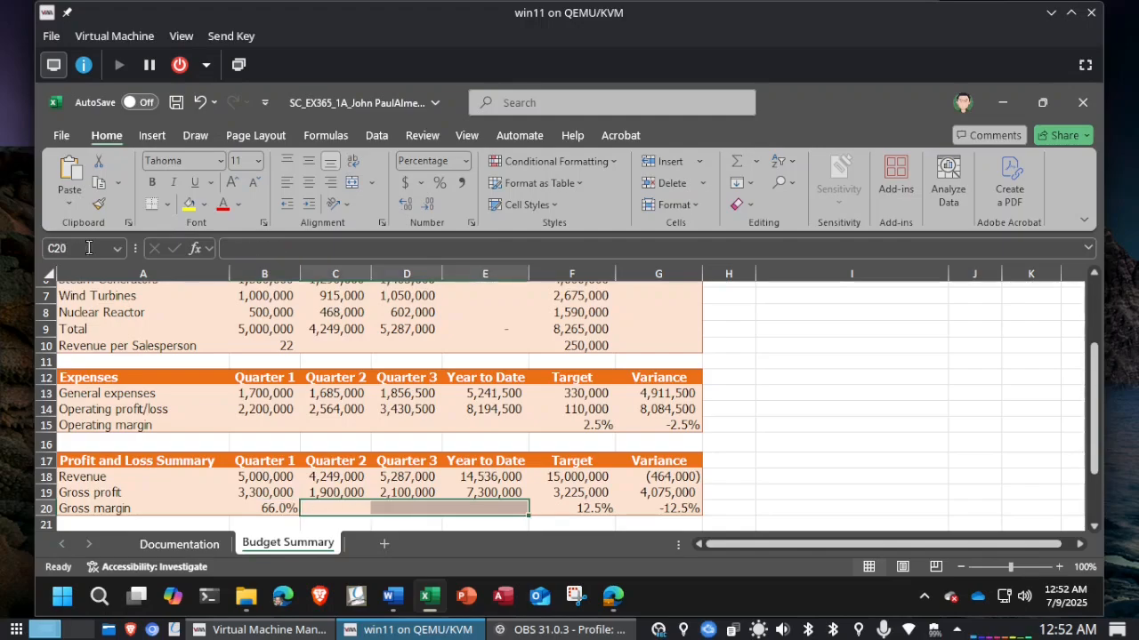
Step: Fill the range C20:E20 with the gross margin formula from B20 and check the copied formulas cell by cell
click(262, 510)
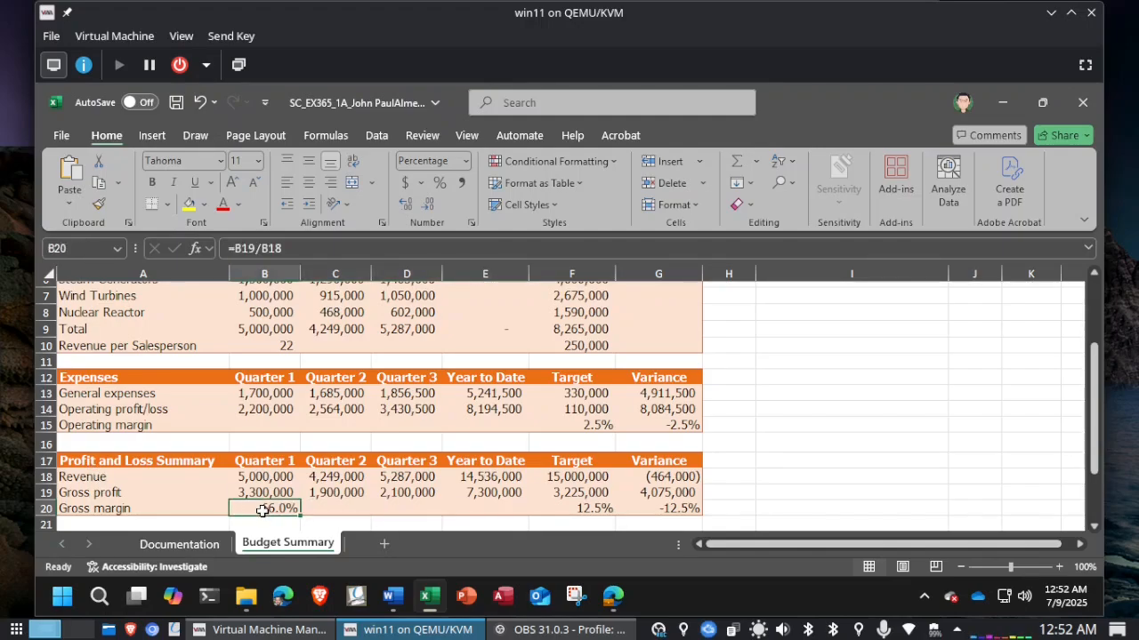
key(alt+Tab)
key(alt+Tab)
key(alt+Tab)
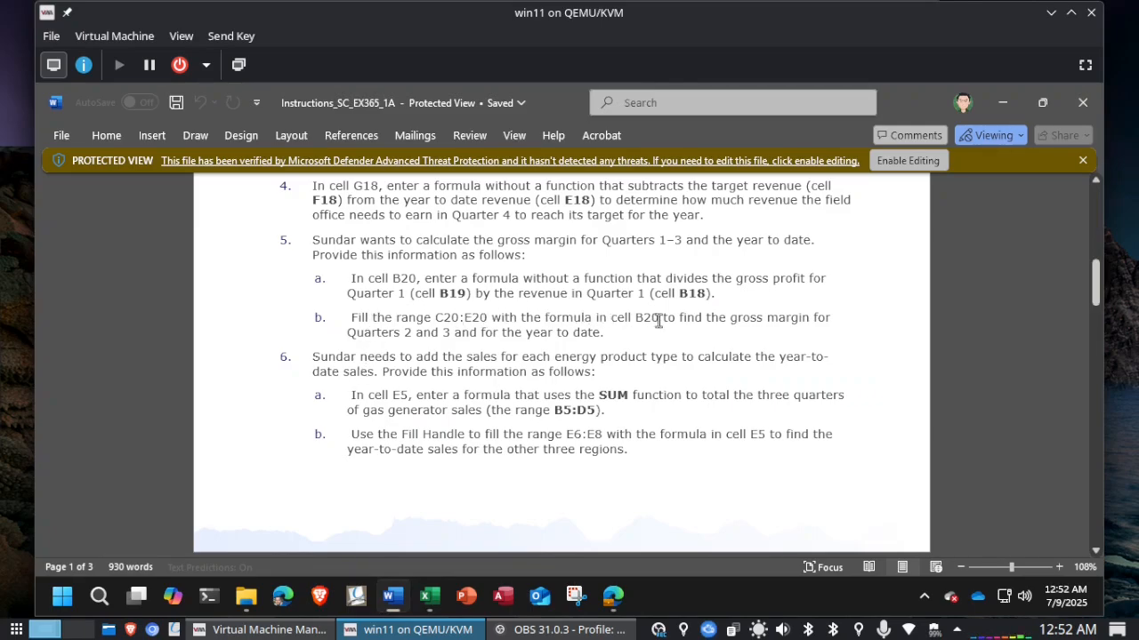
key(alt+Tab)
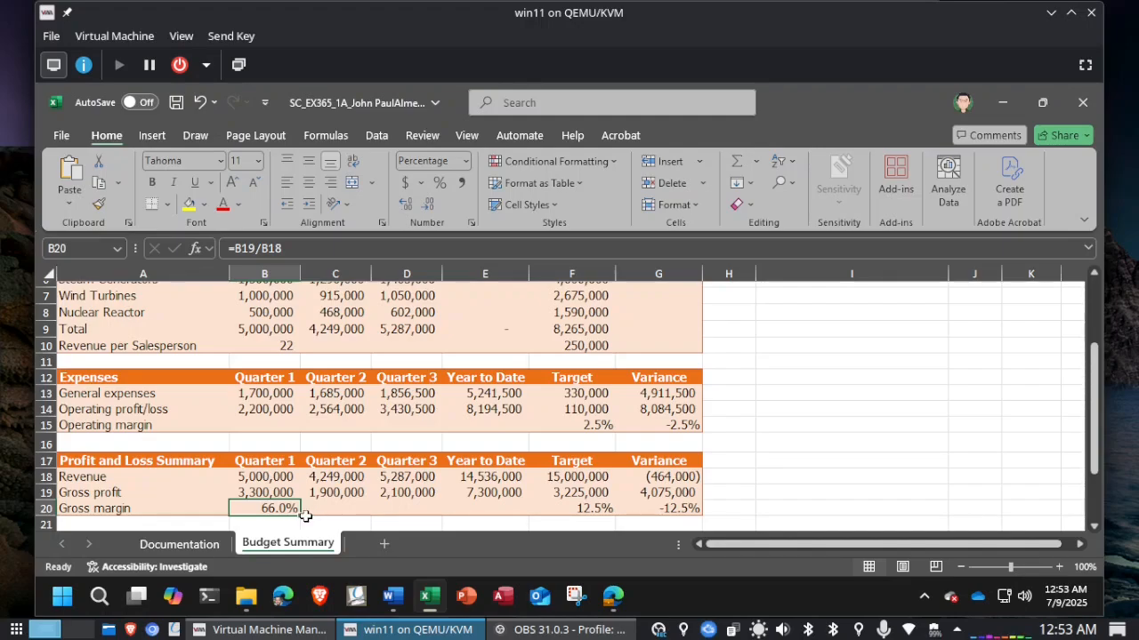
drag(302, 516, 513, 513)
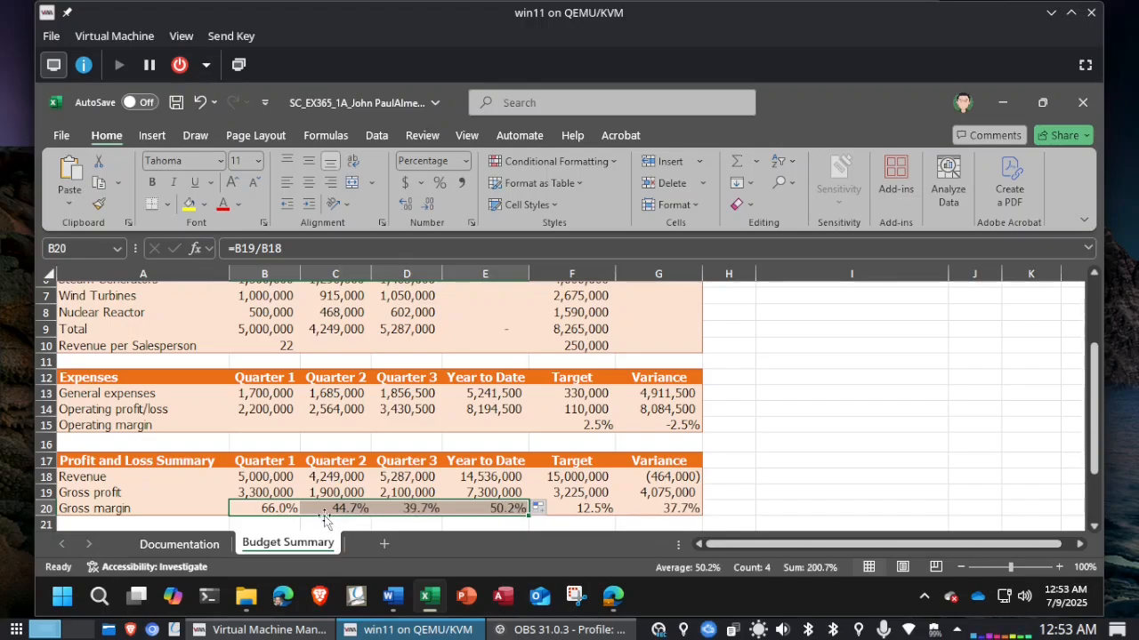
click(271, 509)
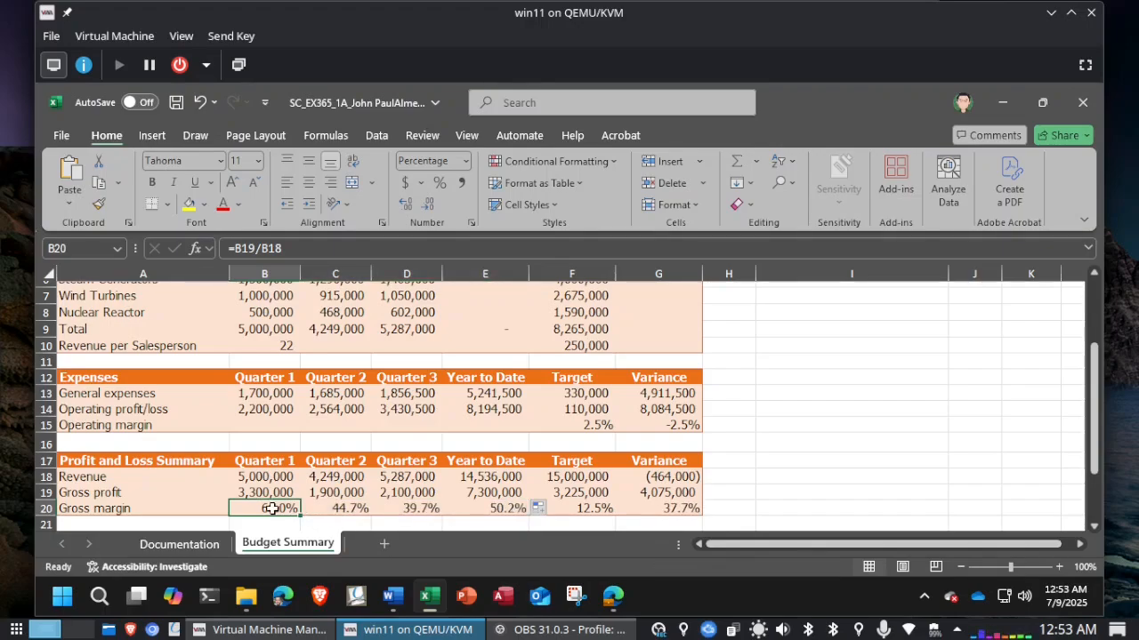
key(Right)
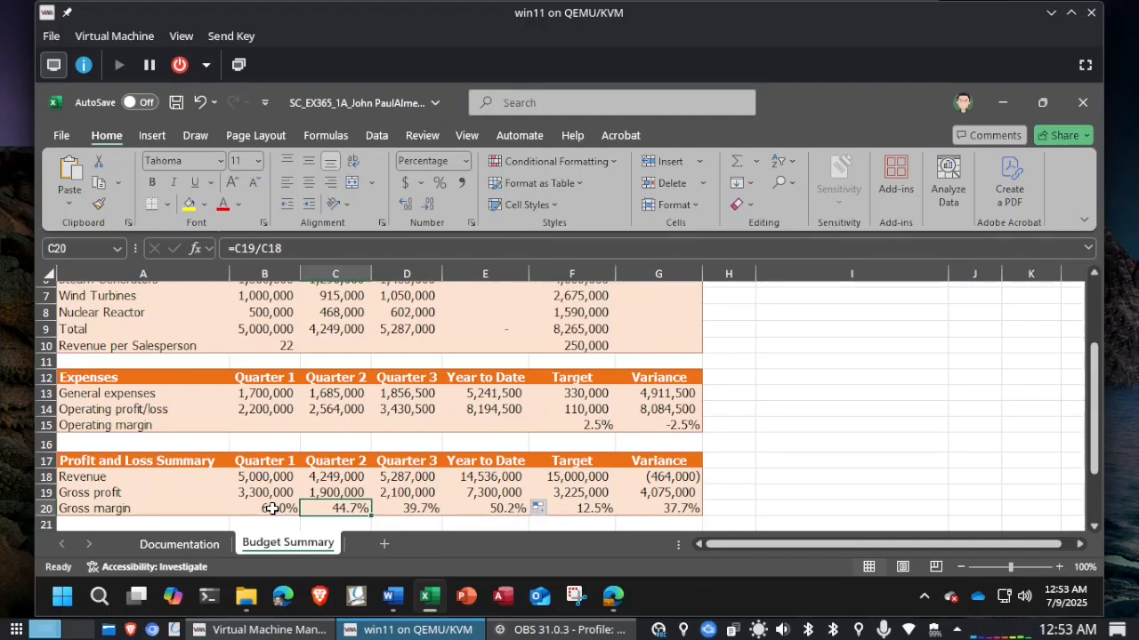
key(Right)
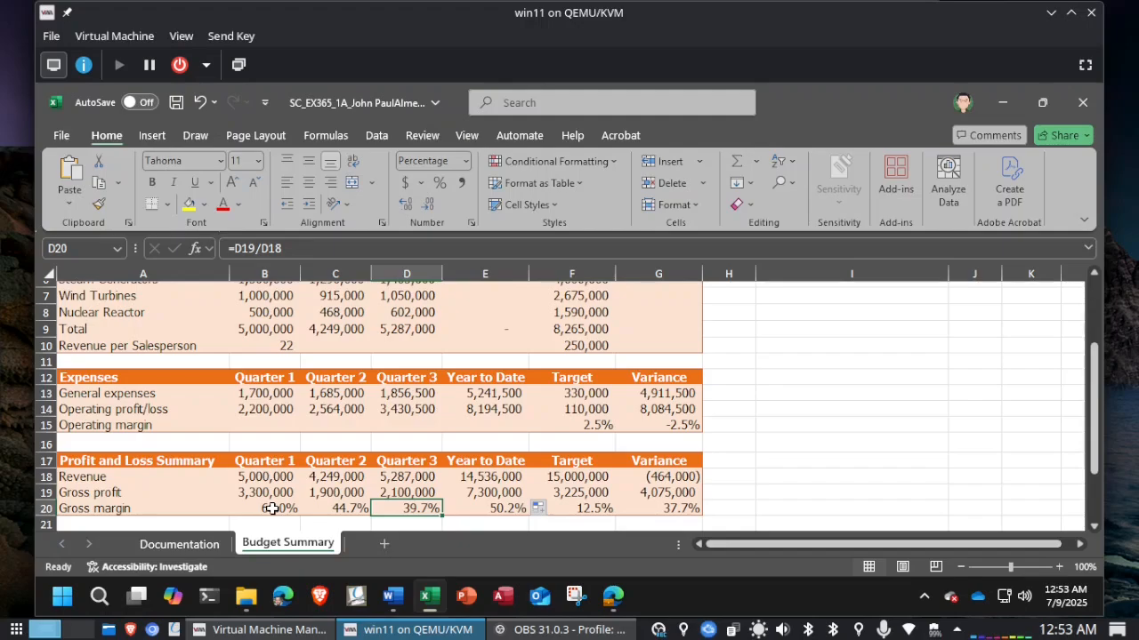
Step: Check the gross margin formulas in E20 and B20 against instruction step 5, and save the workbook
key(Right)
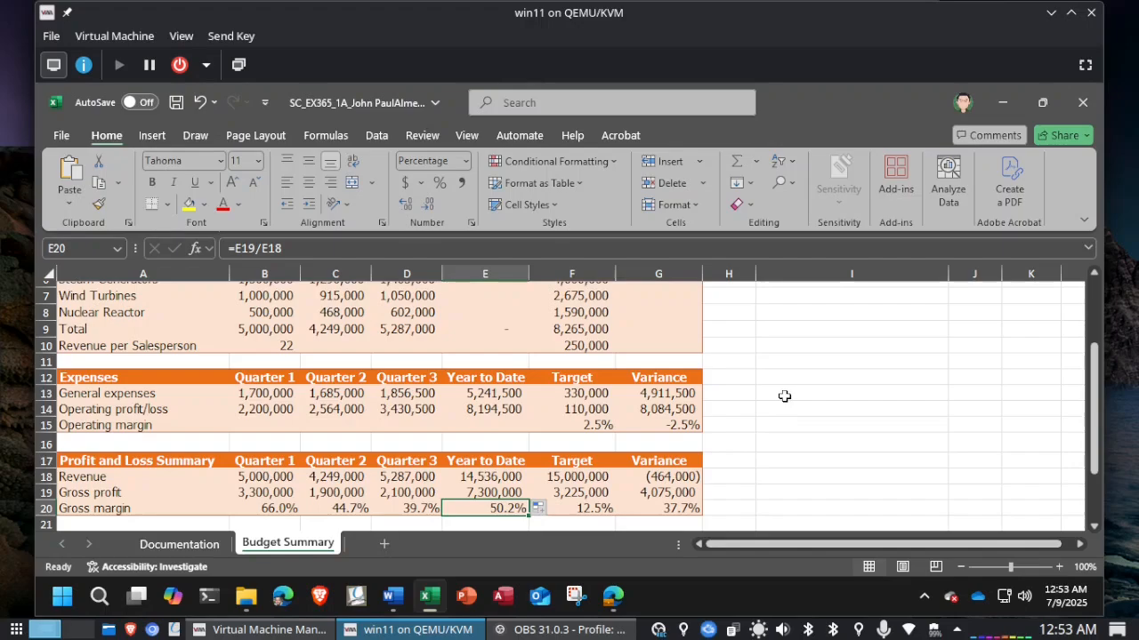
key(alt+Tab)
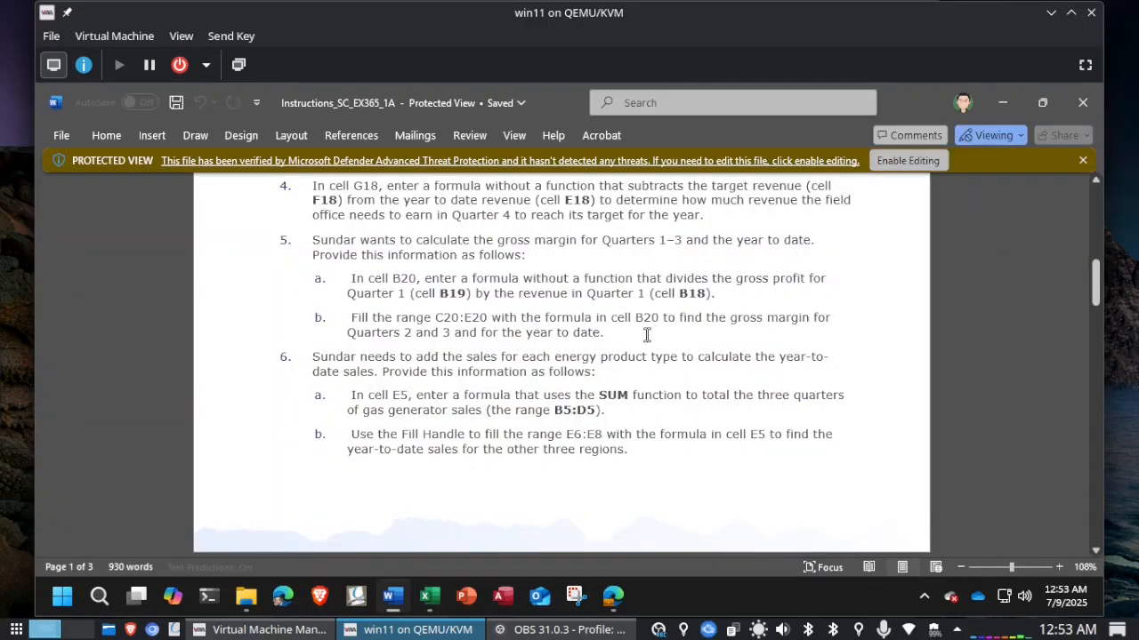
key(alt+Tab)
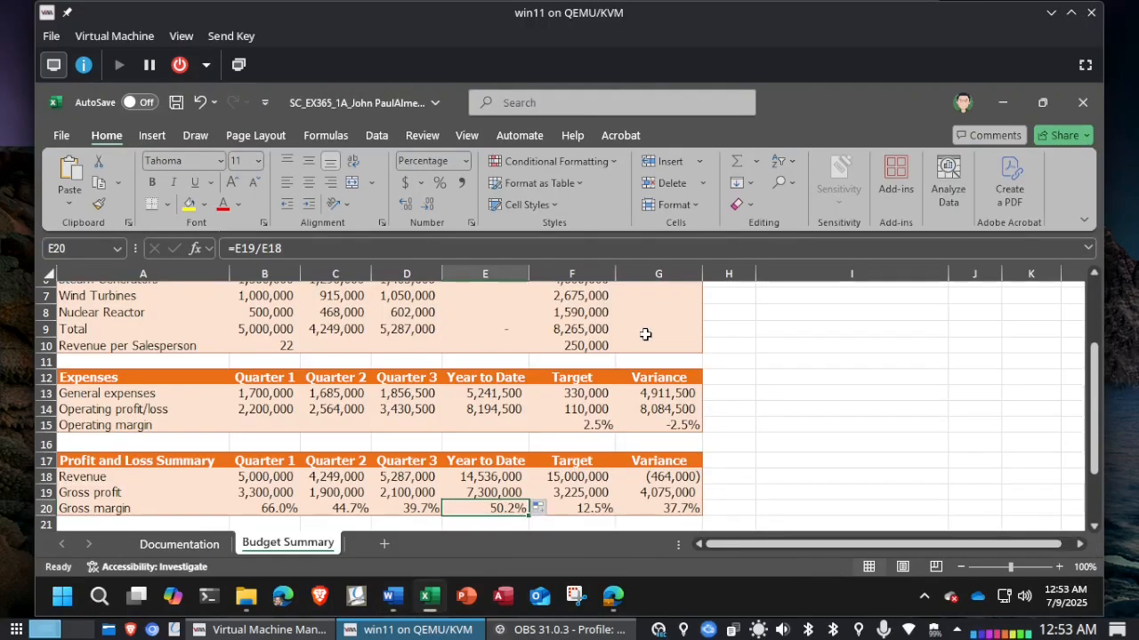
click(269, 509)
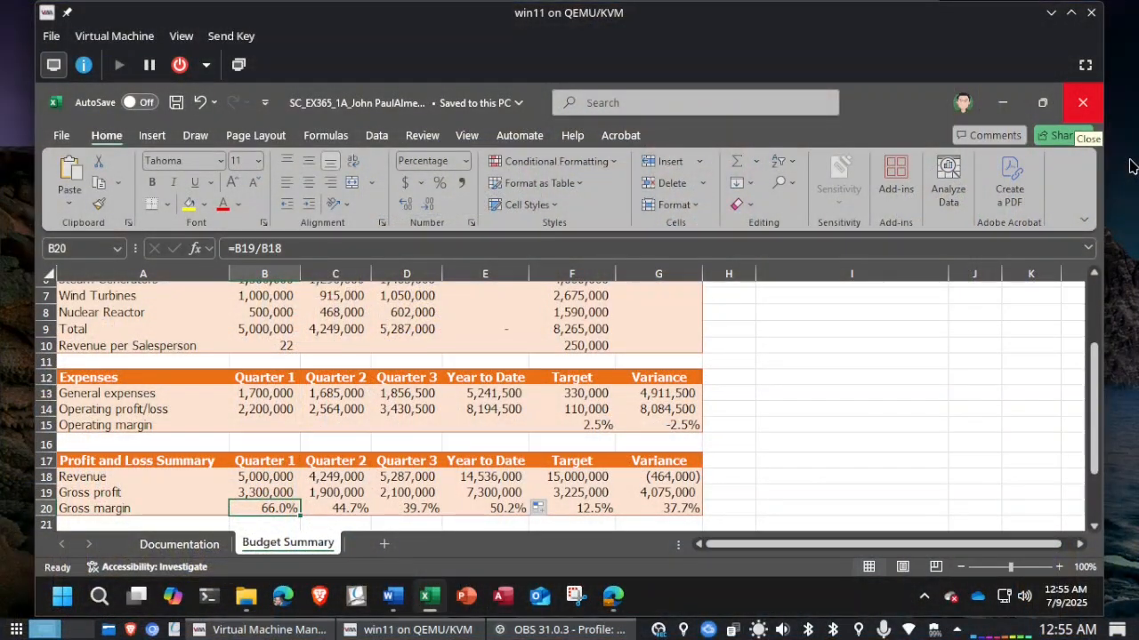
click(177, 105)
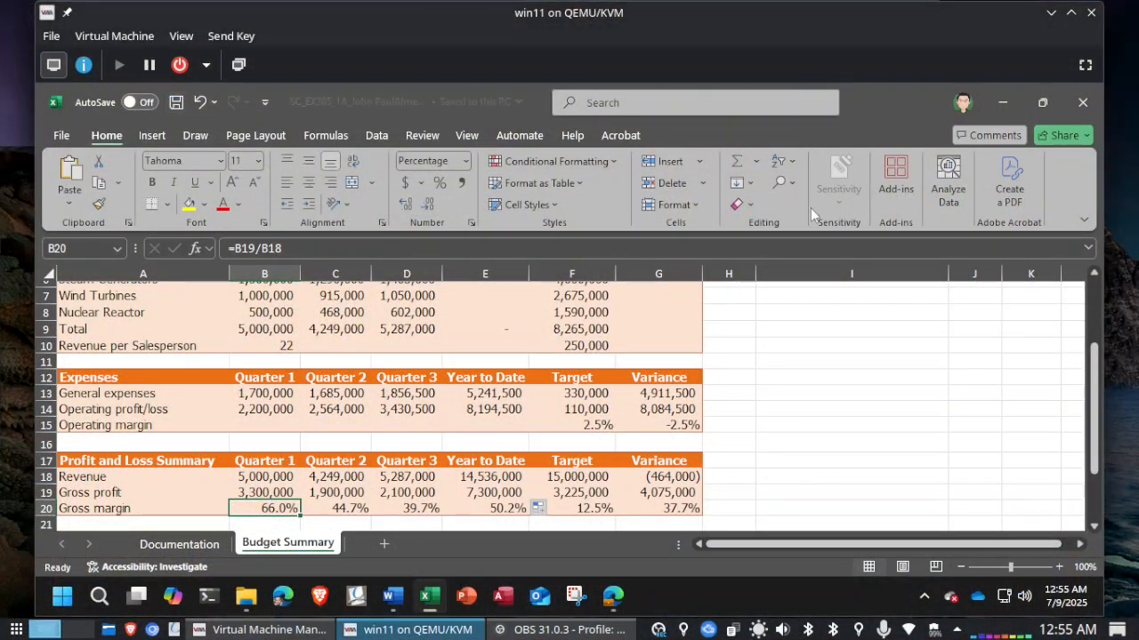
click(1123, 273)
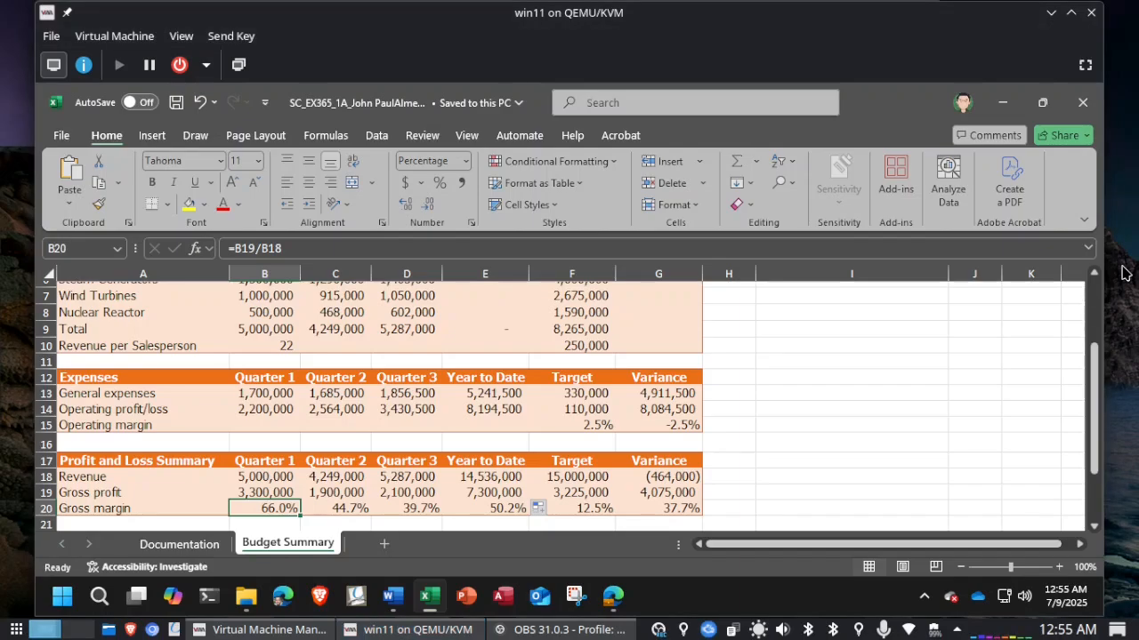
Step: Following instruction step 6a, enter the formula =SUM(B5:D5) in cell E5 to total the year-to-date gas generator sales
click(395, 602)
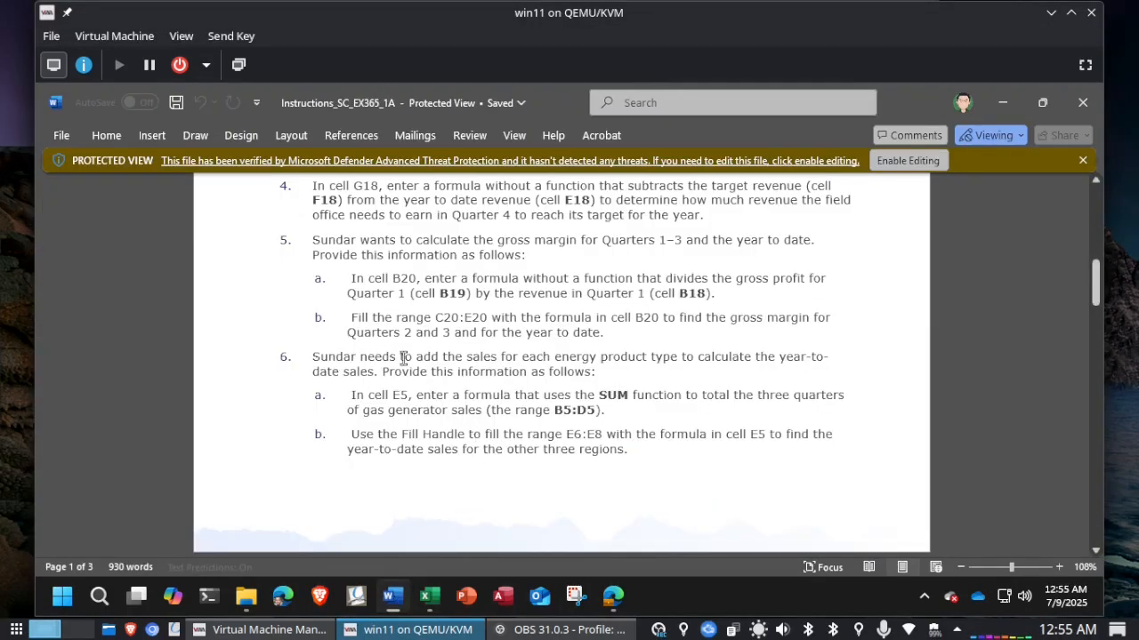
scroll(614, 371, down, 3)
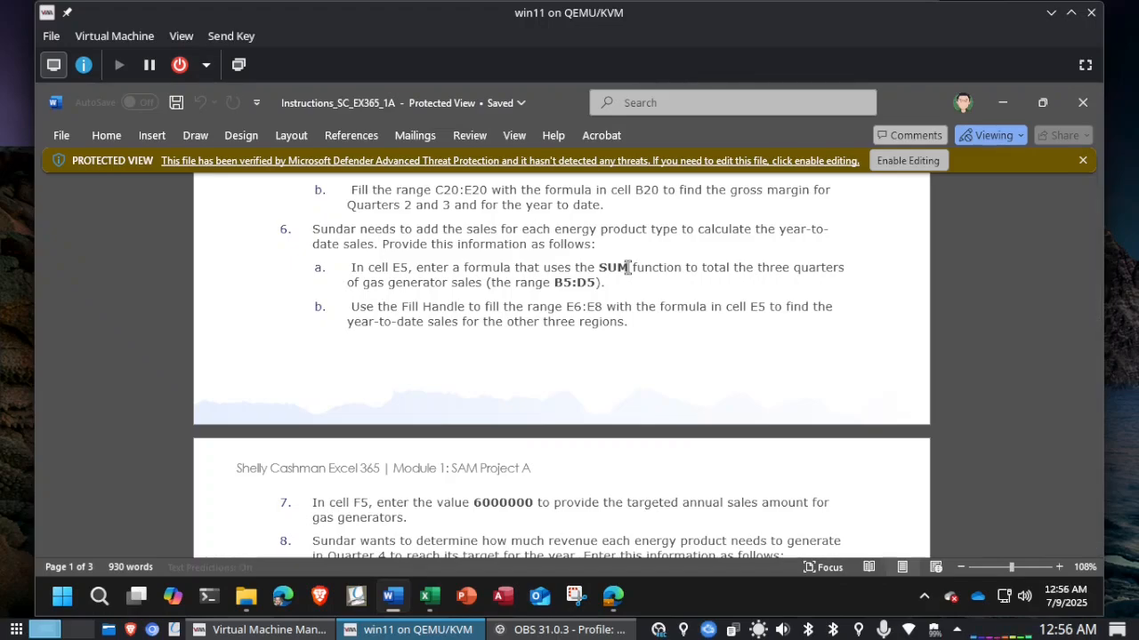
key(alt+Tab)
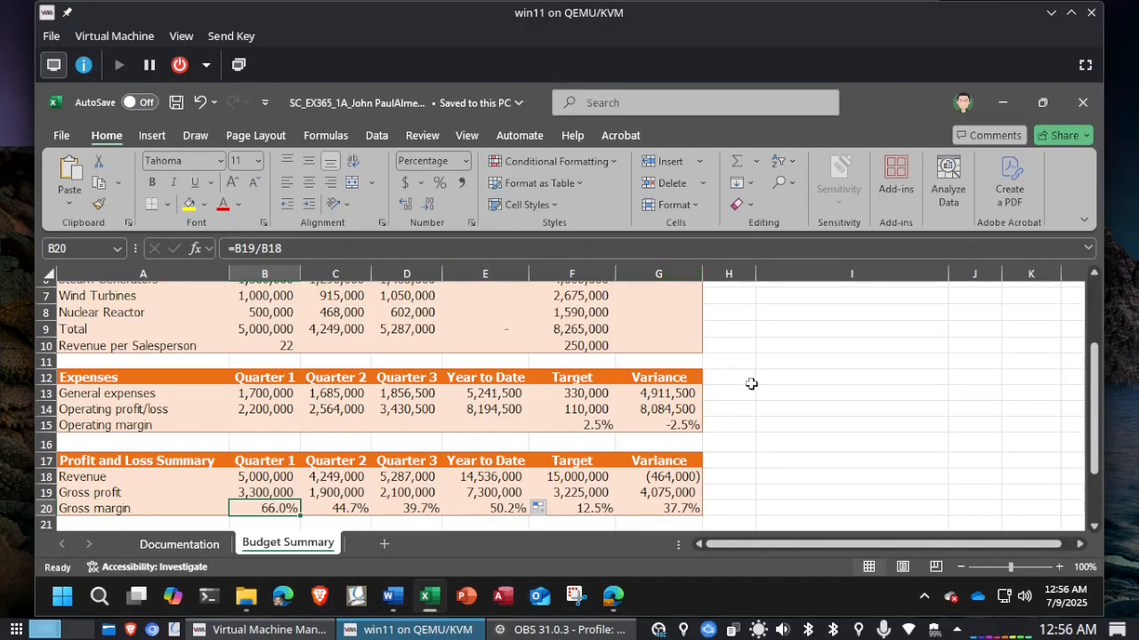
scroll(748, 383, up, 2)
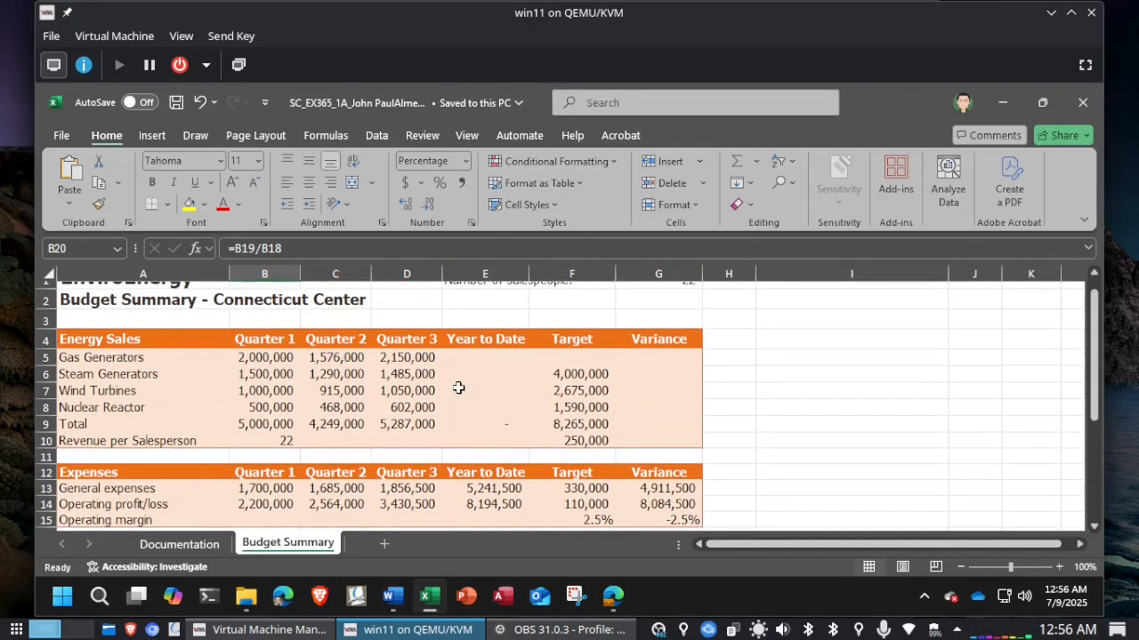
click(469, 358)
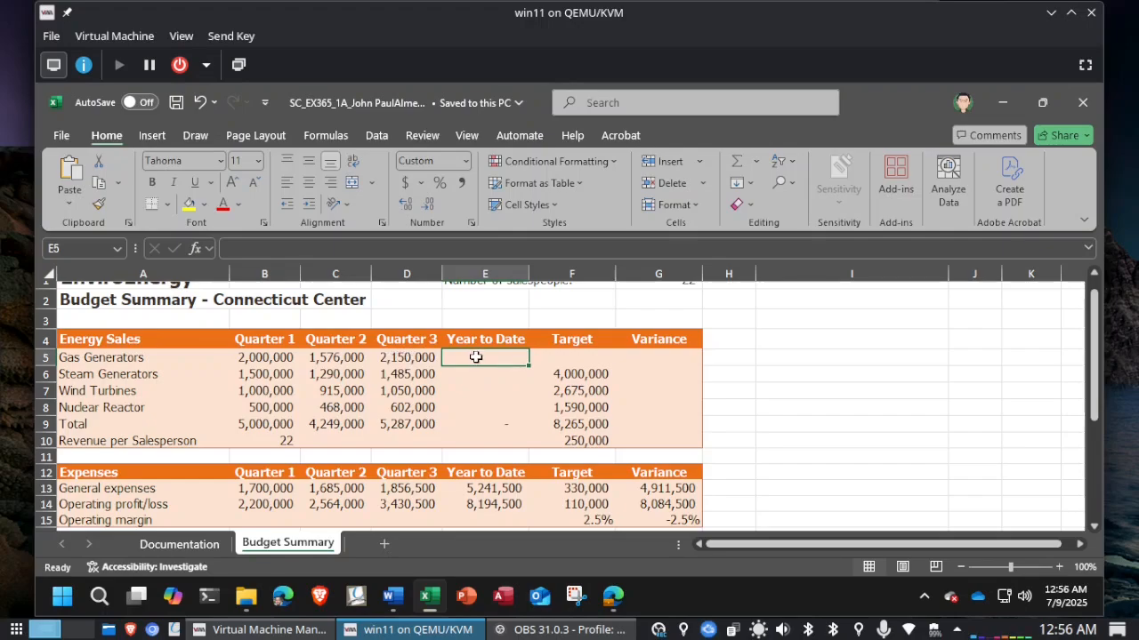
text(=)
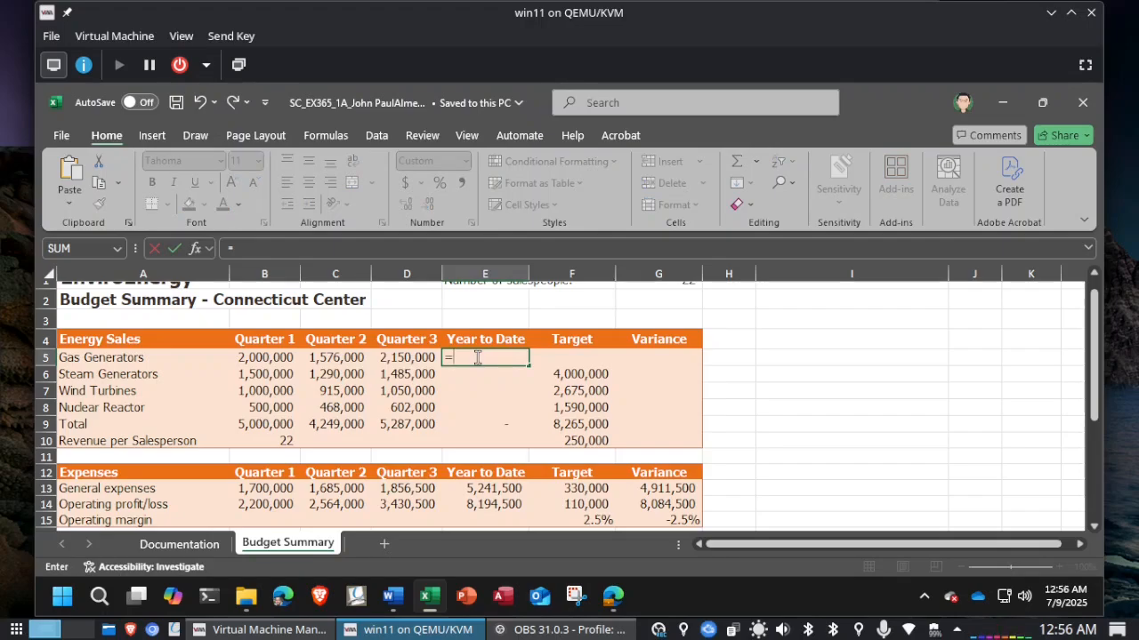
text(SUM)
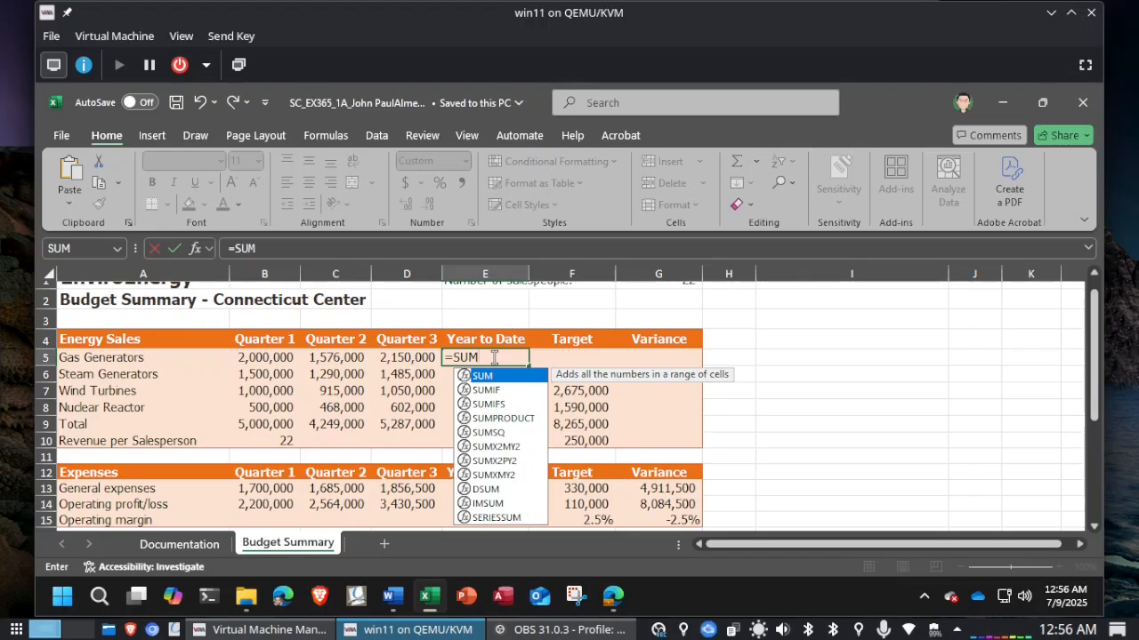
text(()
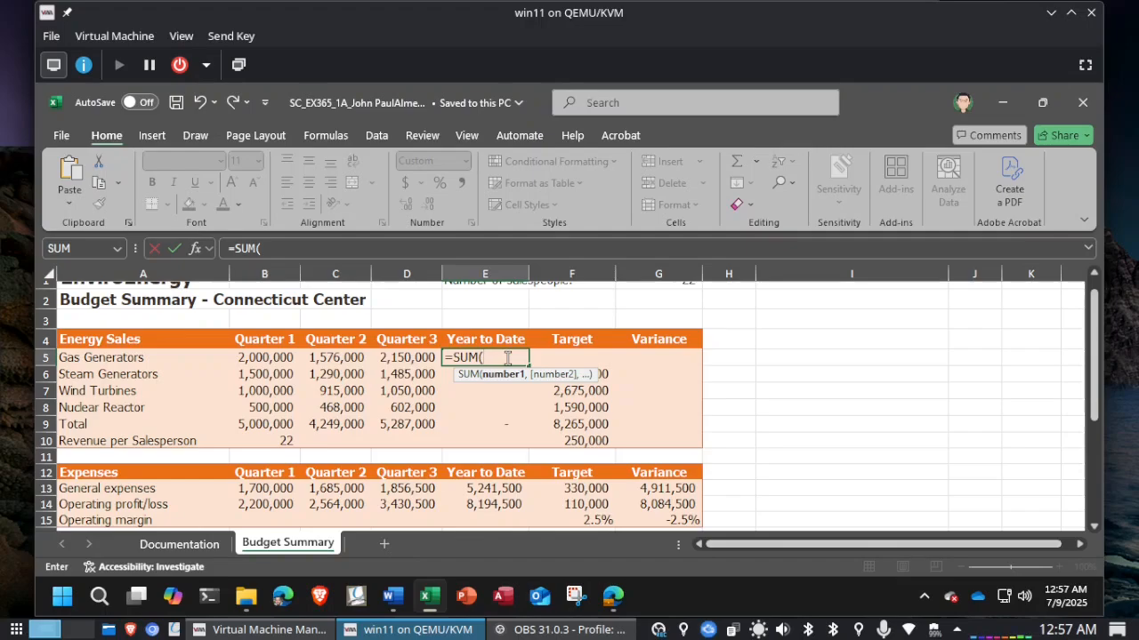
drag(263, 357, 403, 358)
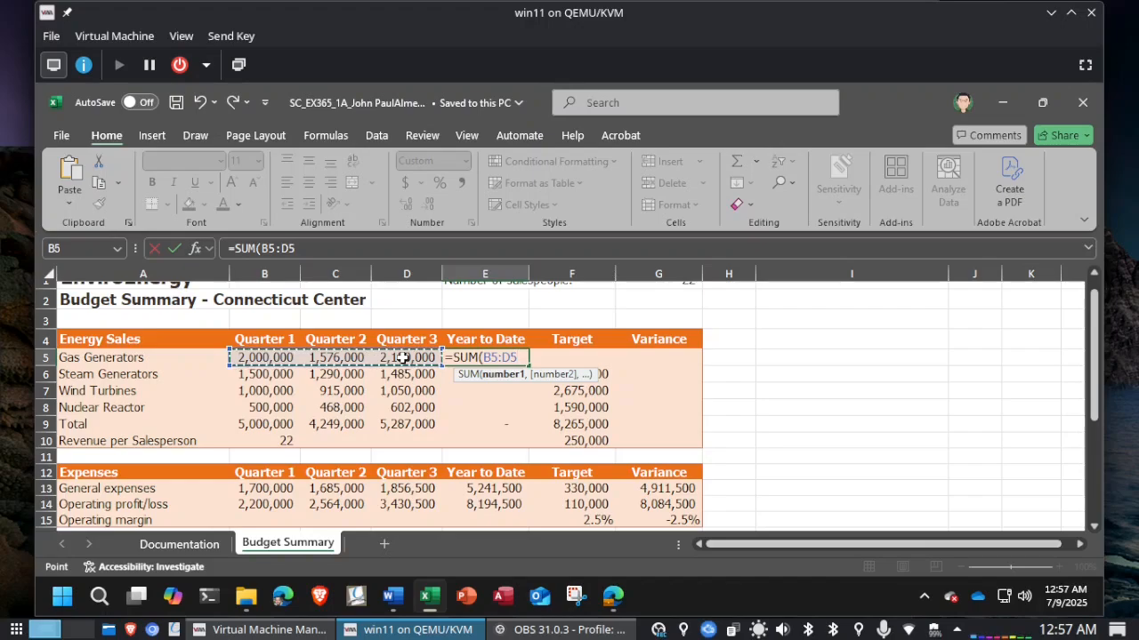
text())
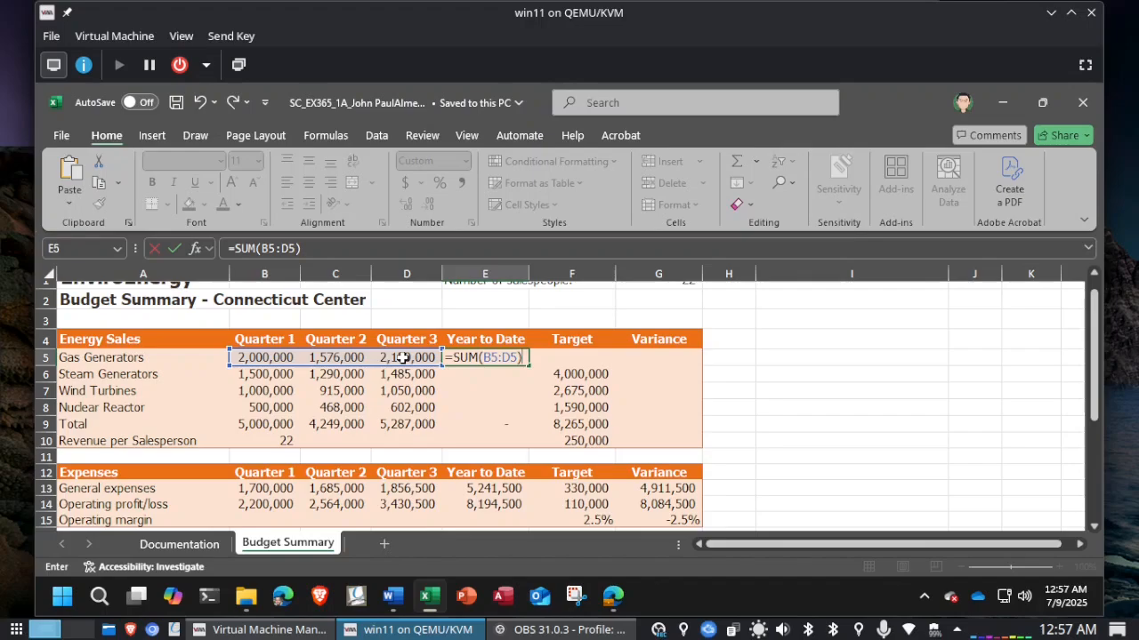
key(Return)
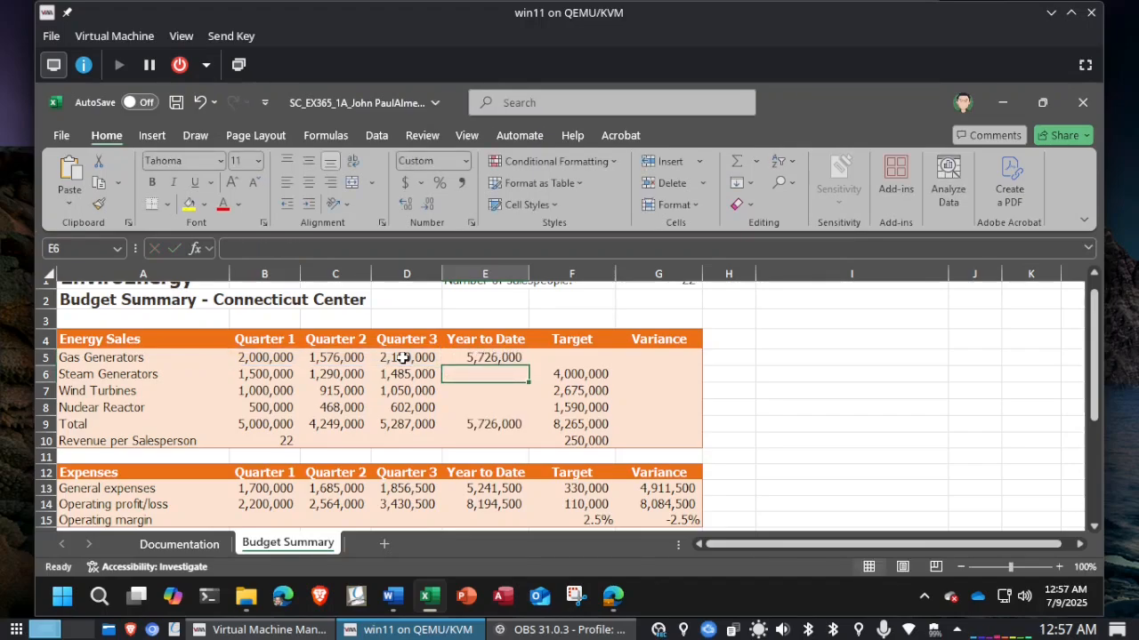
Step: Following instruction step 6b, fill the range E6:E8 with the SUM formula from E5 and check the total formula in E9
key(alt+Tab)
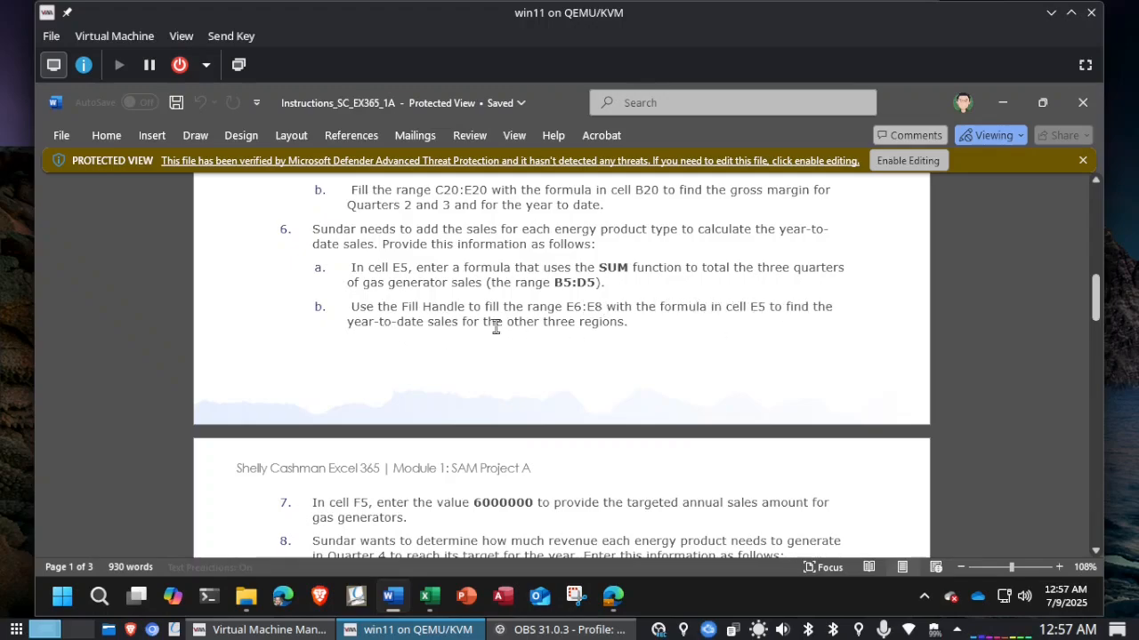
key(alt+Tab)
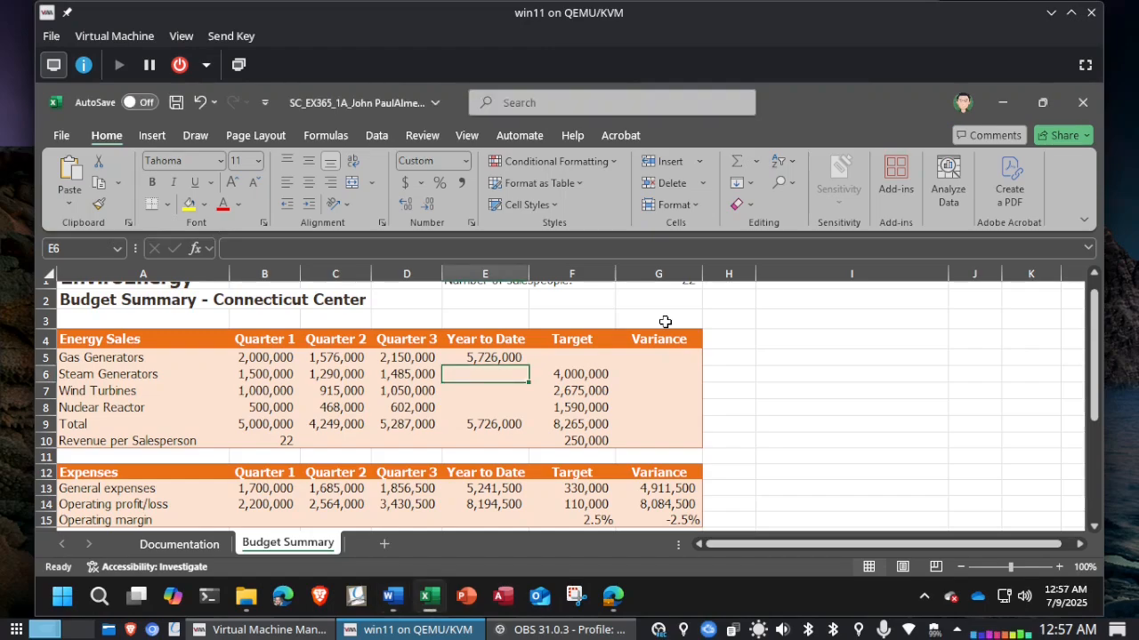
click(507, 356)
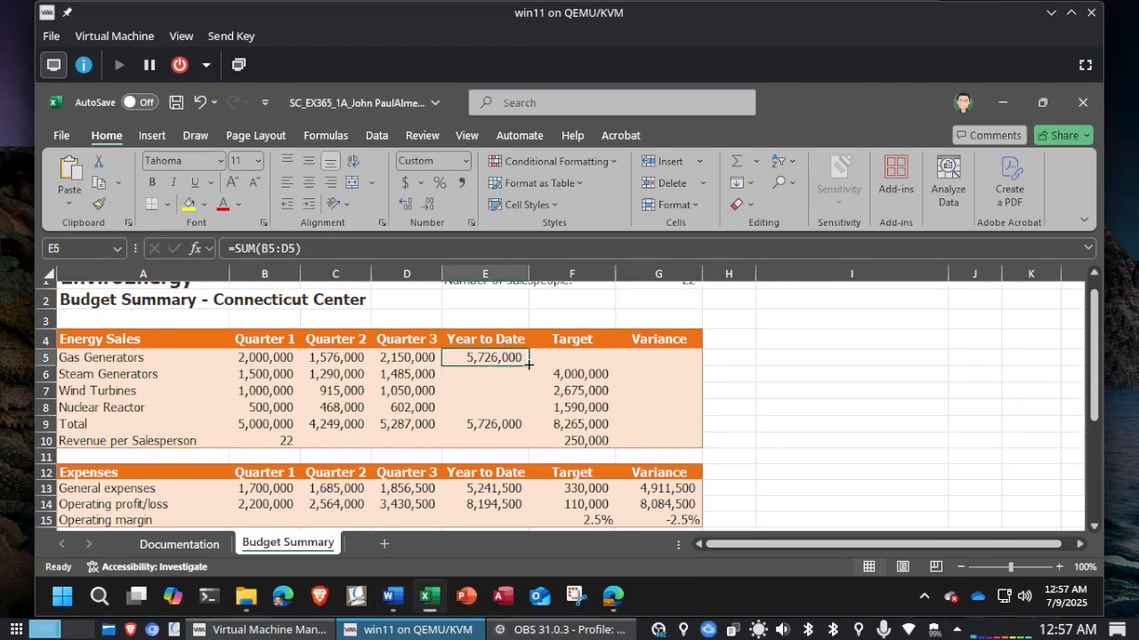
drag(529, 365, 521, 408)
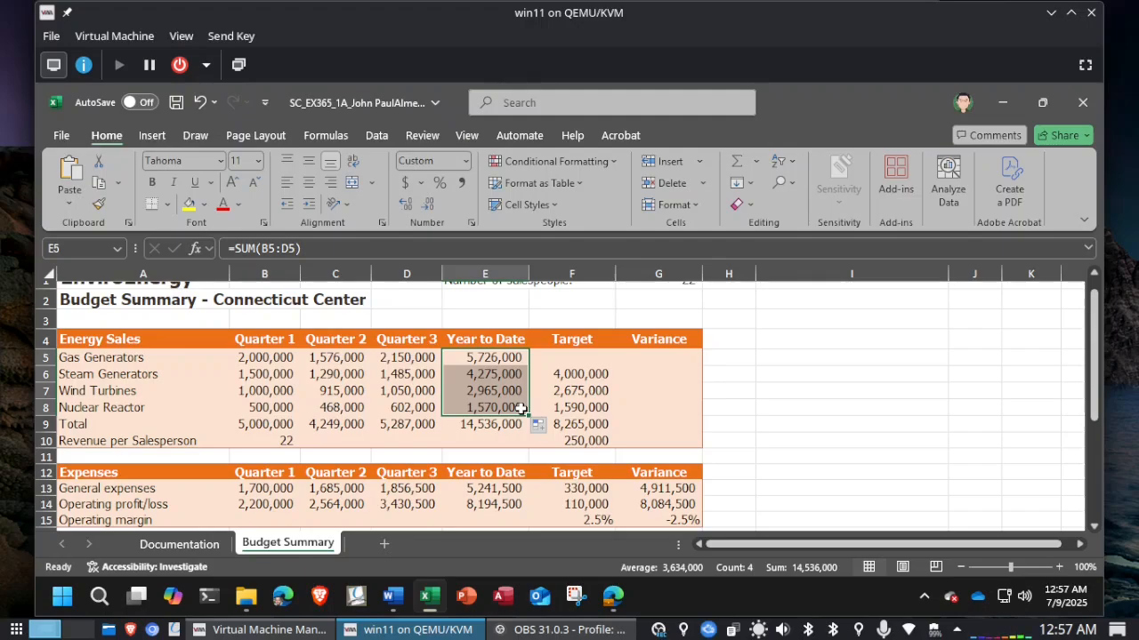
click(492, 427)
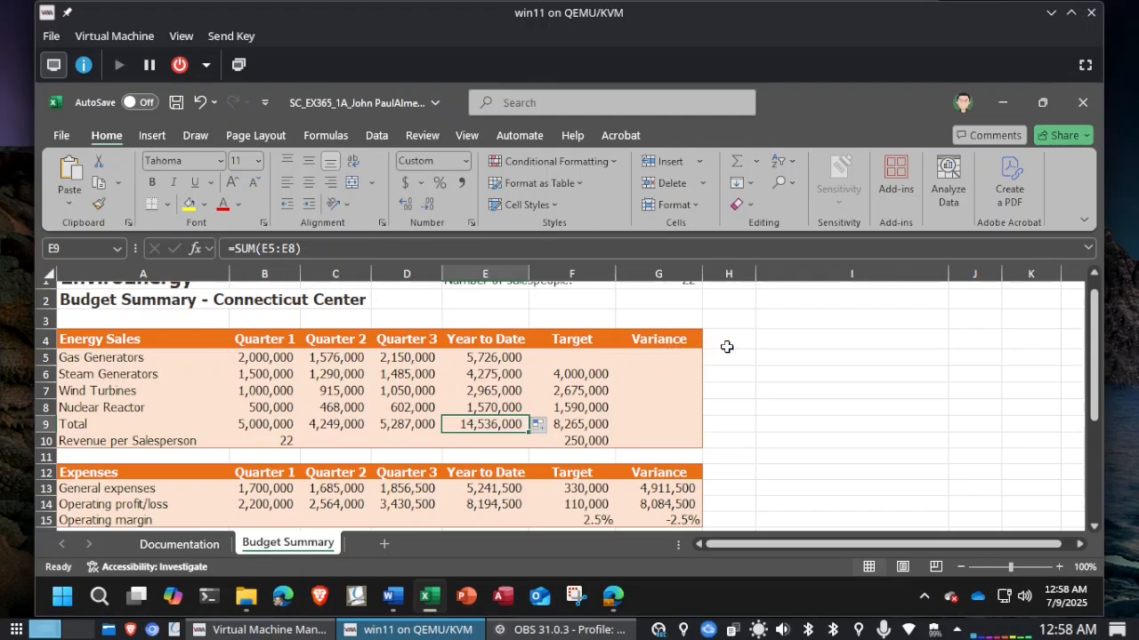
click(737, 343)
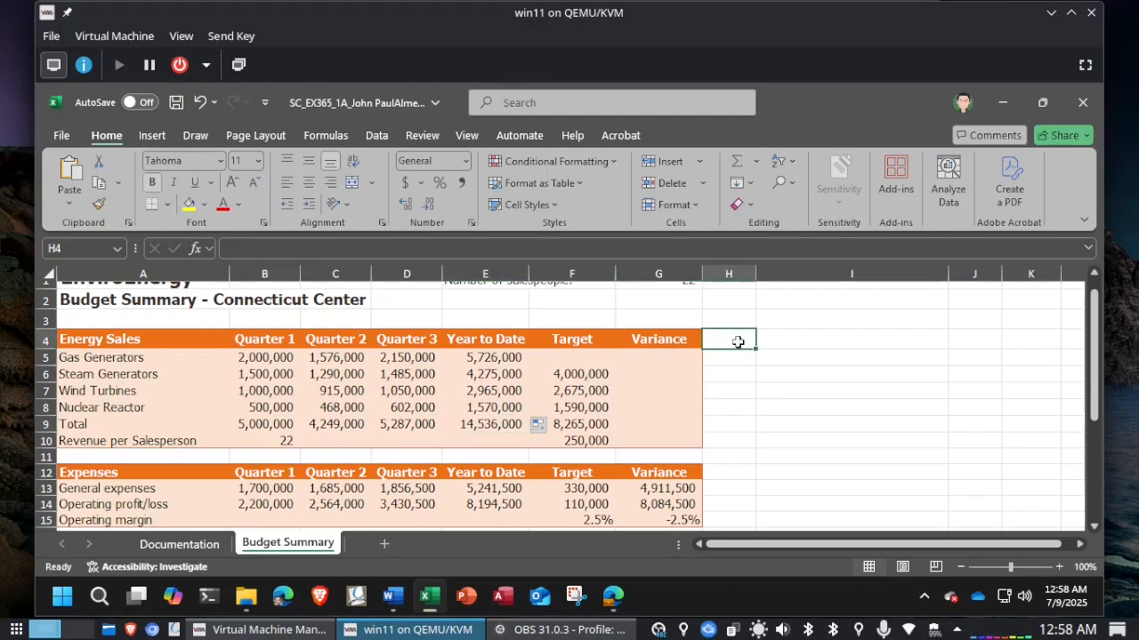
Step: Following instruction step 7, enter 6000000 in cell F5 as the annual sales target for gas generators
key(alt+Tab)
scroll(740, 343, down, 2)
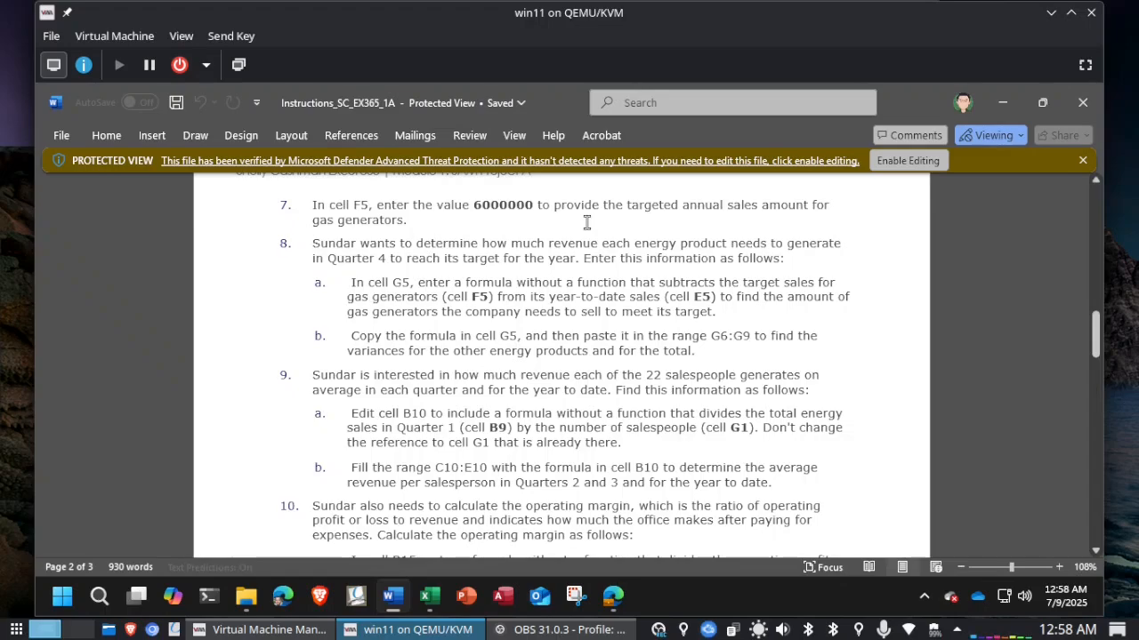
key(alt+Tab)
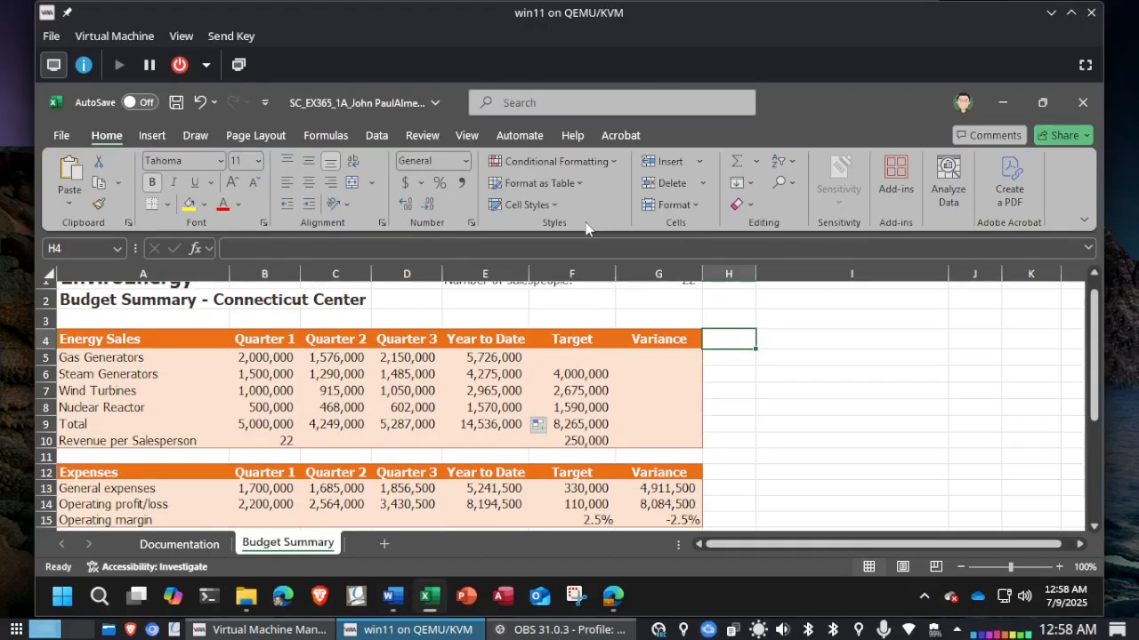
click(562, 361)
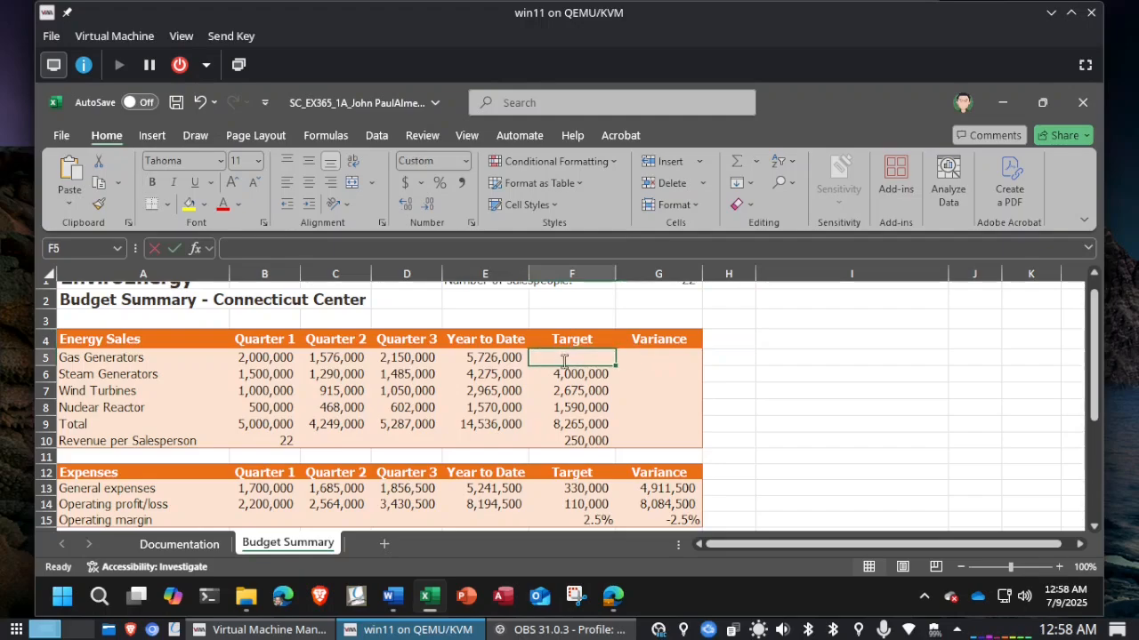
text(6000000)
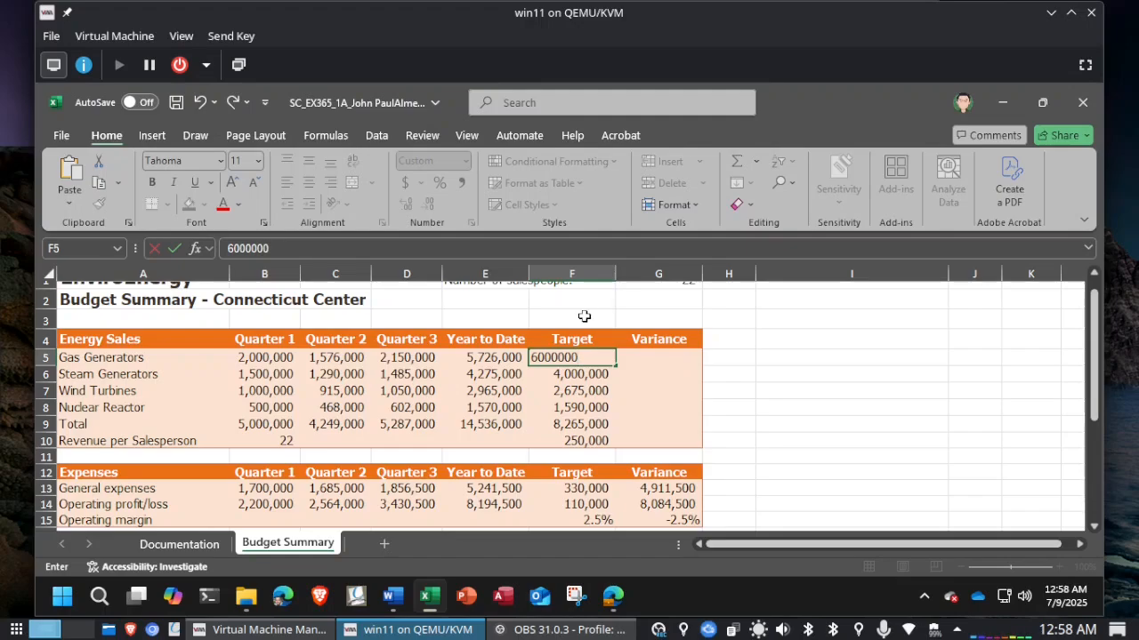
key(Return)
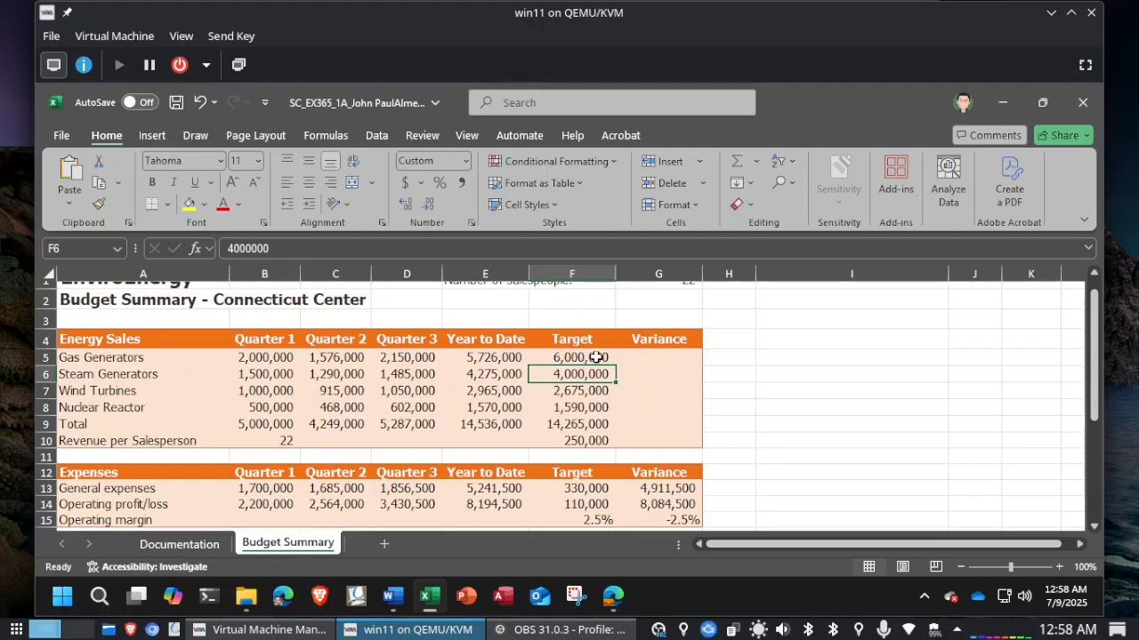
Step: Following instruction step 8a, enter the formula =E5-F5 in cell G5 for the gas generators variance
key(alt+Tab)
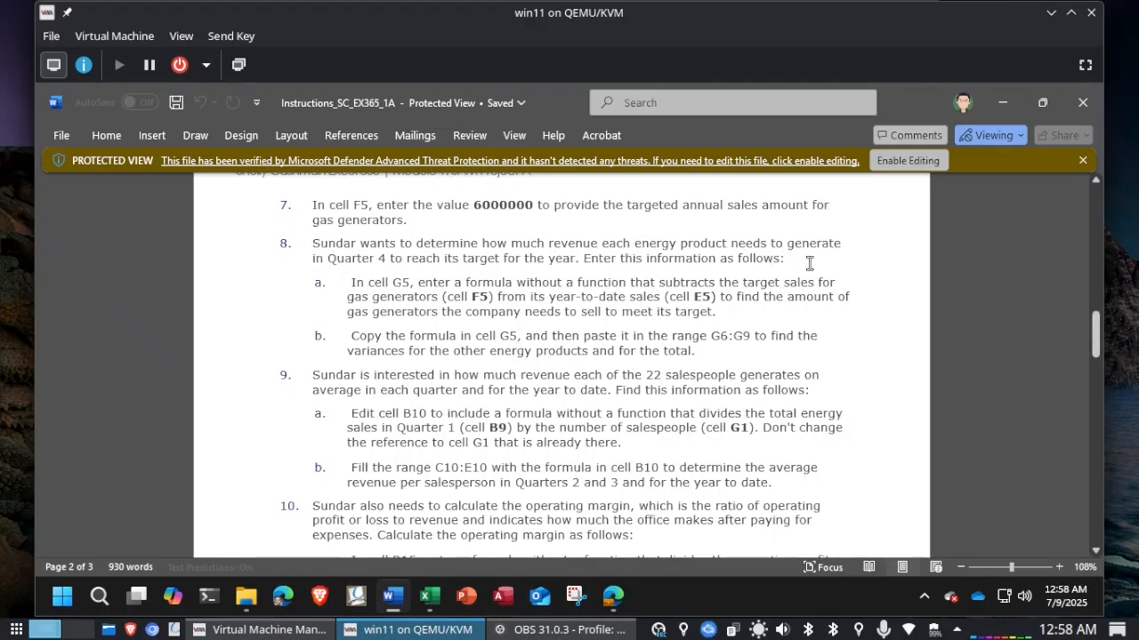
scroll(810, 264, down, 1)
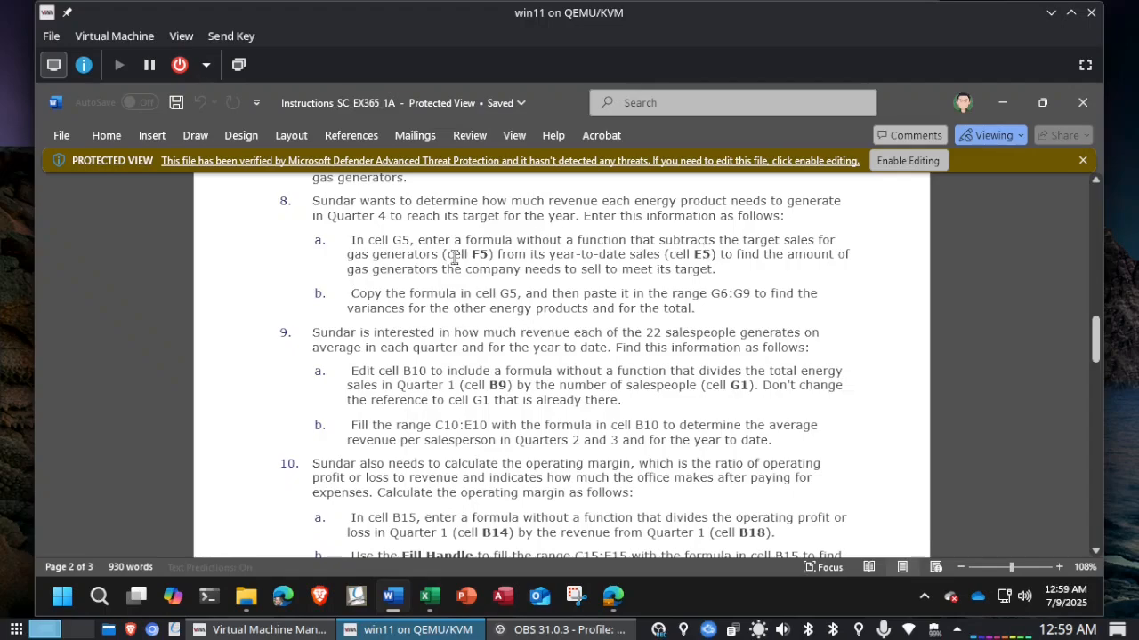
key(alt+Tab)
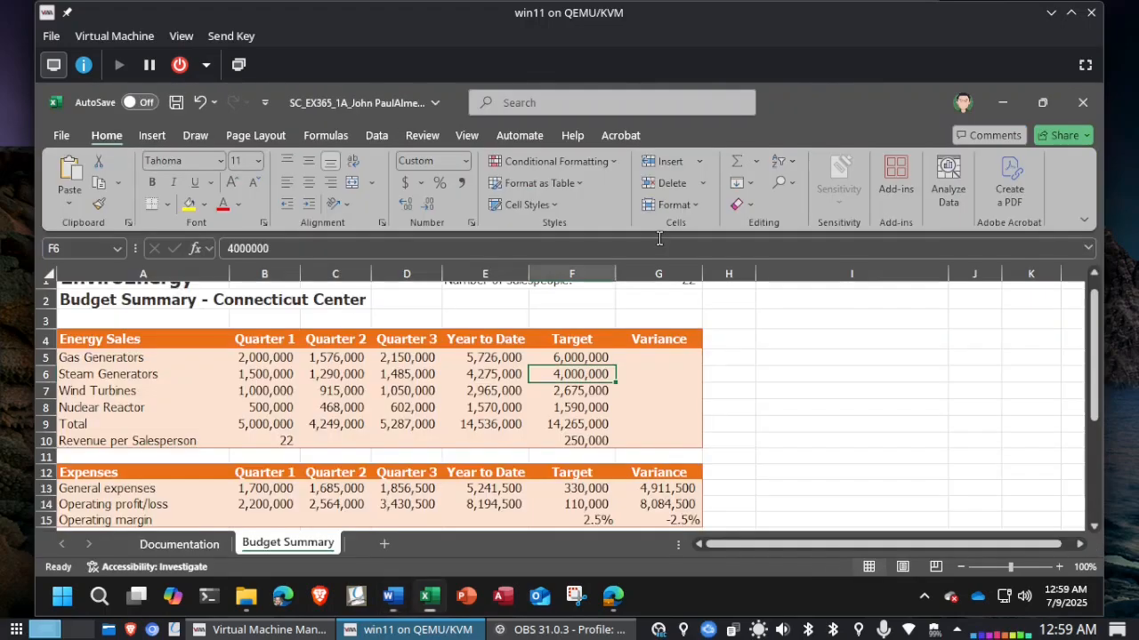
click(648, 359)
text(=)
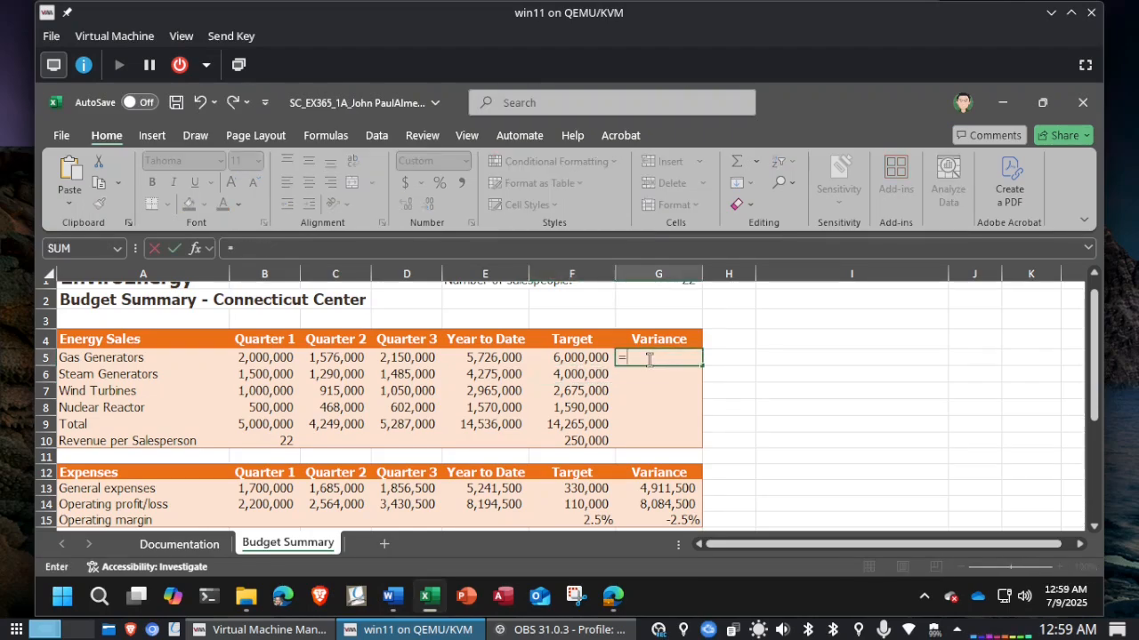
text(E5-F5)
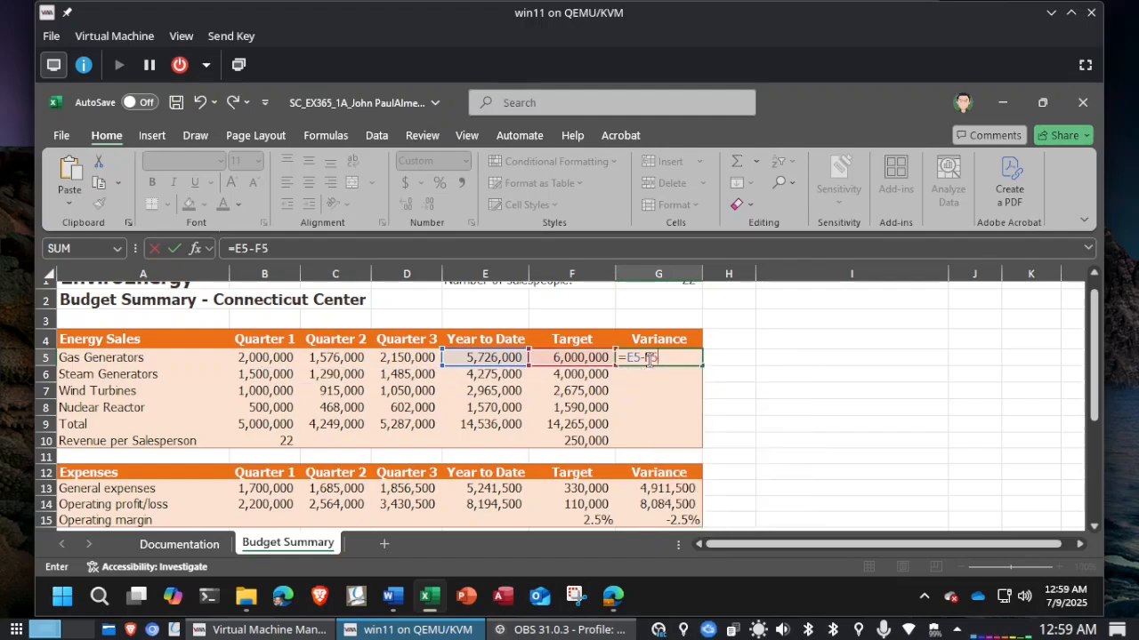
key(alt+Tab)
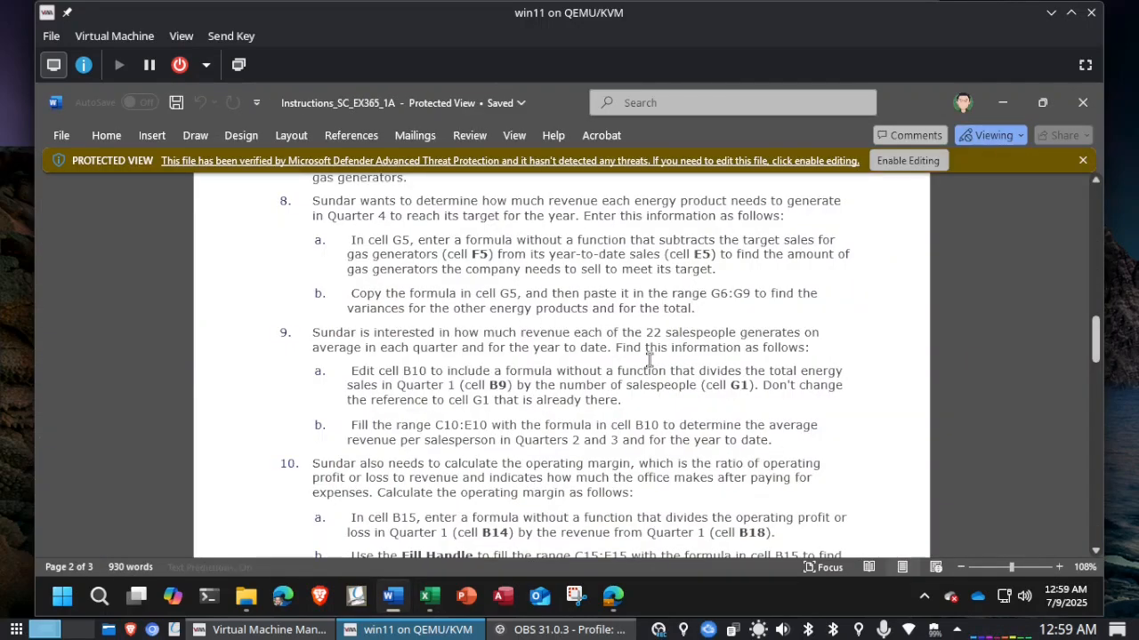
key(alt+Tab)
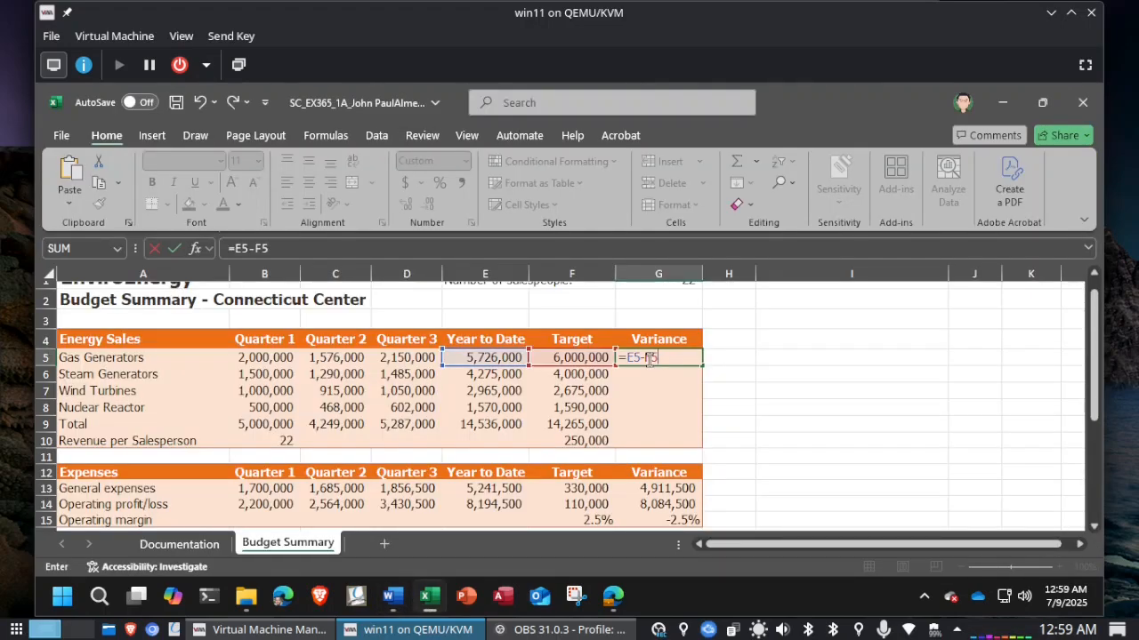
key(Return)
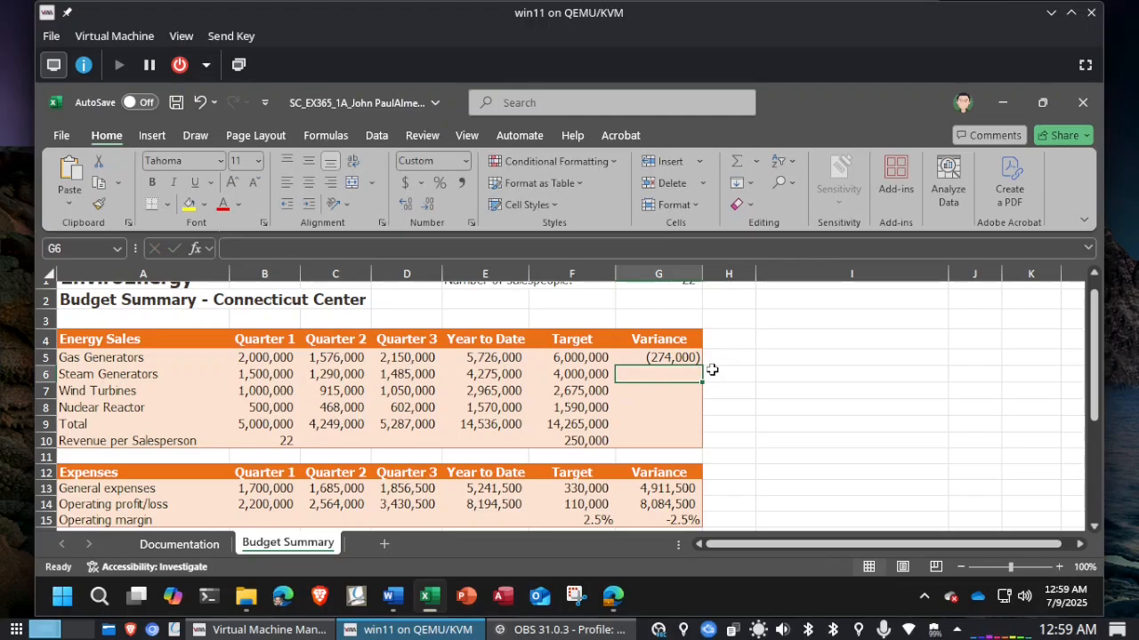
Step: Compare the gas generators variance in G5 with the enlarged Final Figure 1 of the Word instructions, and restore the document zoom to 100%
click(391, 599)
scroll(883, 345, down, 10)
scroll(884, 345, down, 3)
click(1060, 567)
click(1060, 566)
click(1059, 567)
click(1060, 566)
click(1060, 567)
click(1059, 566)
click(1060, 567)
click(1060, 567)
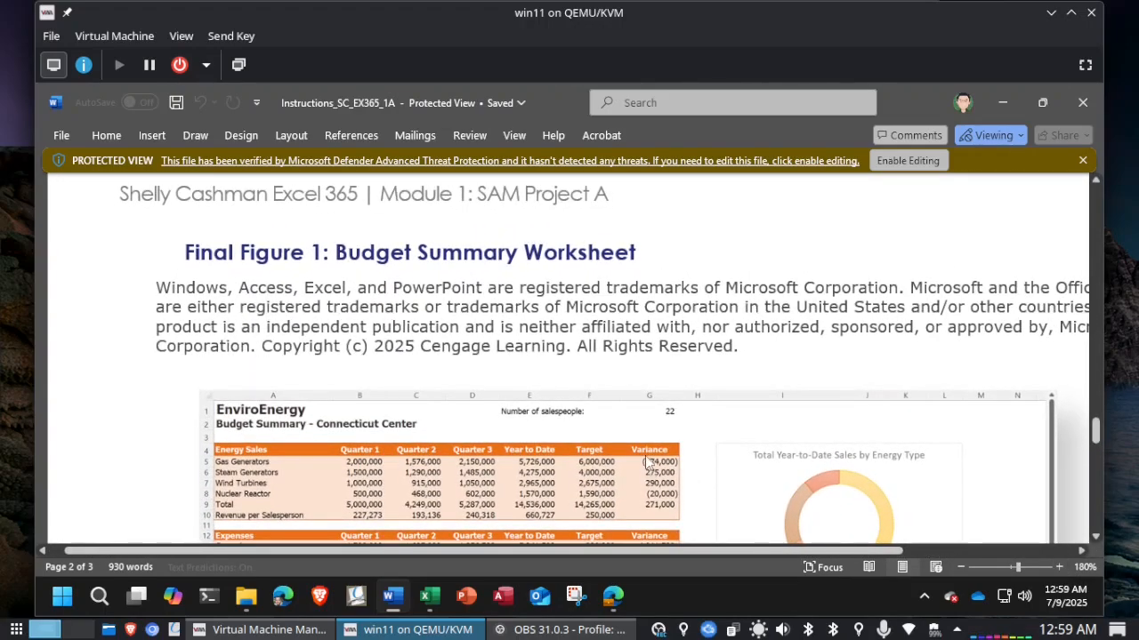
click(961, 566)
click(960, 567)
click(960, 566)
click(961, 567)
click(961, 567)
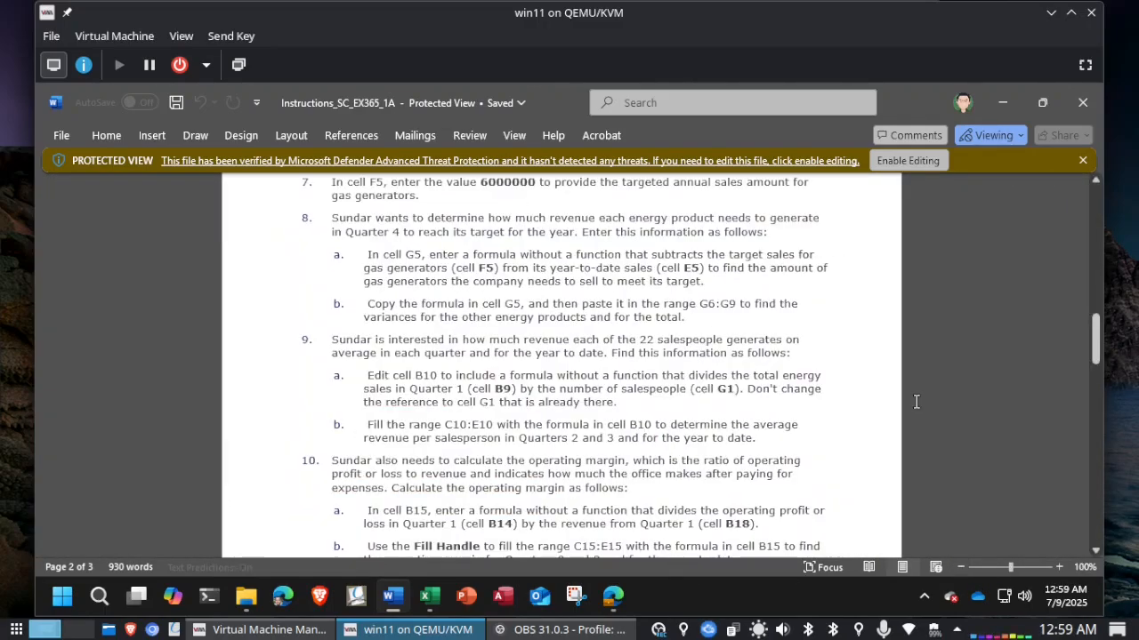
Step: Following instruction step 8b, fill the range G6:G9 with the variance formula from G5
scroll(915, 402, down, 1)
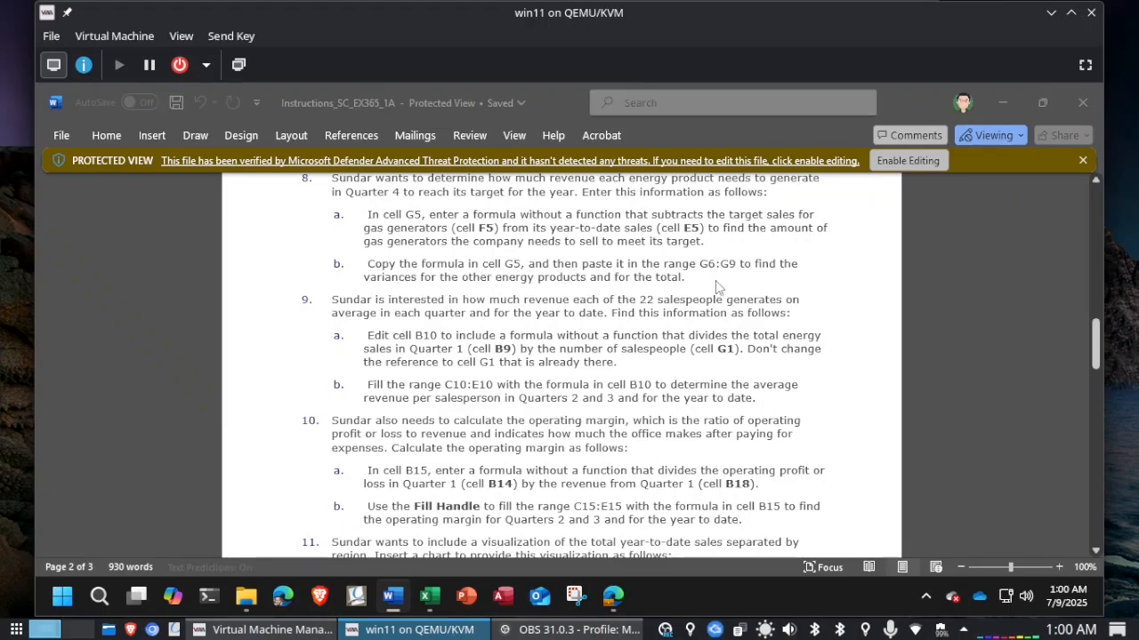
key(alt+Tab)
click(680, 354)
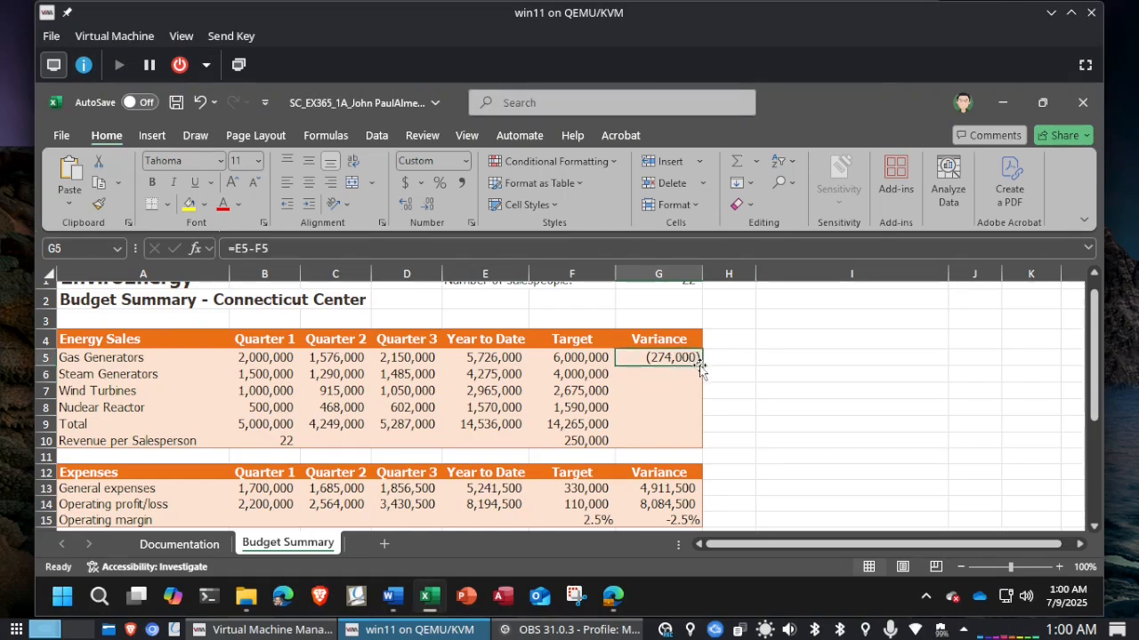
drag(701, 367, 699, 430)
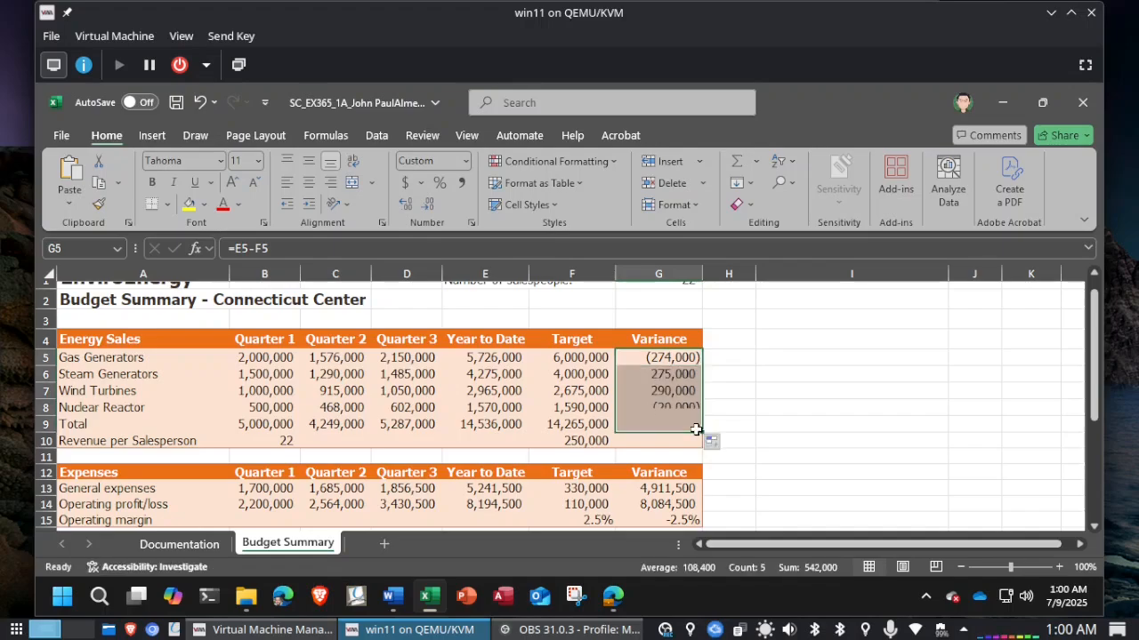
Step: Following instruction step 9a, edit the formula in cell B10 to =B9/$G$1 for the Quarter 1 revenue per salesperson
key(alt+Tab)
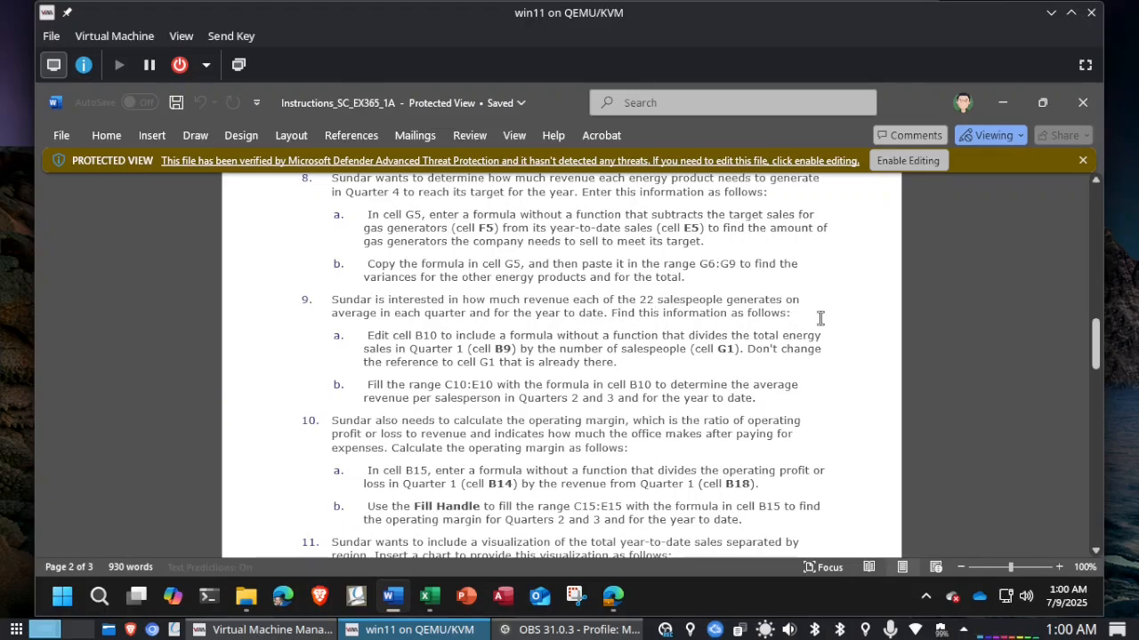
scroll(820, 318, down, 2)
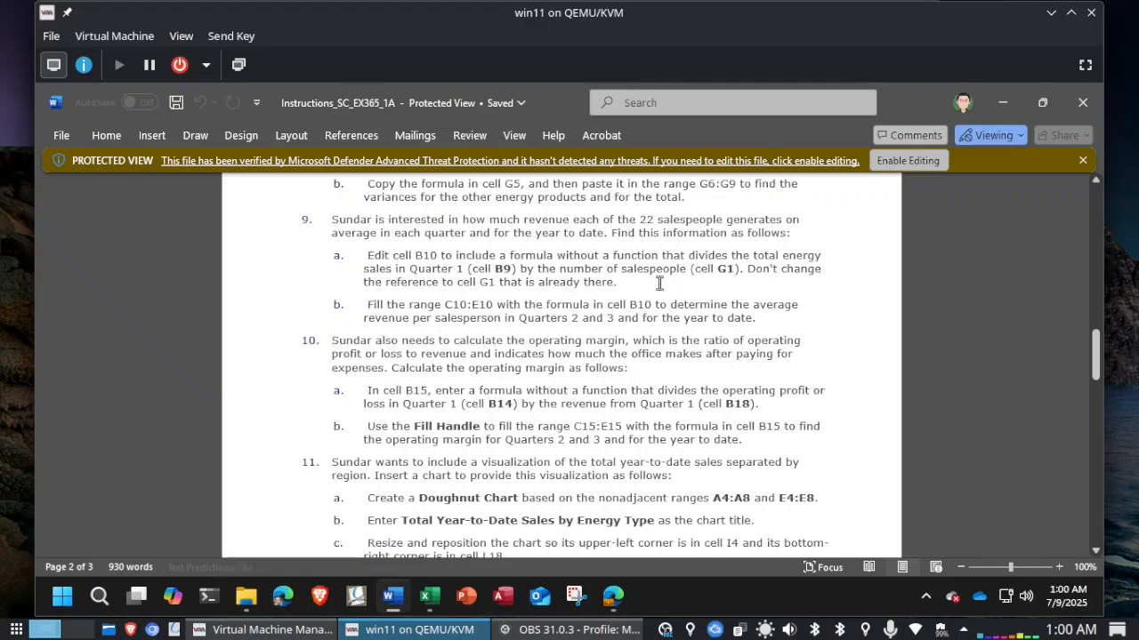
key(alt+Tab)
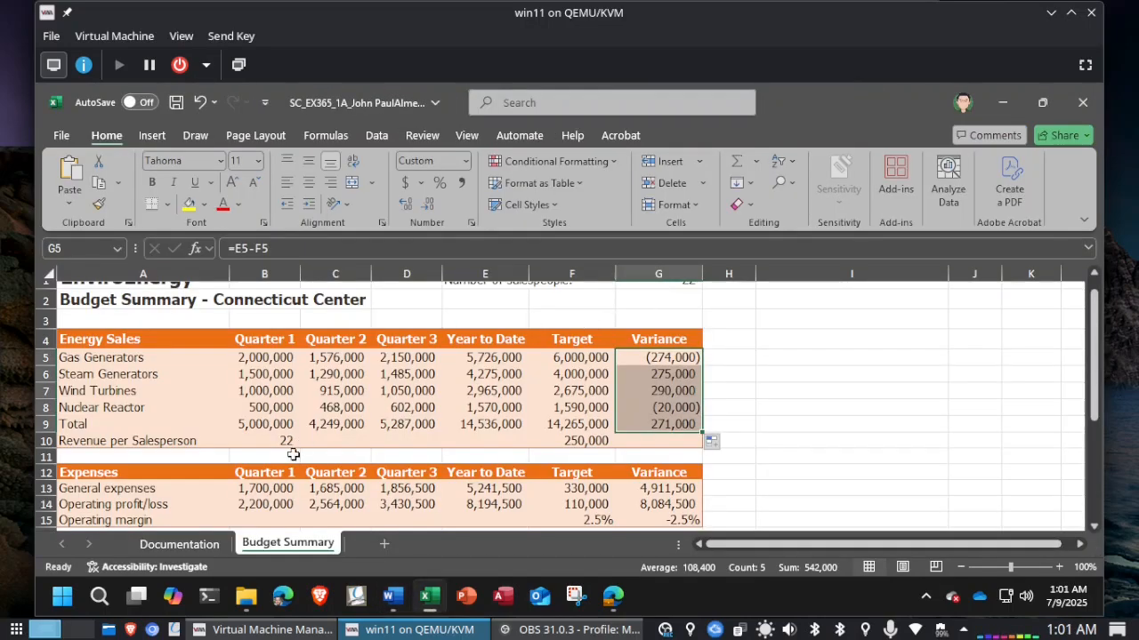
click(264, 440)
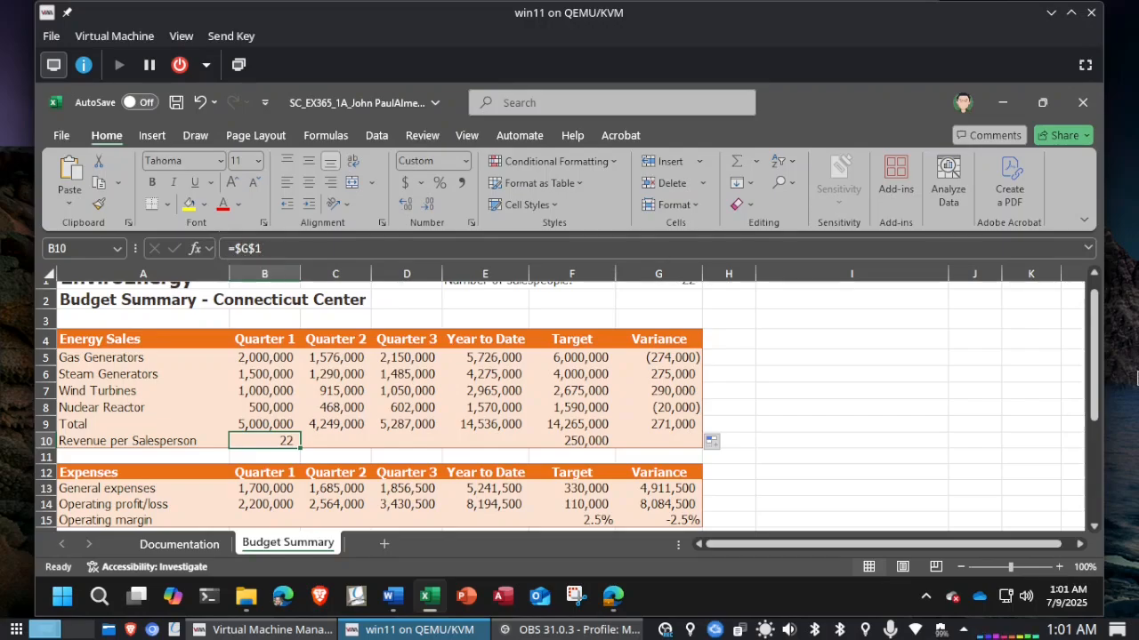
click(1120, 382)
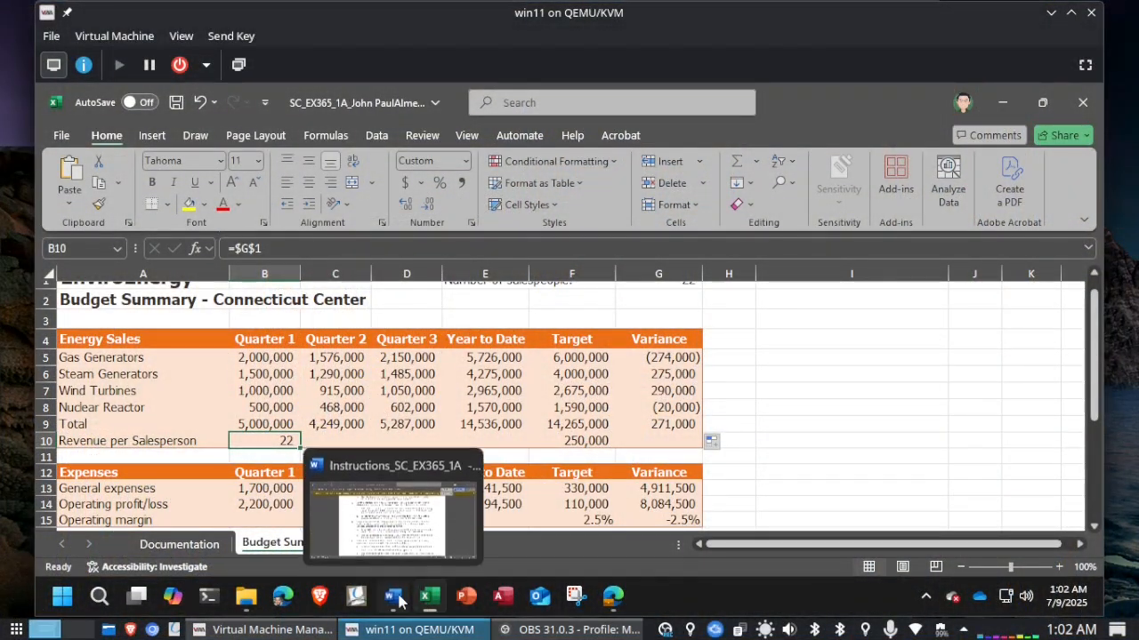
click(397, 602)
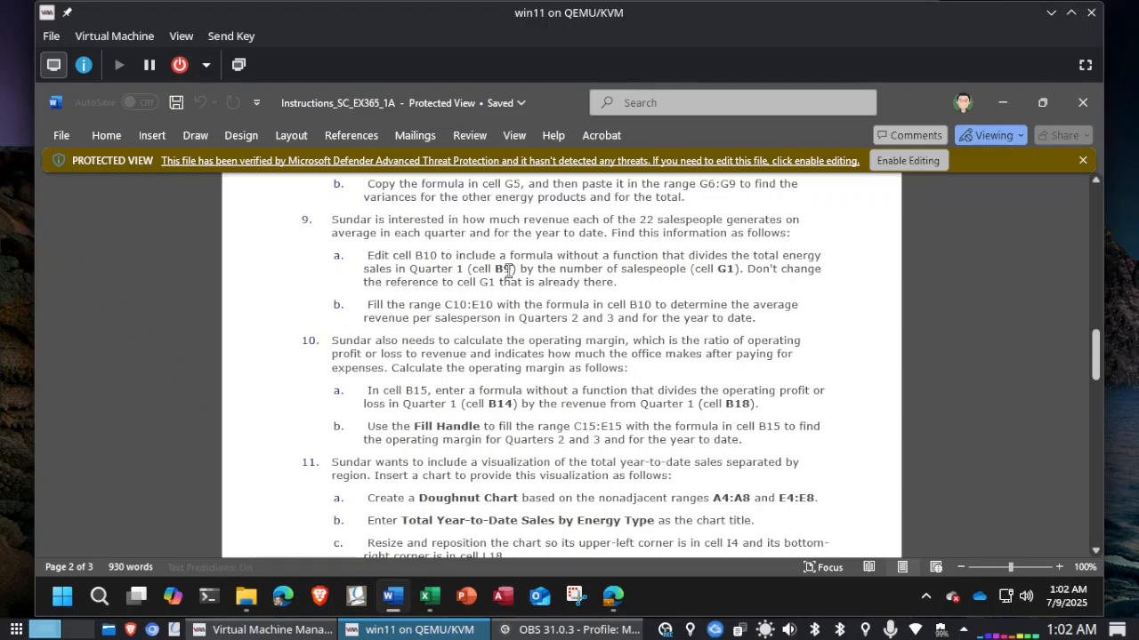
key(alt+Tab)
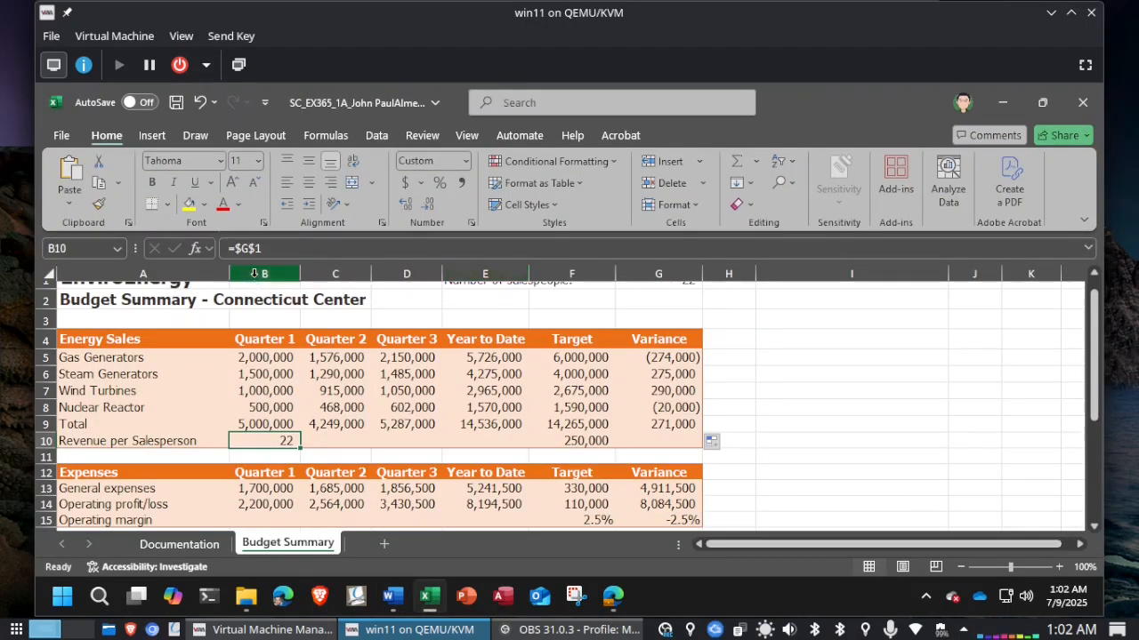
double_click(266, 440)
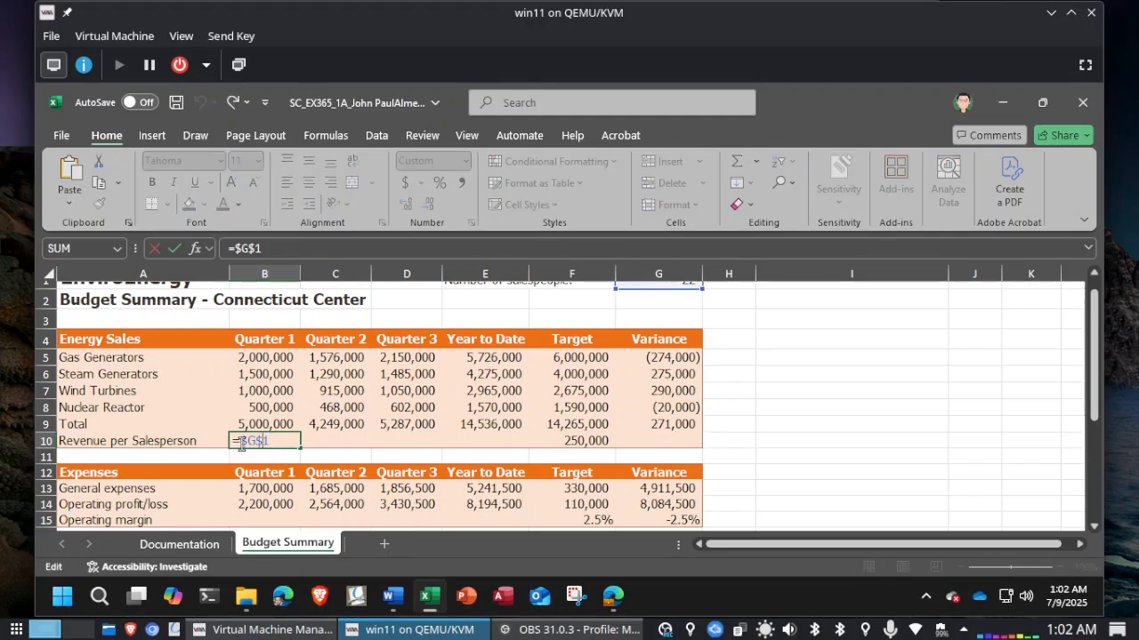
text(B9/)
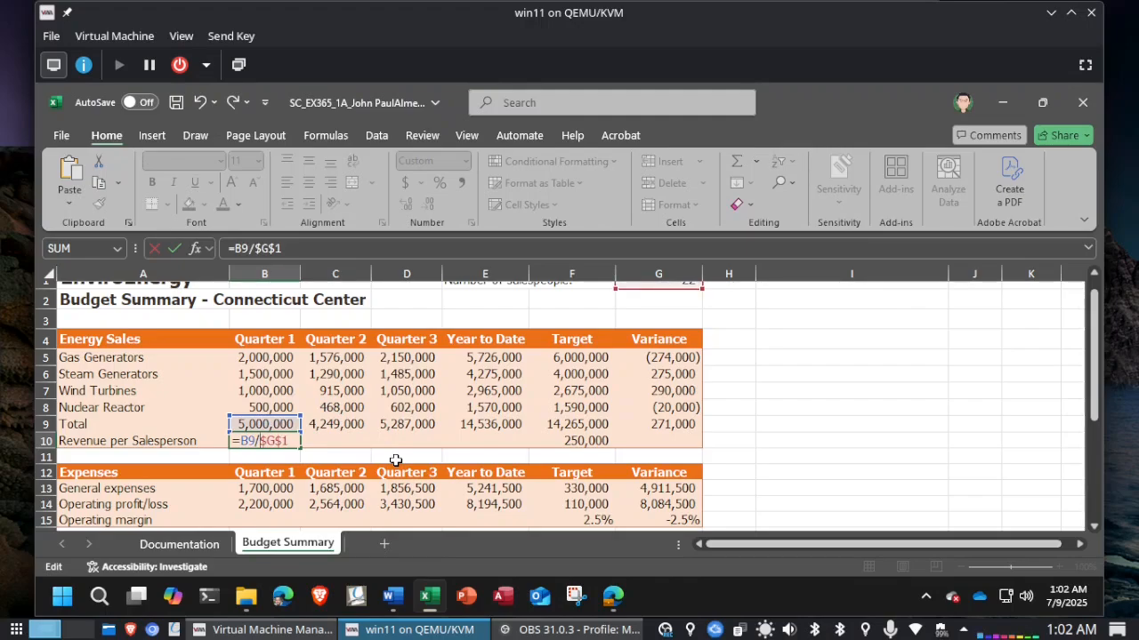
key(Return)
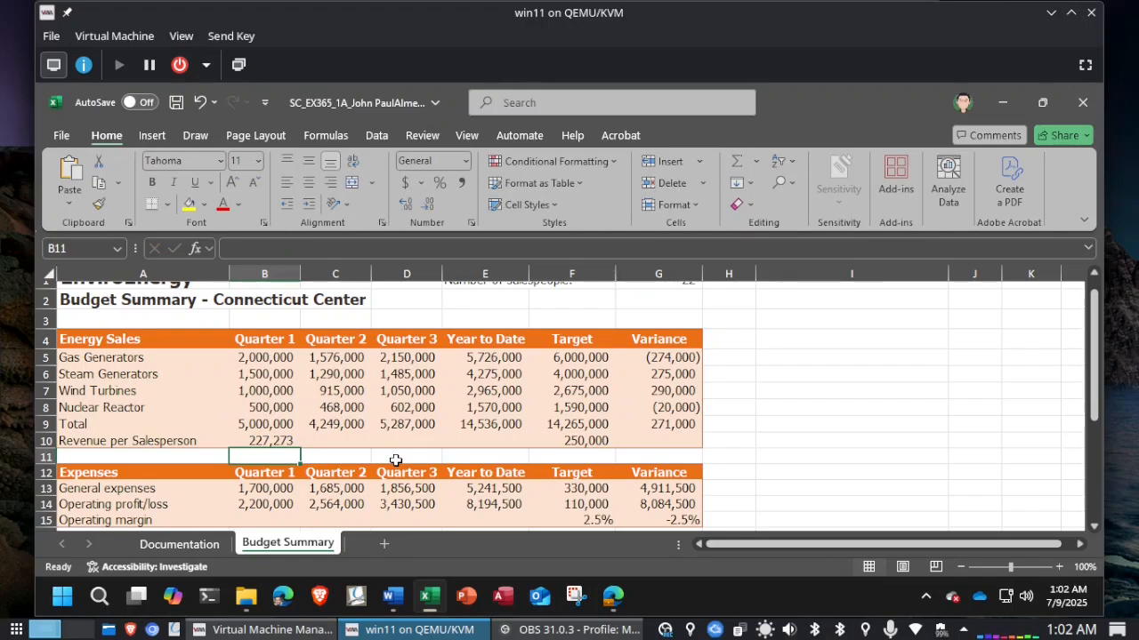
Step: Following instruction step 9b, fill the range C10:E10 with the revenue per salesperson formula from B10
key(alt+Tab)
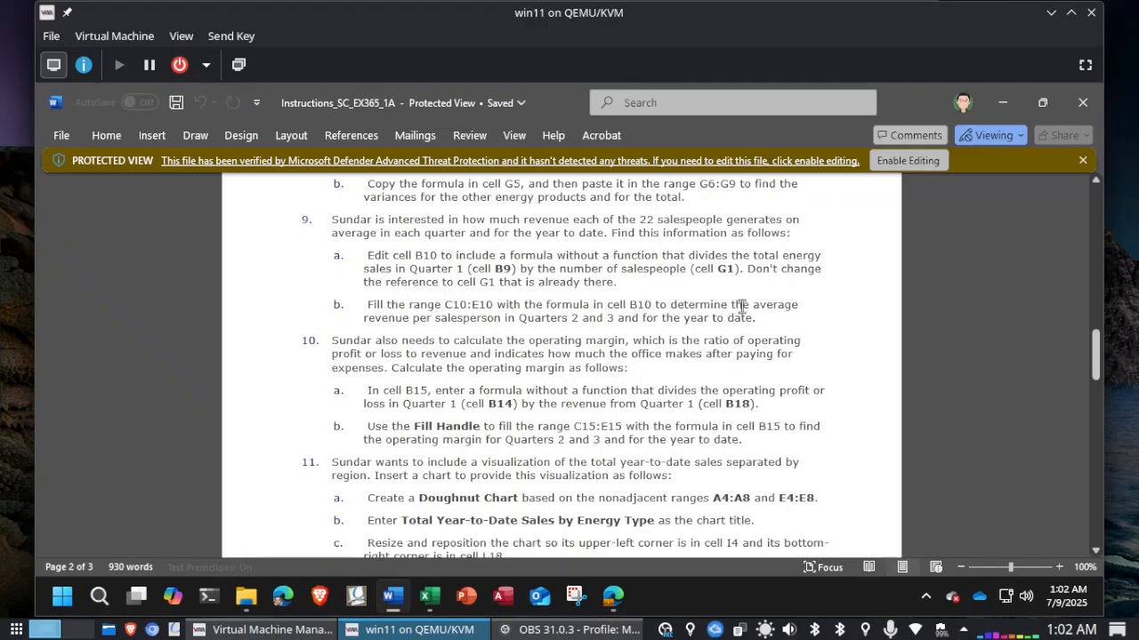
key(alt+Tab)
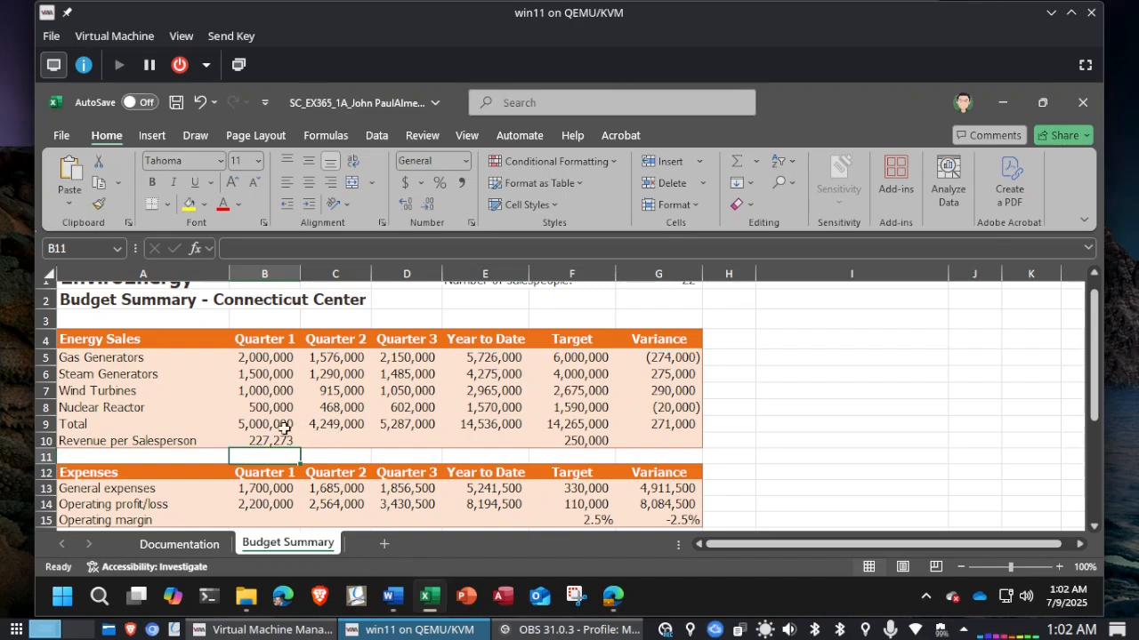
click(262, 441)
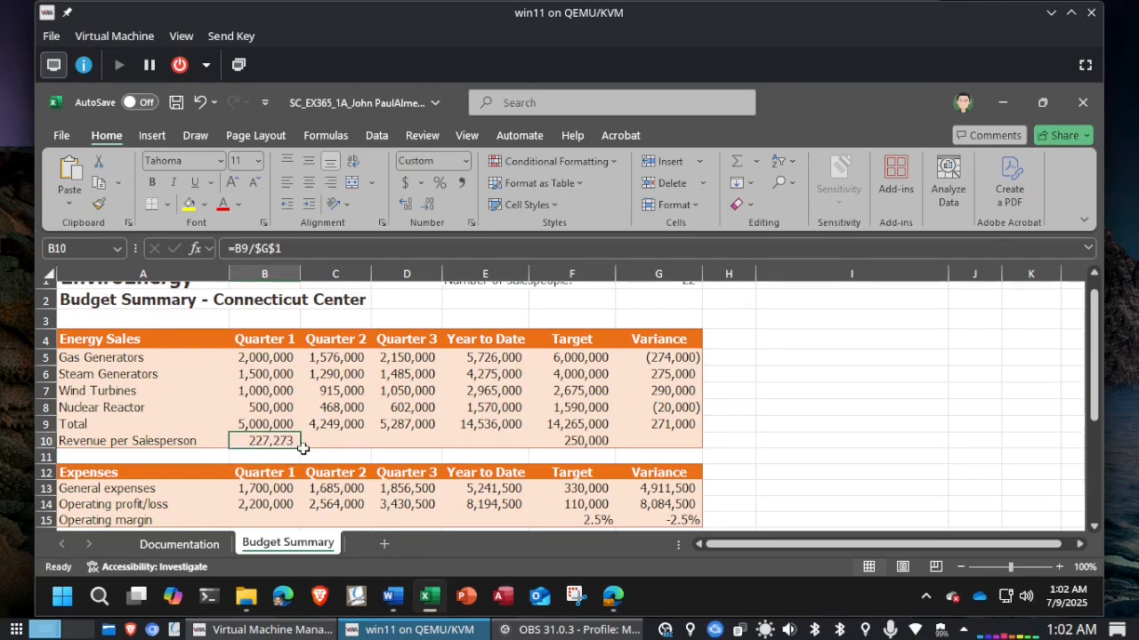
drag(299, 447, 509, 450)
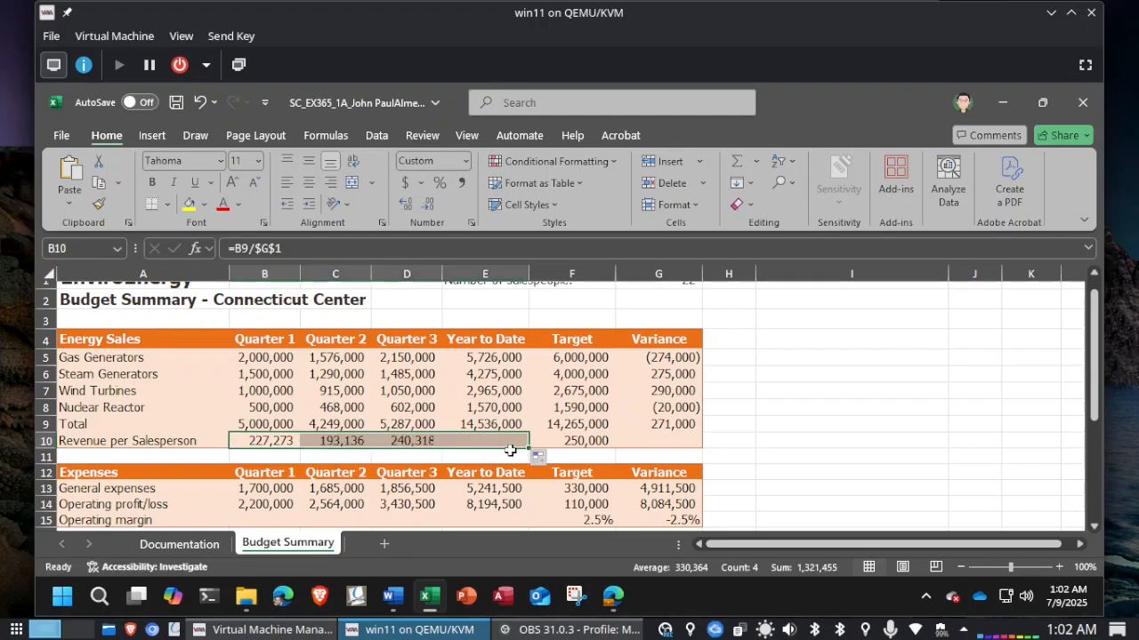
Step: Check the cell references in the revenue per salesperson formulas across B10:E10 against the number of salespeople in G1
click(264, 440)
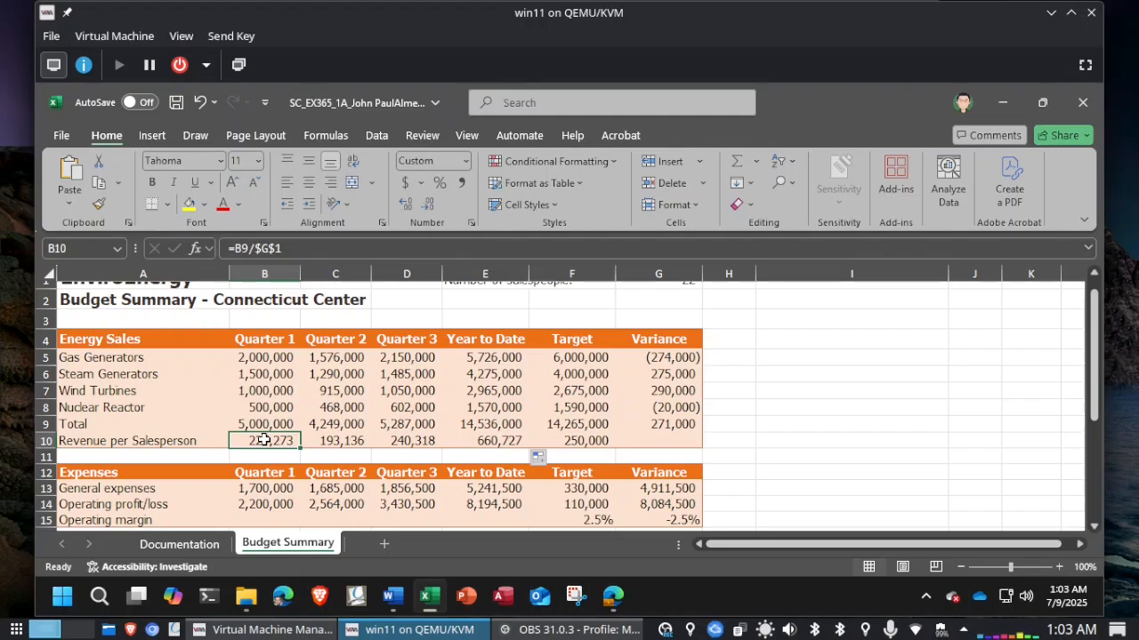
key(Right)
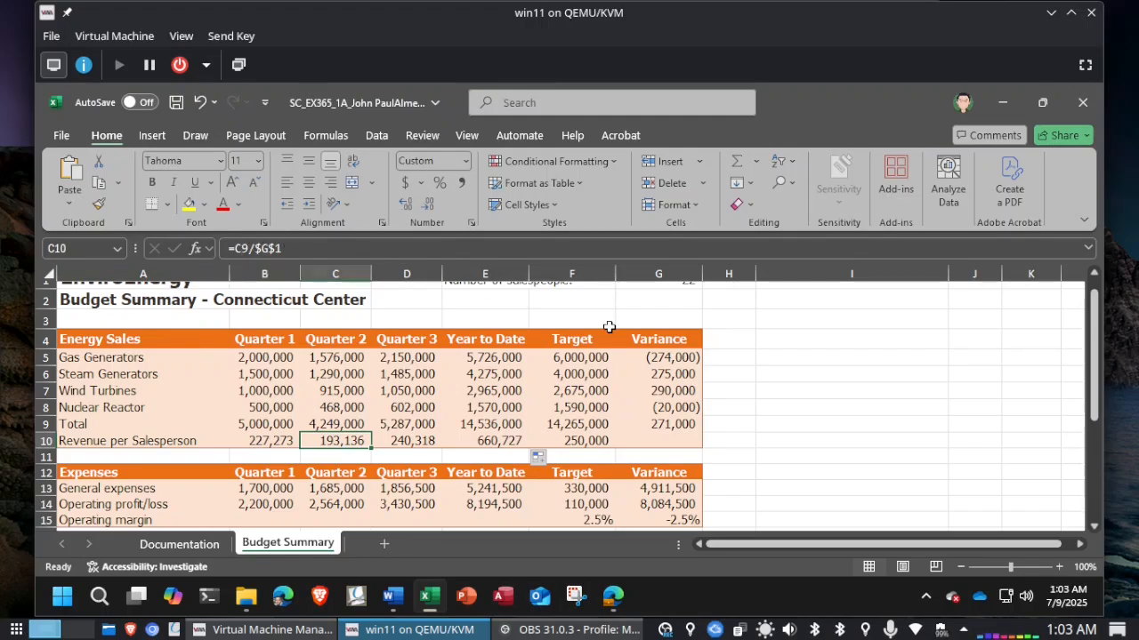
scroll(609, 327, up, 1)
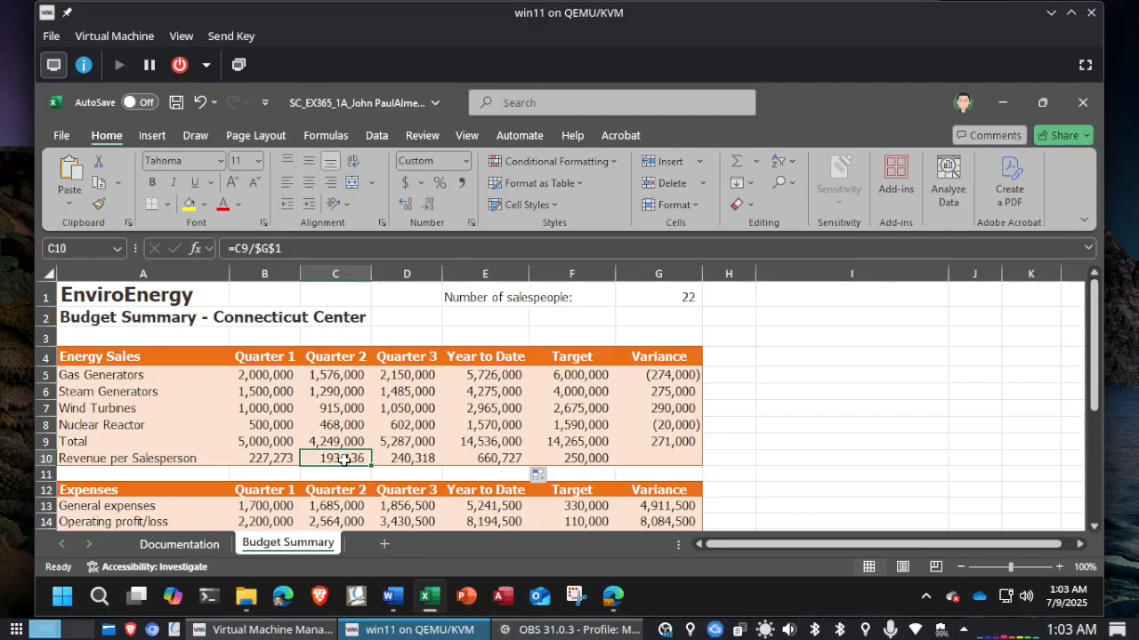
key(Right)
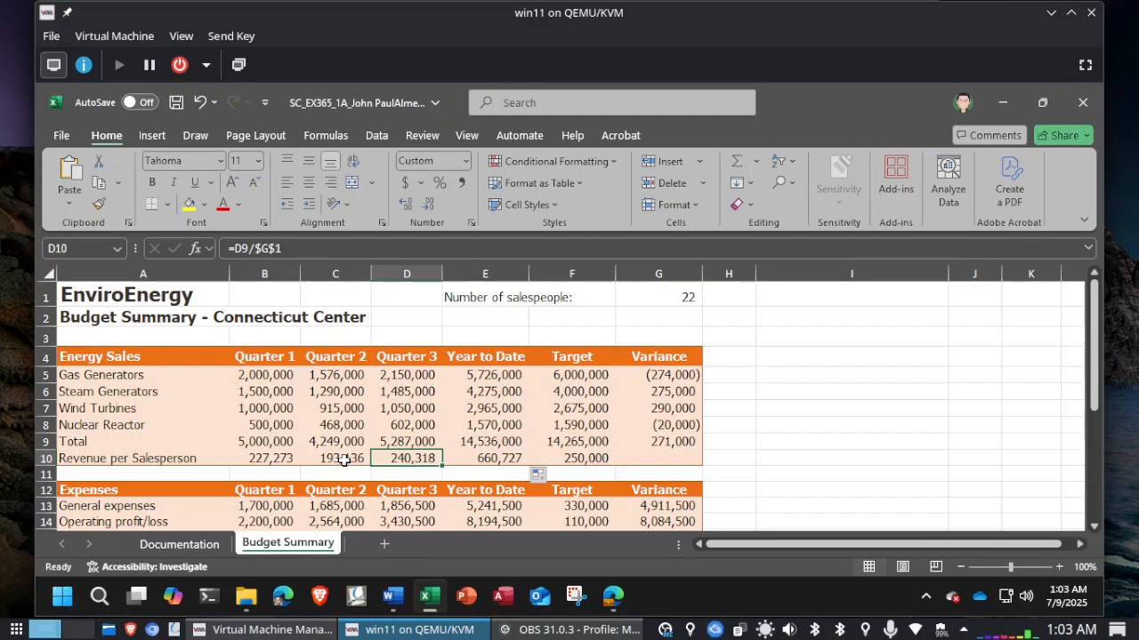
key(Right)
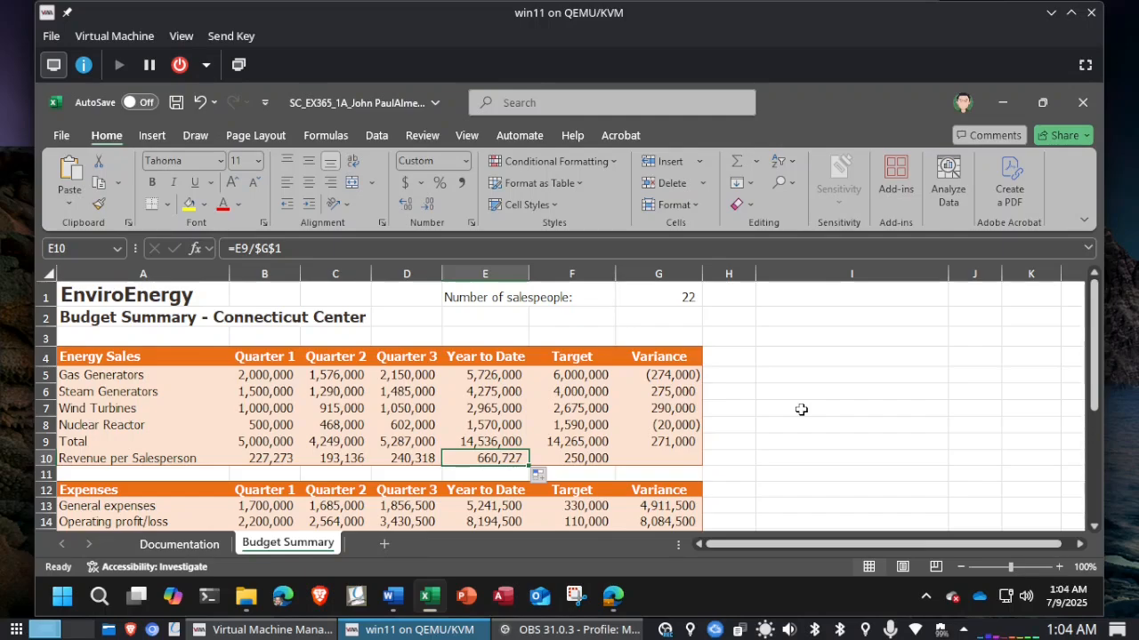
Step: Re-enter the divisor in cell E10's formula as the absolute reference $G$1, giving =E9/$G$1, and save the workbook
click(297, 249)
key(BackSpace)
key(BackSpace)
key(BackSpace)
key(BackSpace)
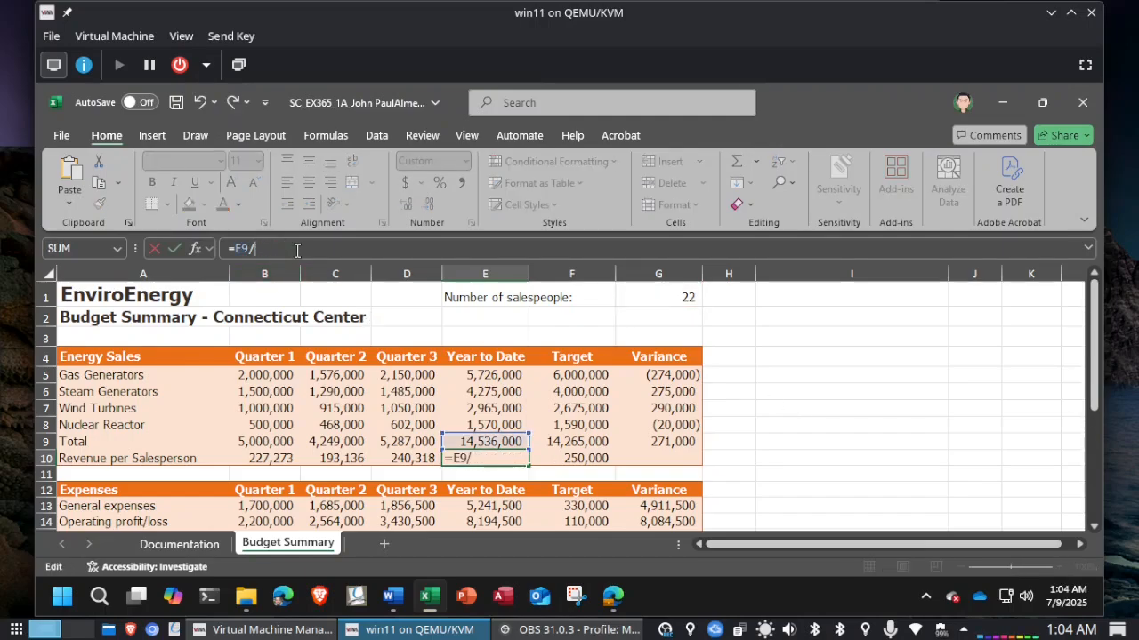
text(G1)
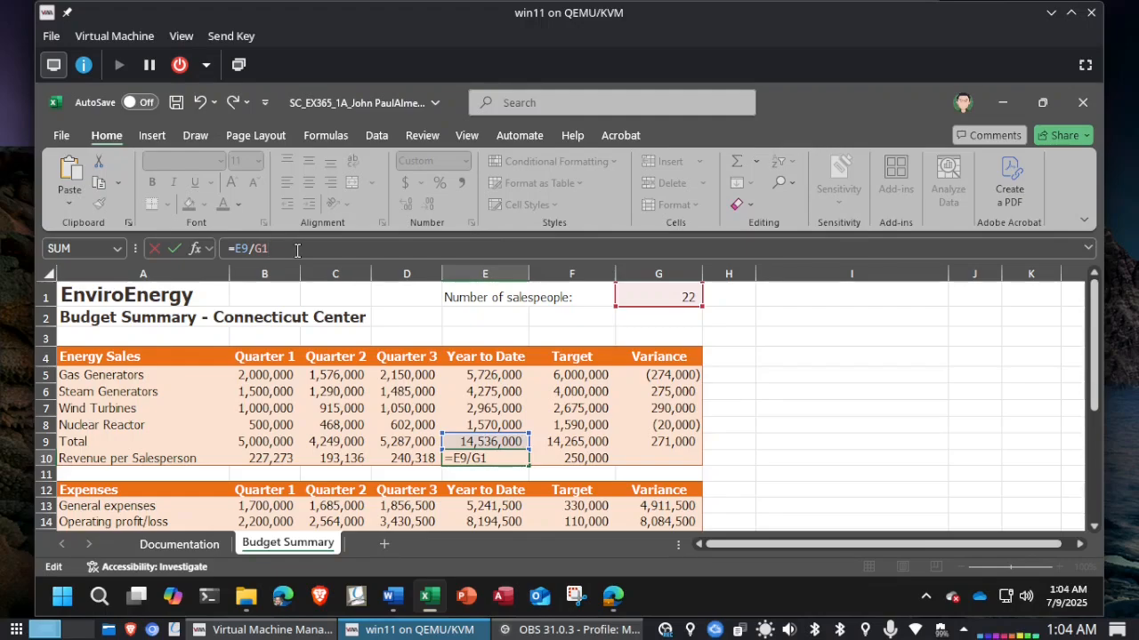
key(F4)
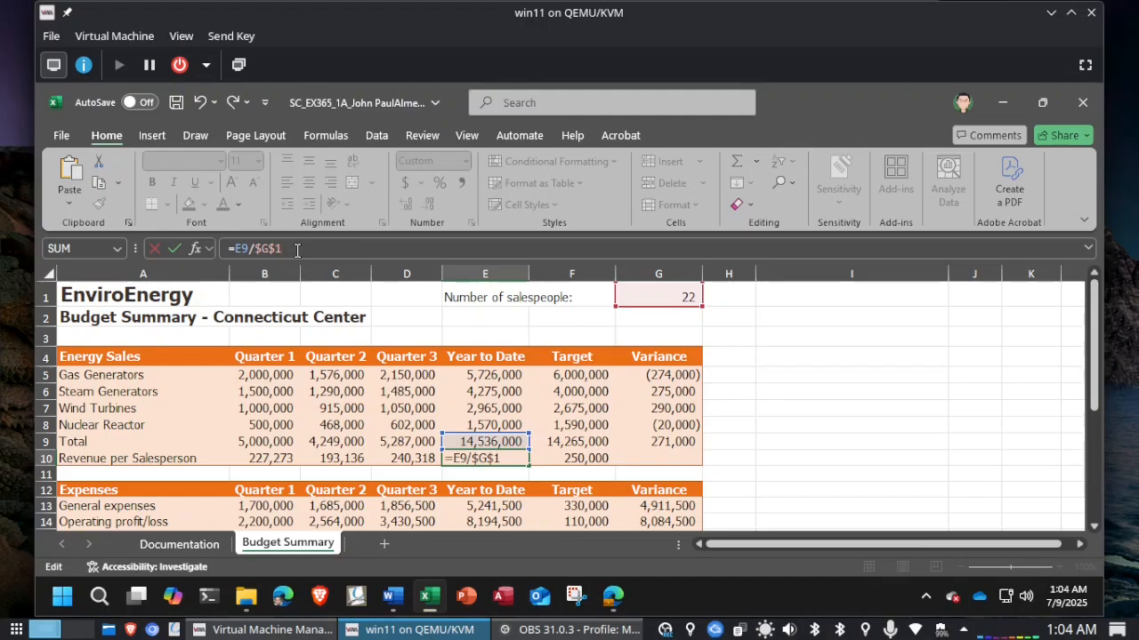
key(Return)
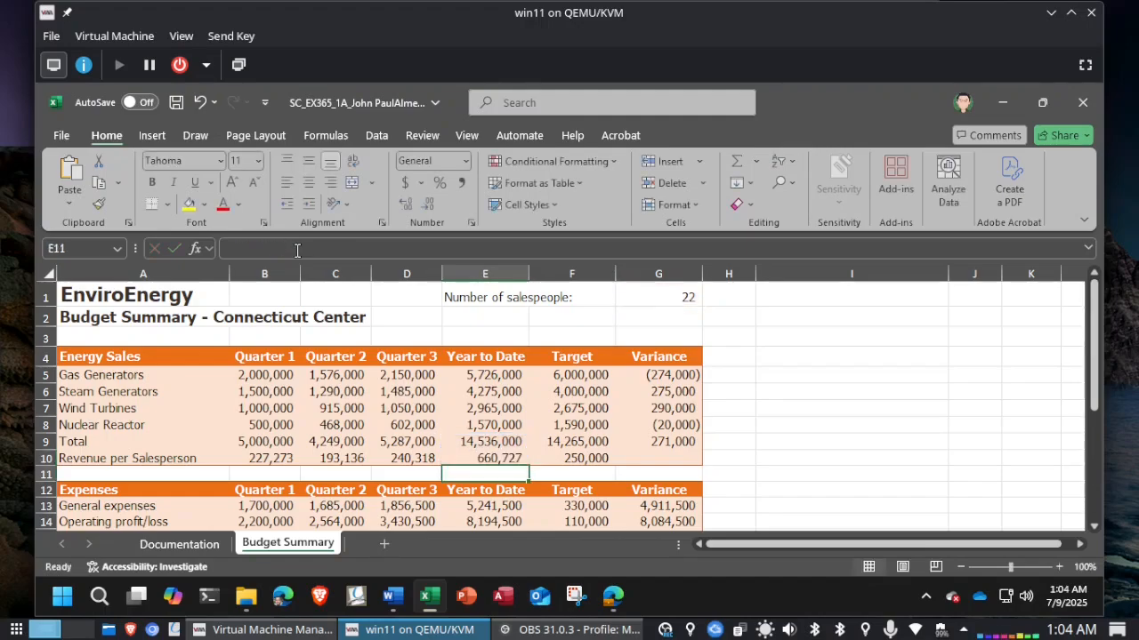
click(176, 102)
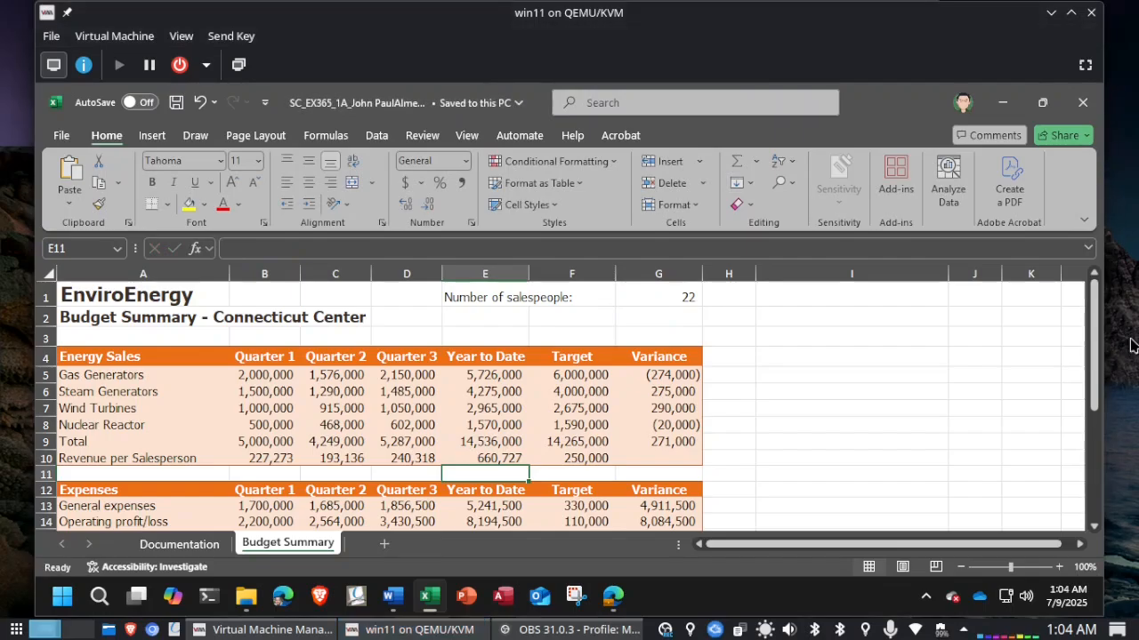
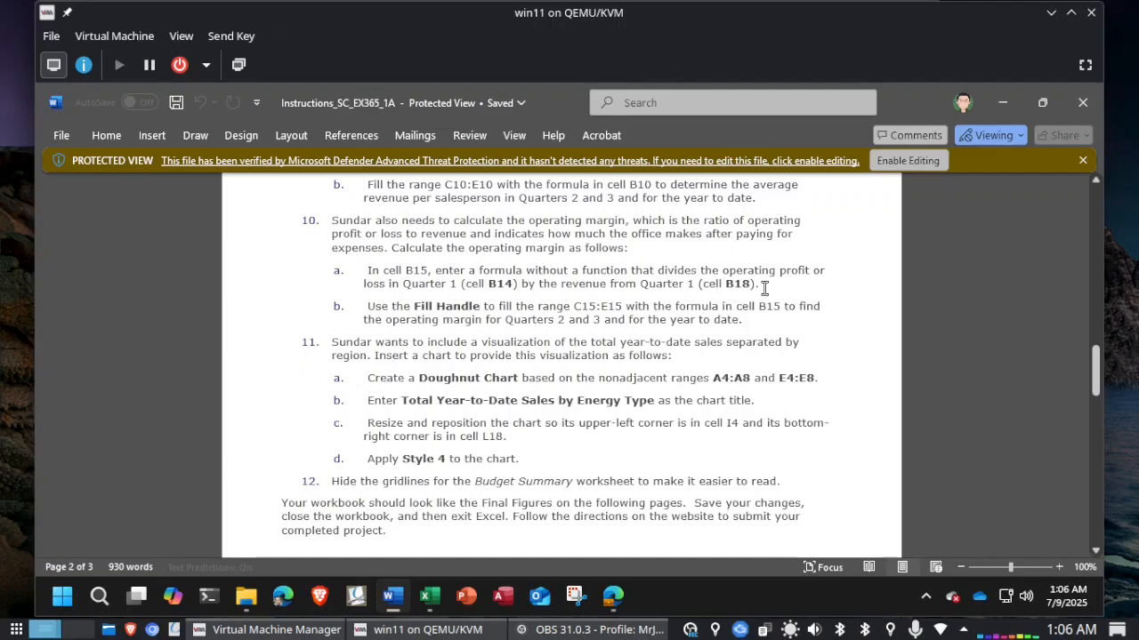
Step: Following instruction step 10a, enter the formula =B14/B18 in cell B15 for the Quarter 1 operating margin
key(alt+Tab)
click(842, 292)
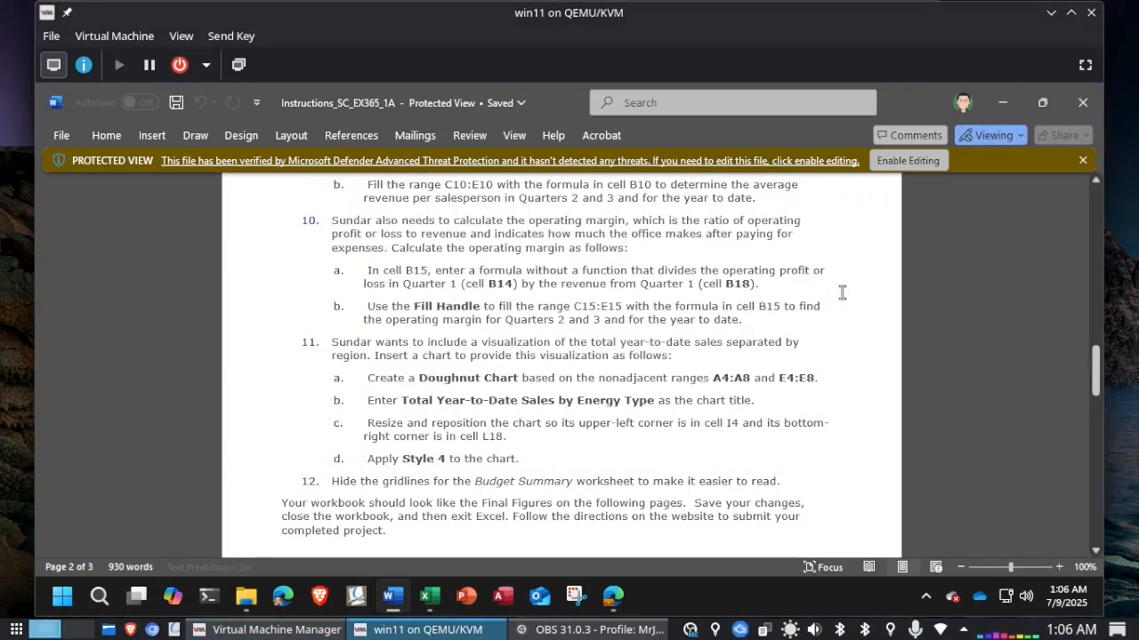
key(alt+Tab)
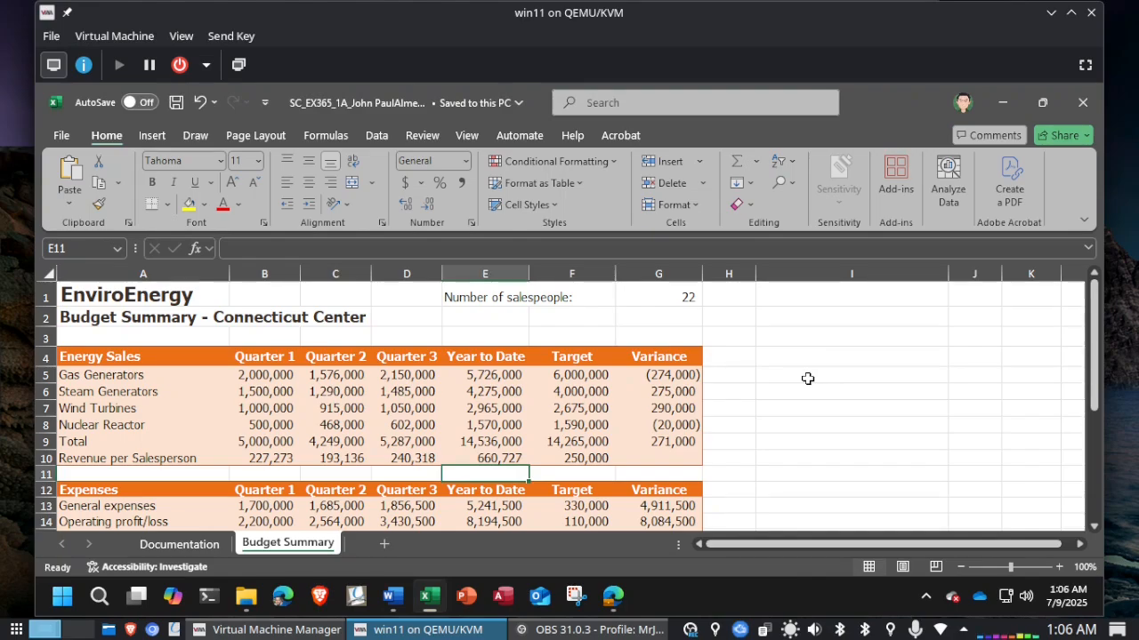
scroll(808, 379, down, 2)
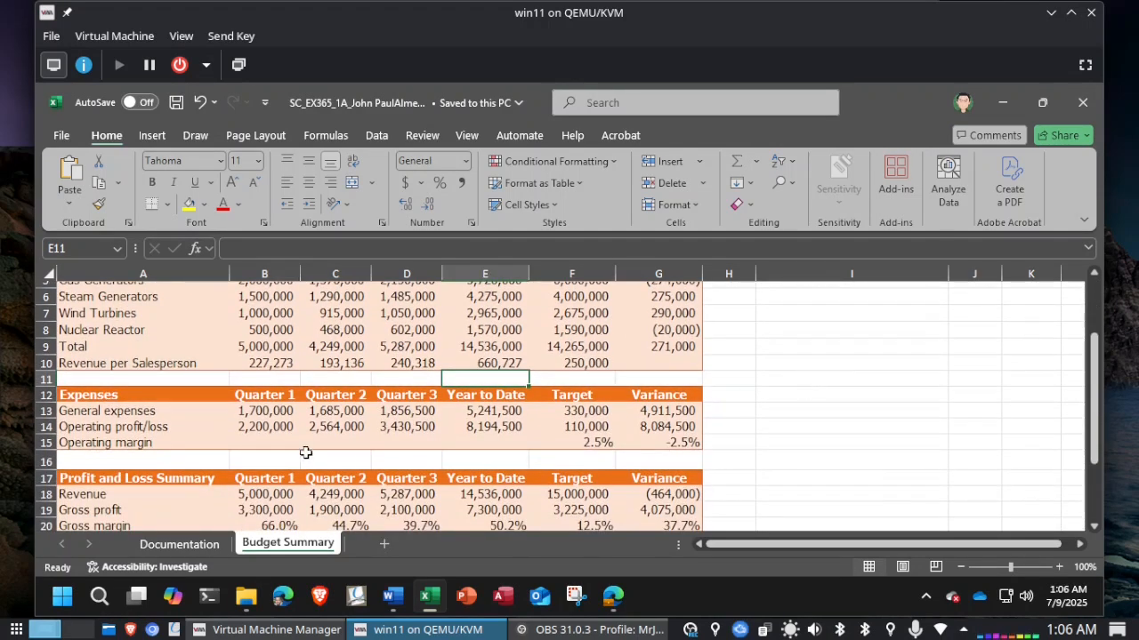
click(281, 444)
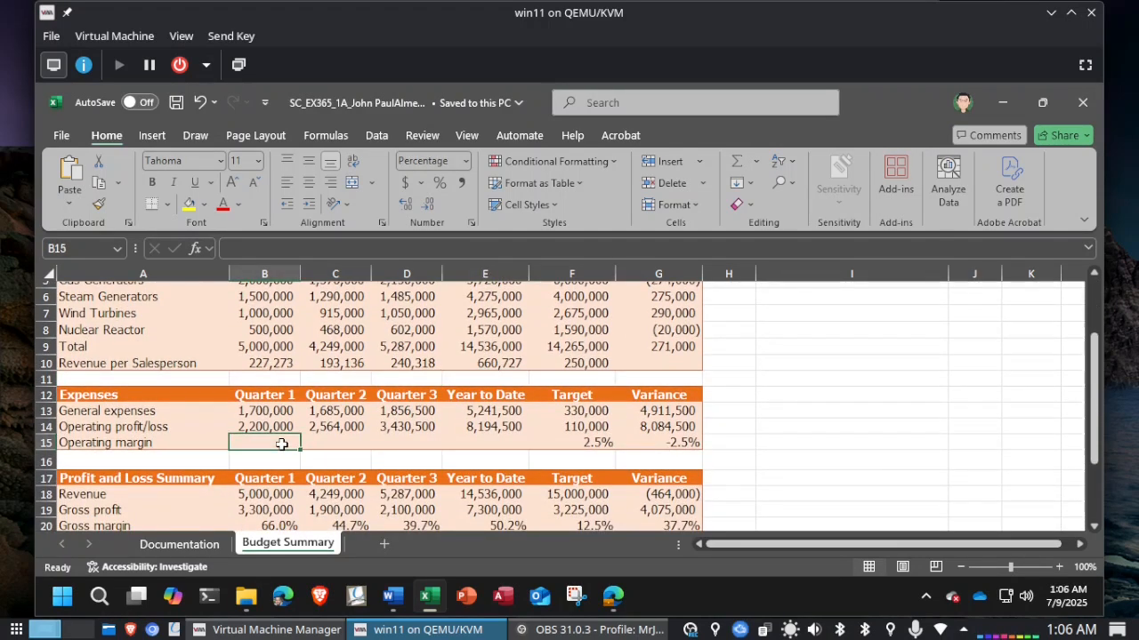
text(=)
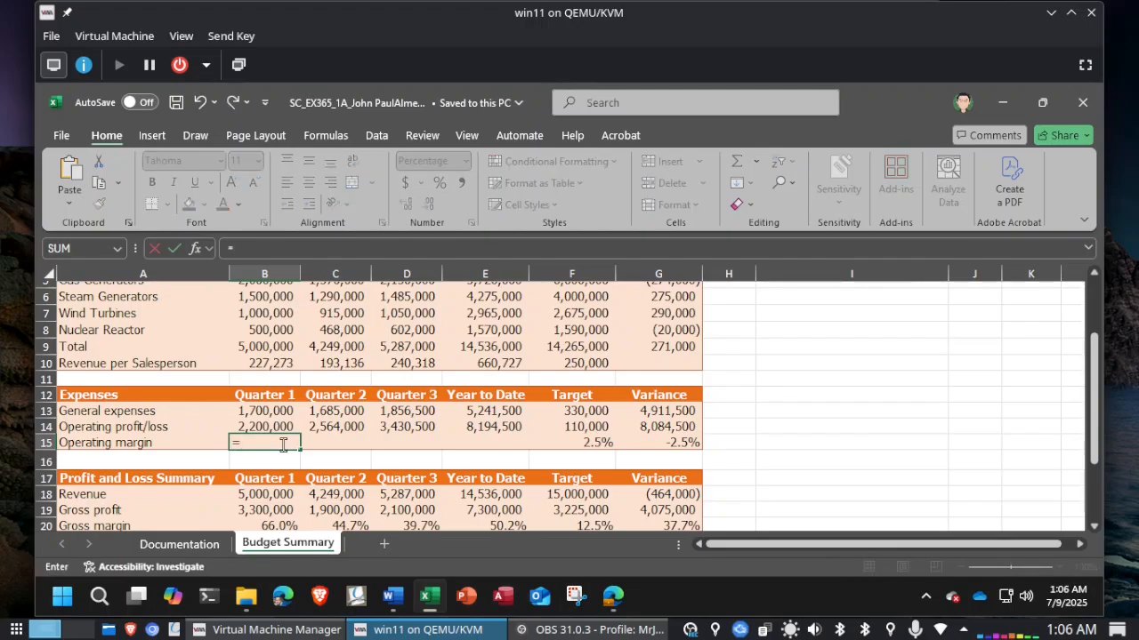
key(alt+Tab)
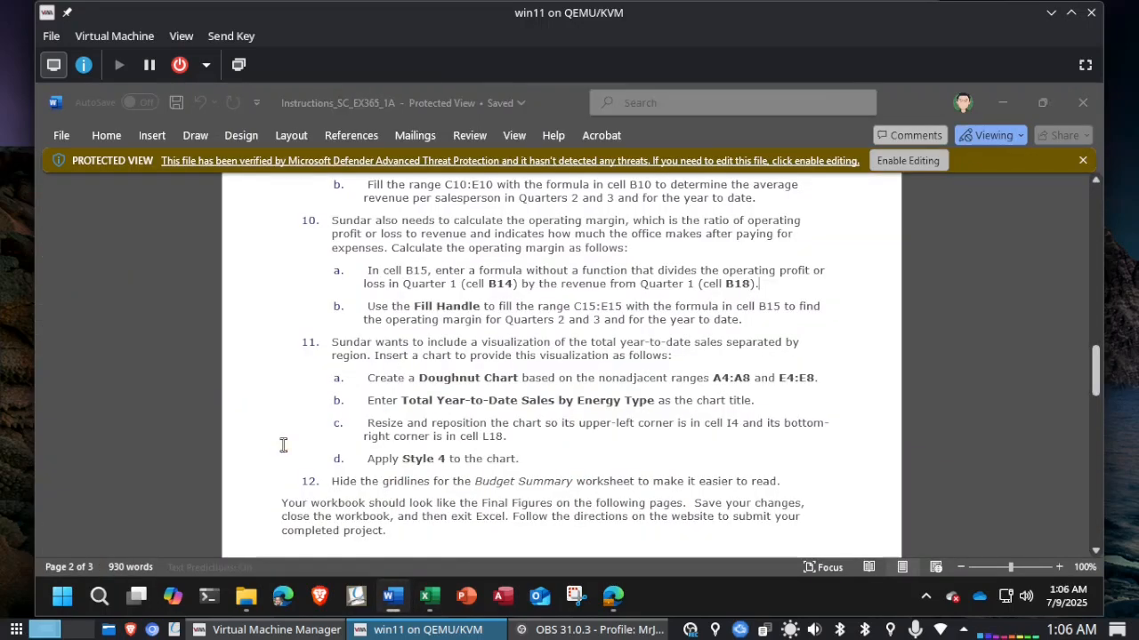
key(alt+Tab)
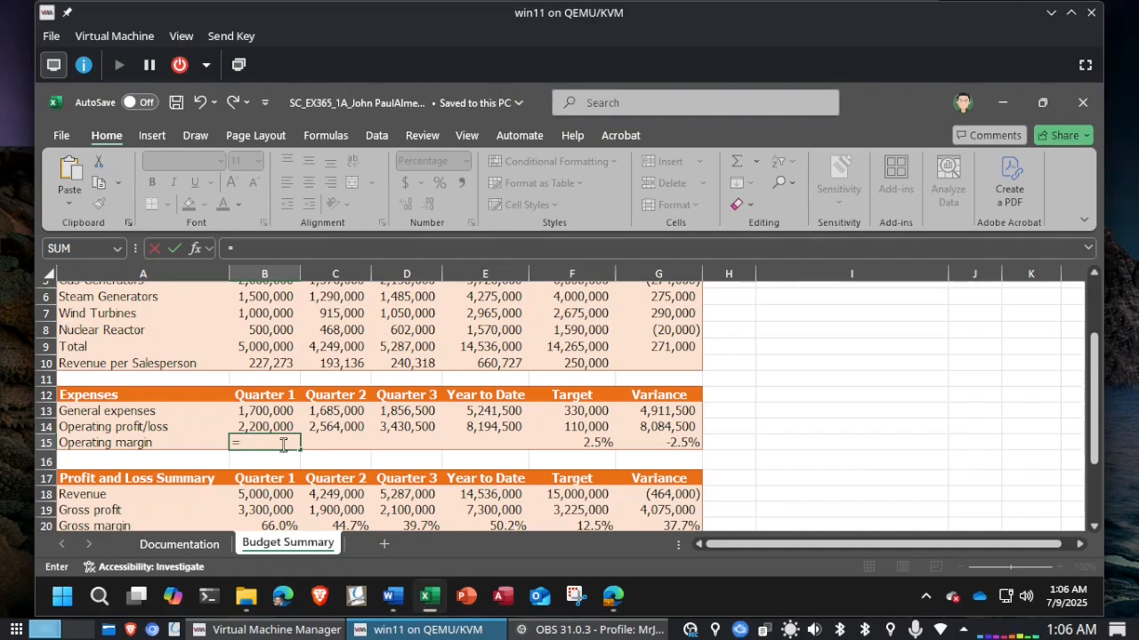
text(B14/)
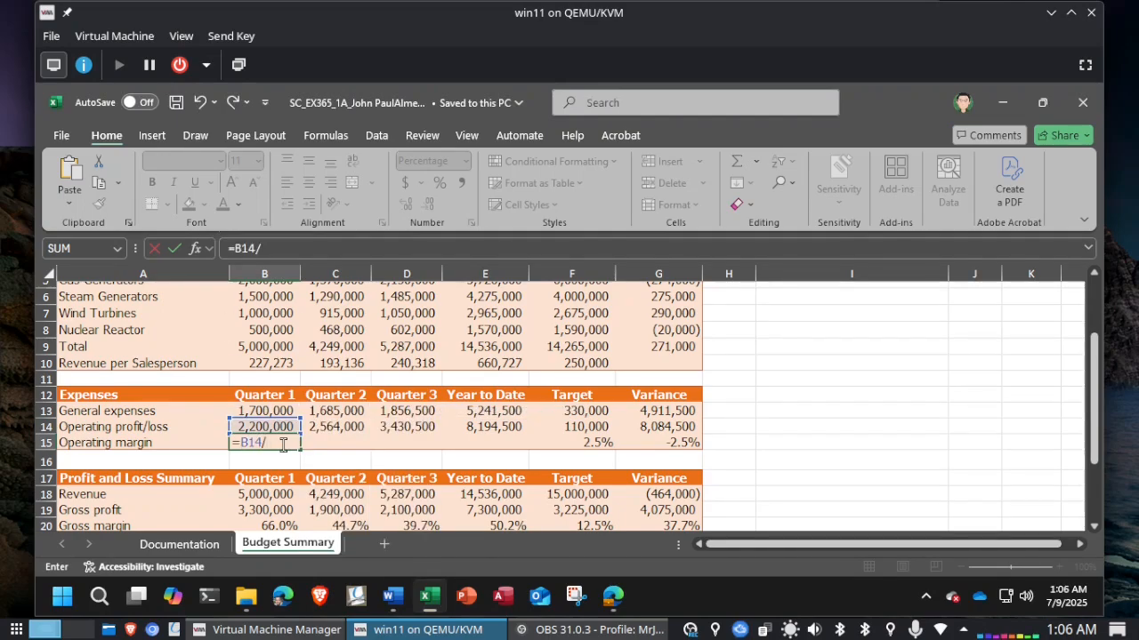
text(B18)
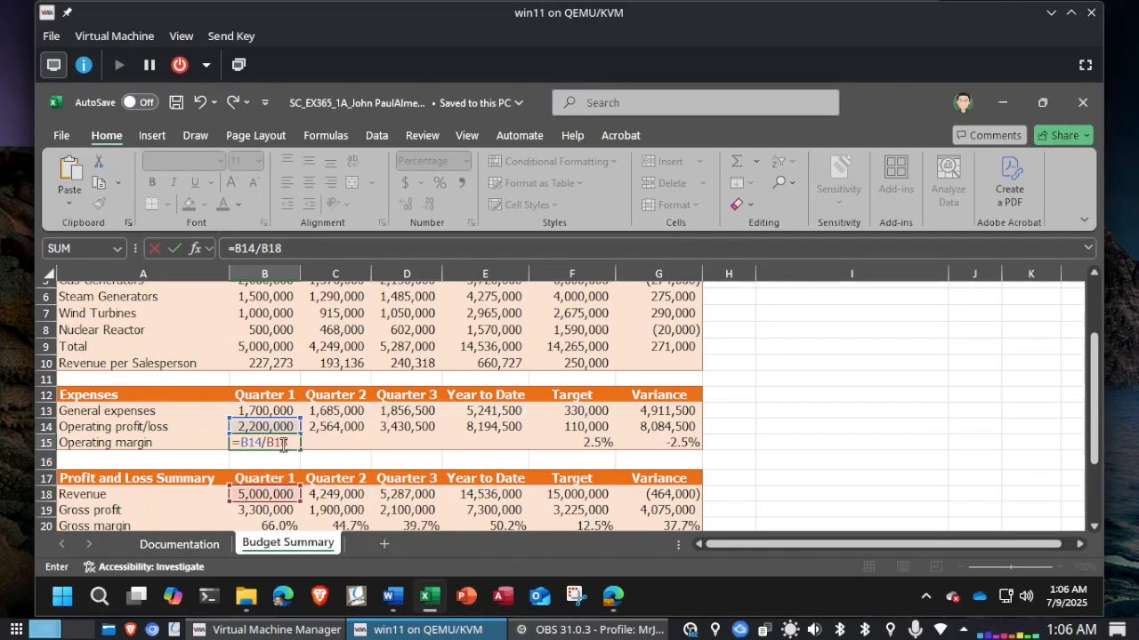
key(Return)
Step: Following instruction step 10b, fill the range C15:E15 with the operating margin formula from B15, undoing any extension into F15
click(281, 444)
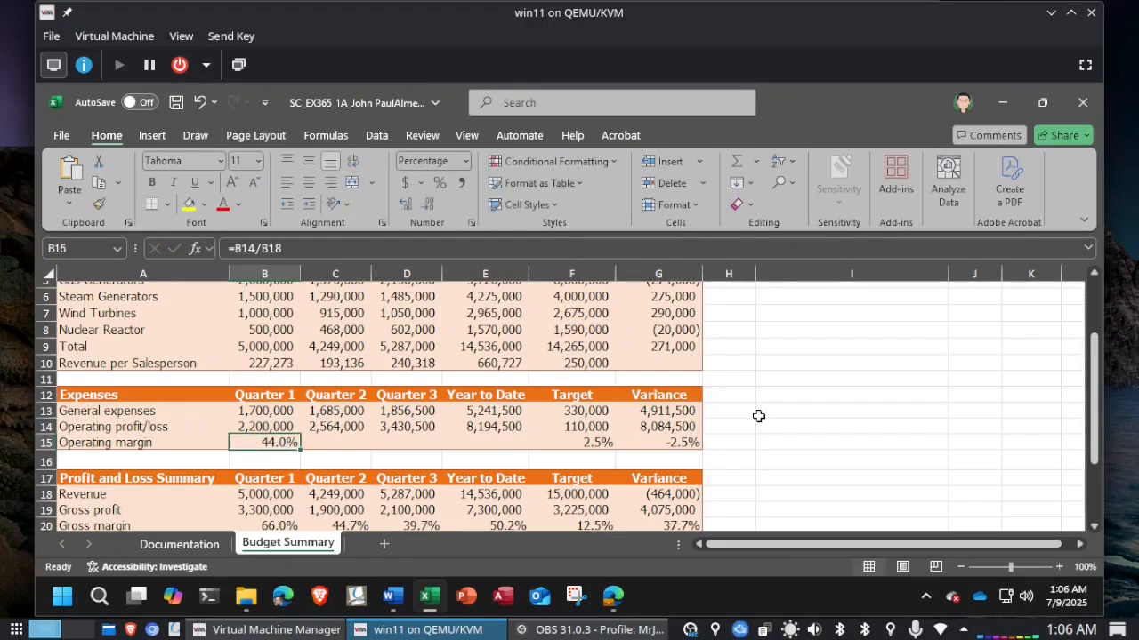
key(alt+Tab)
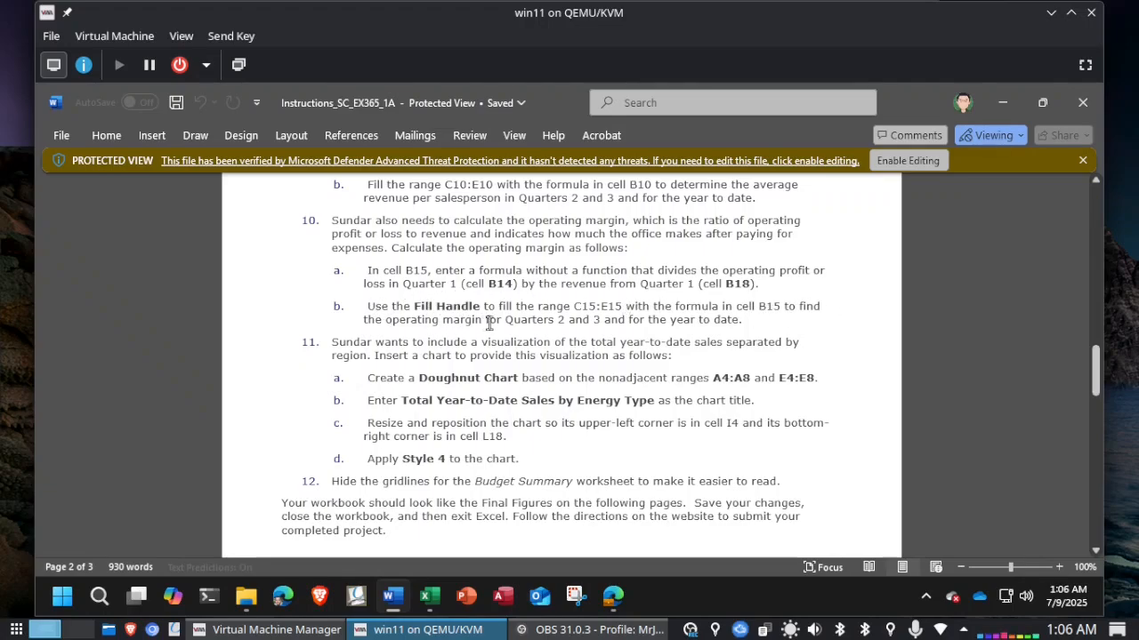
key(alt+Tab)
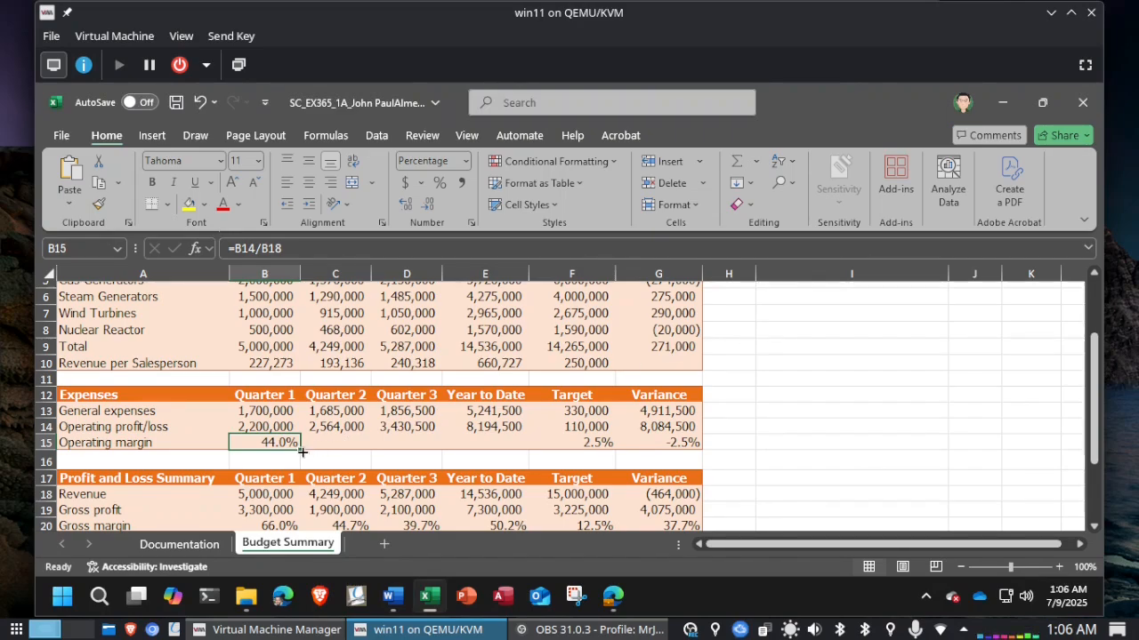
drag(301, 451, 518, 463)
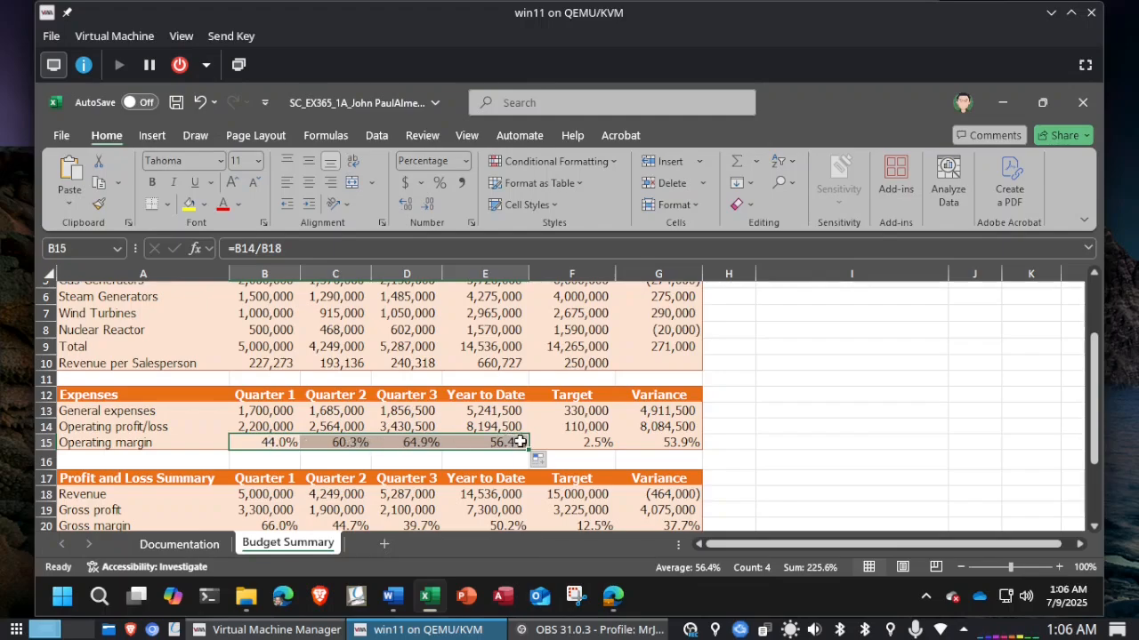
key(ctrl+z)
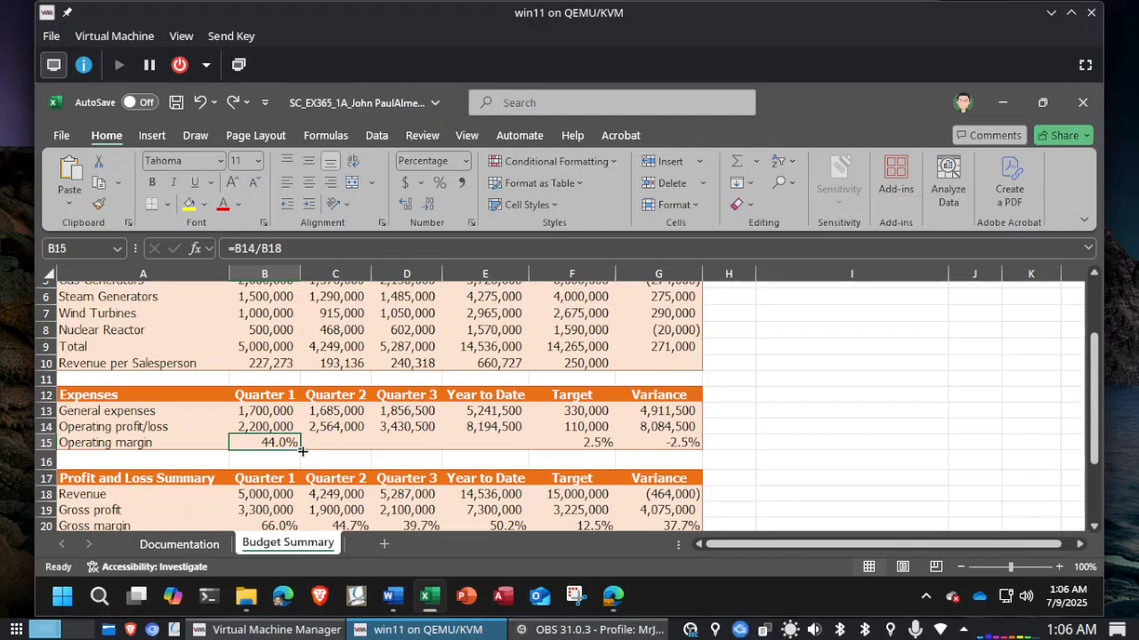
drag(302, 451, 517, 455)
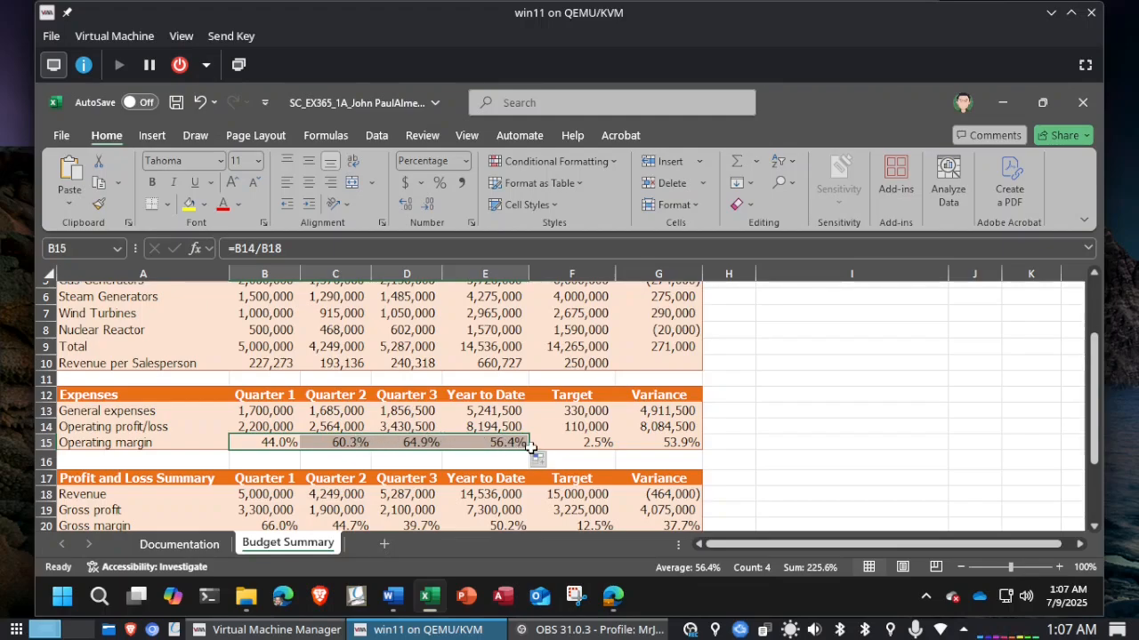
drag(528, 450, 603, 454)
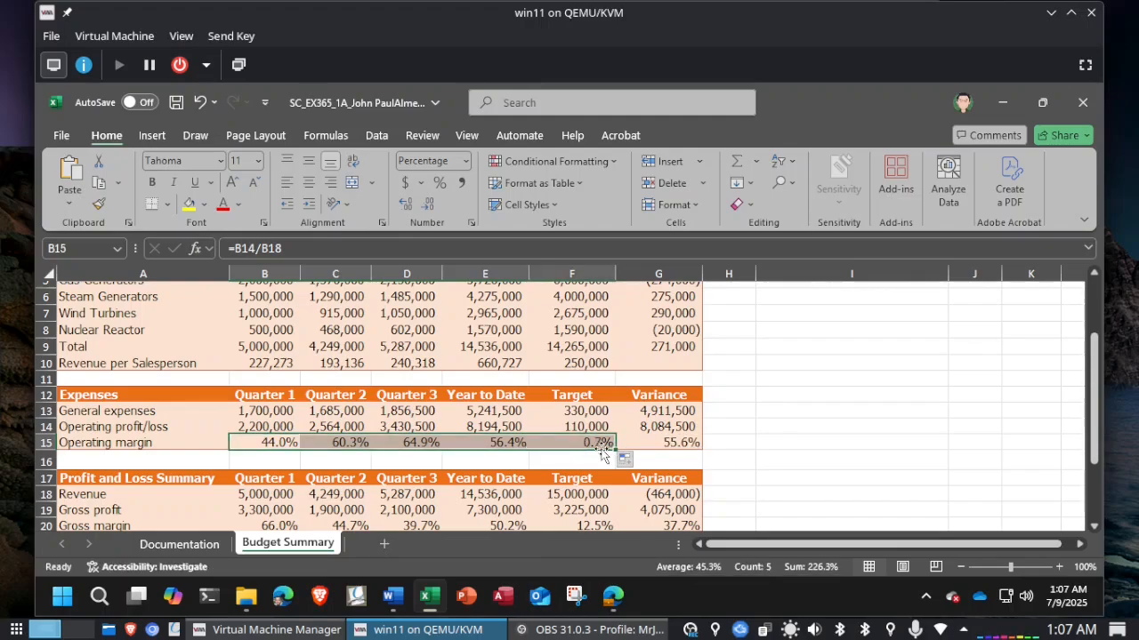
key(ctrl+z)
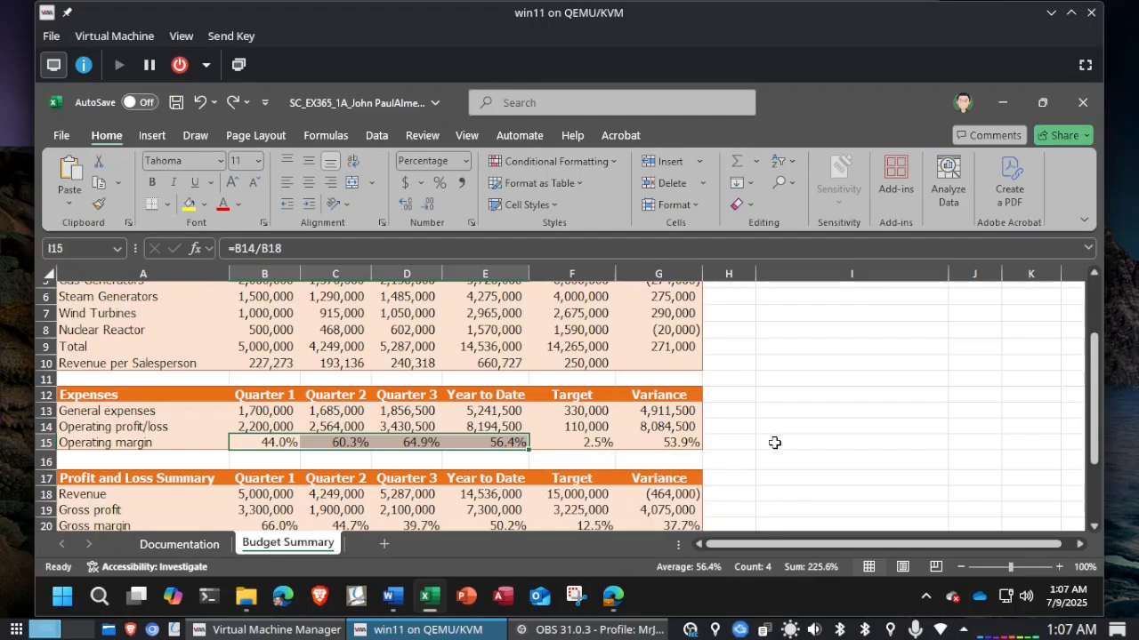
click(775, 443)
Step: Following instruction step 11a, select the nonadjacent ranges A4:A8 and E4:E8 as the chart data
key(alt+Tab)
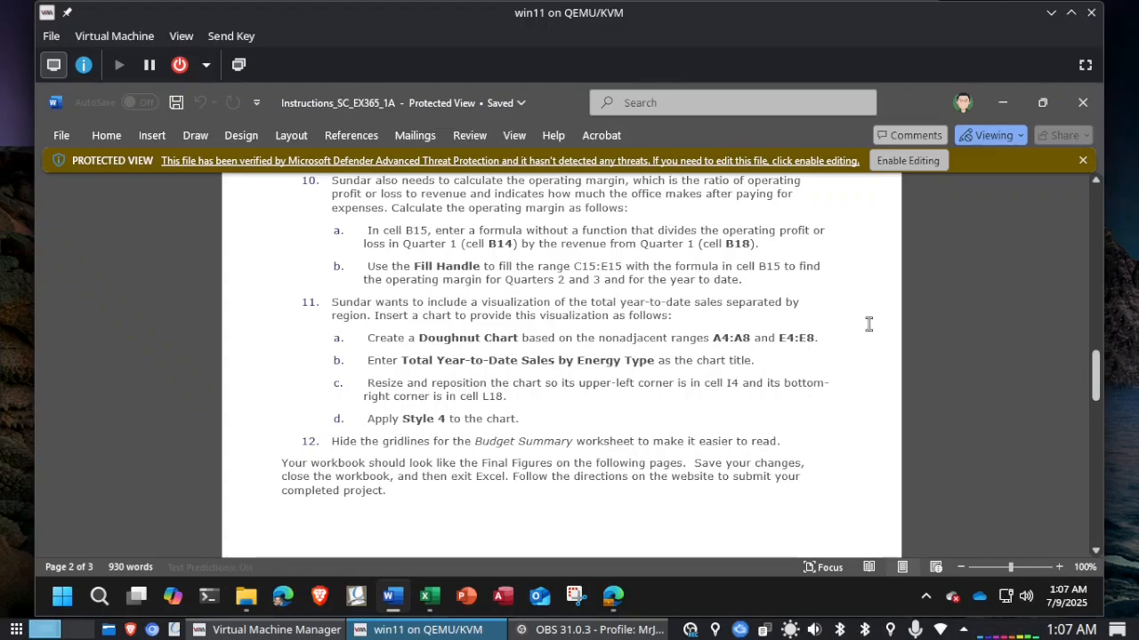
key(alt+Tab)
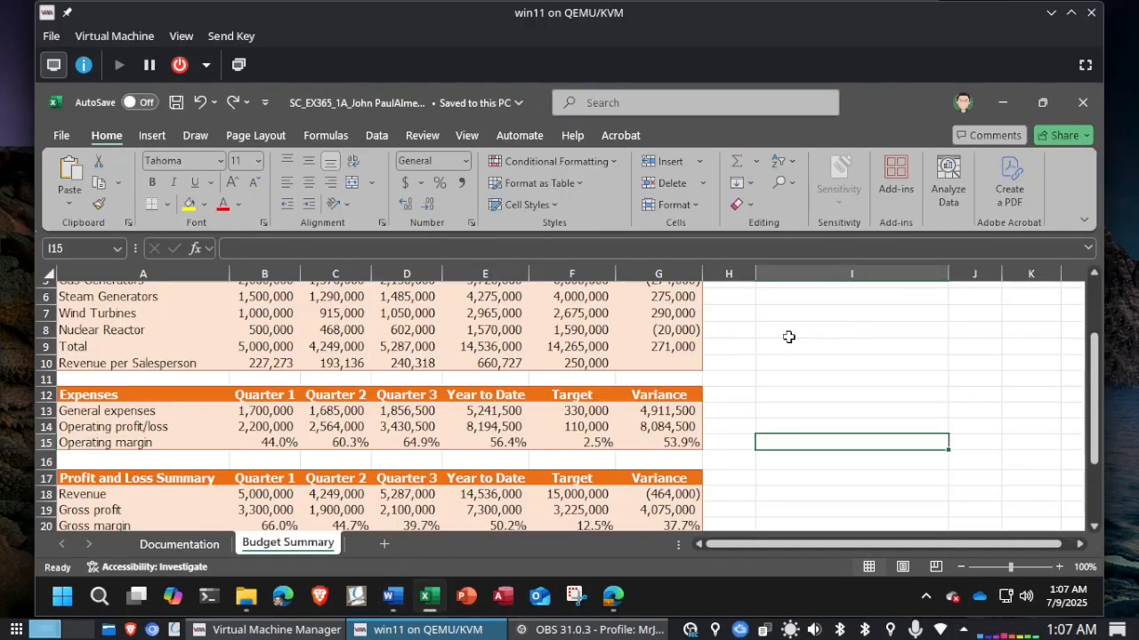
scroll(750, 339, up, 2)
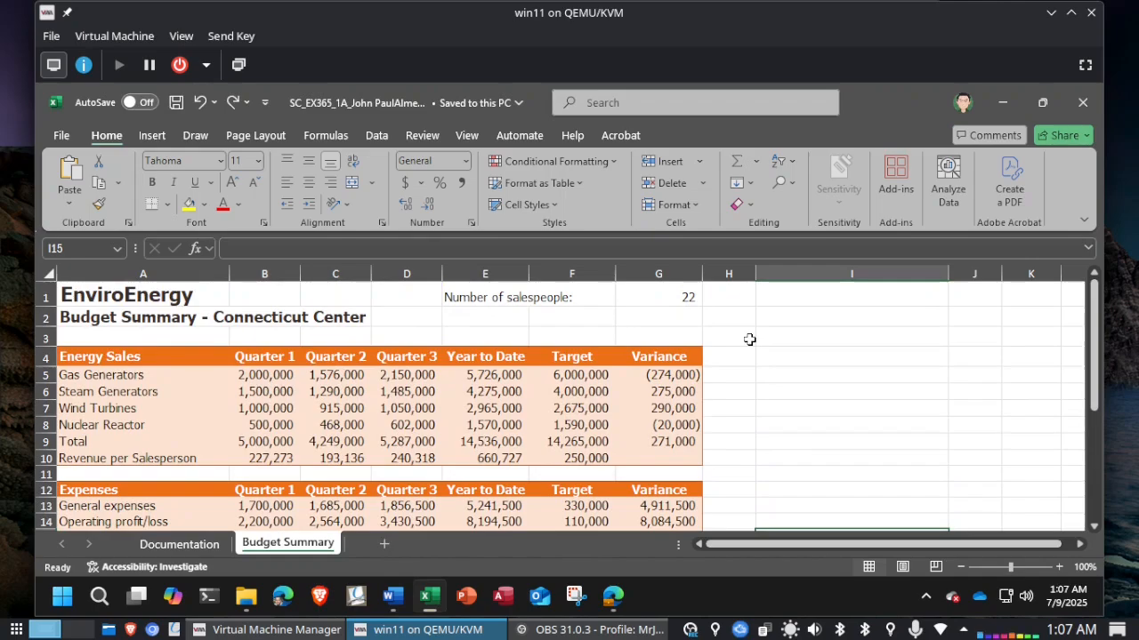
scroll(750, 339, down, 1)
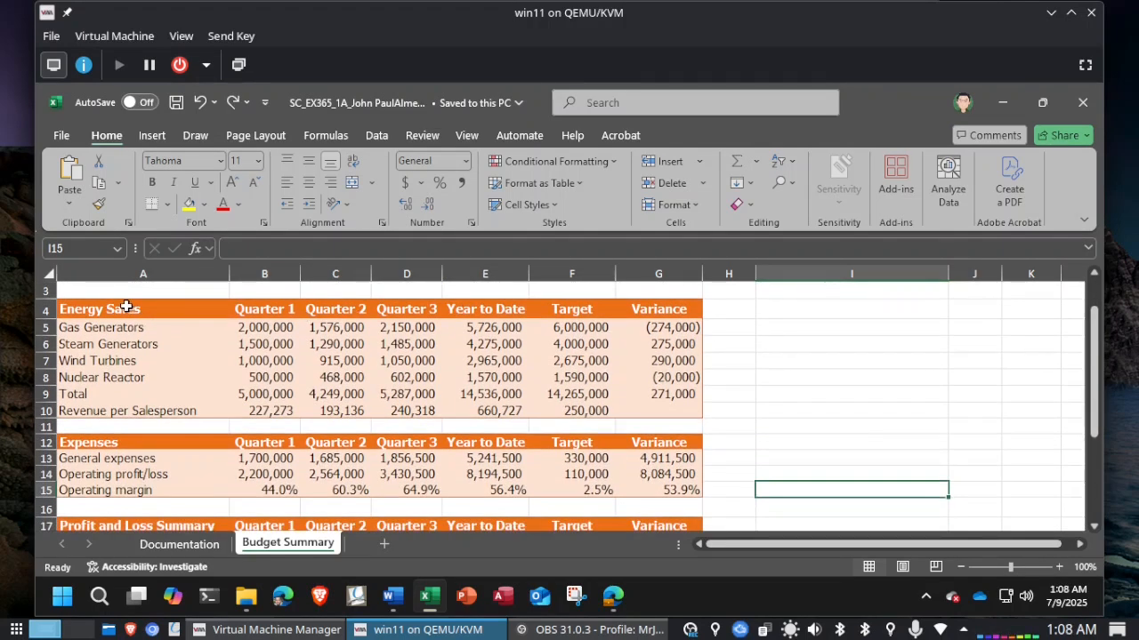
click(122, 309)
mouse_move(122, 308)
mouse_down()
mouse_move(107, 326)
mouse_move(109, 374)
mouse_up()
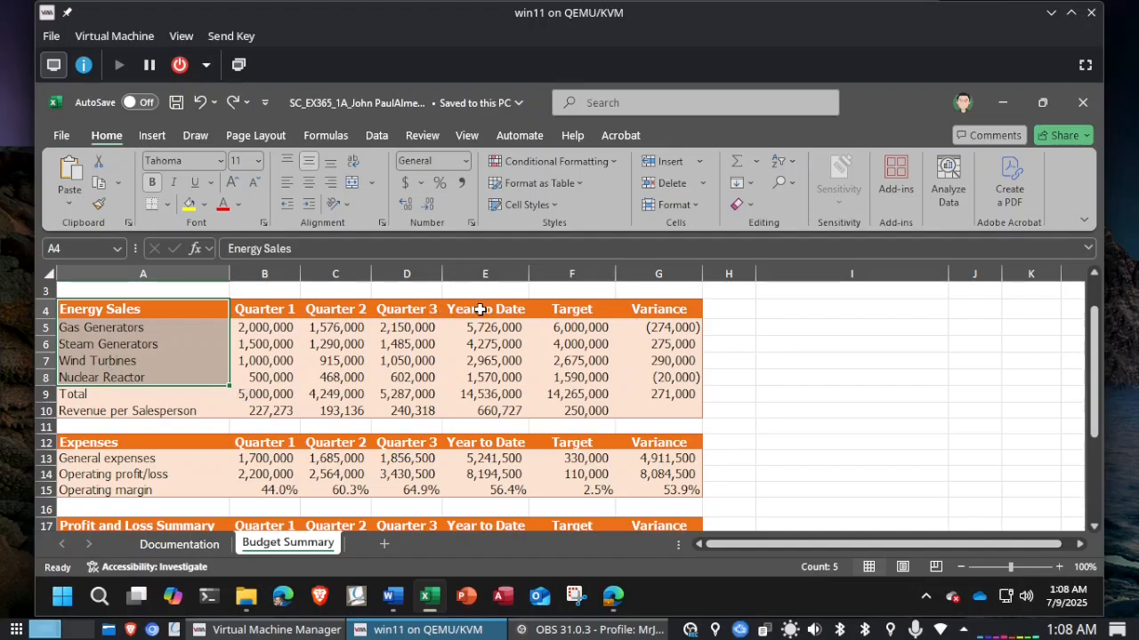
drag(480, 309, 478, 372)
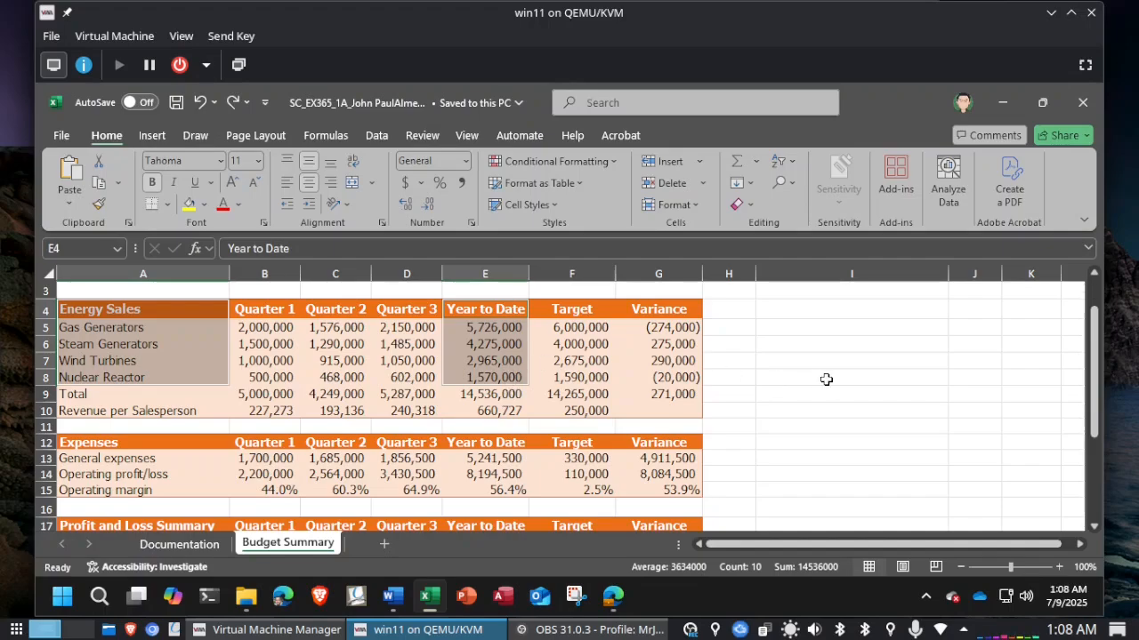
key(alt+Tab)
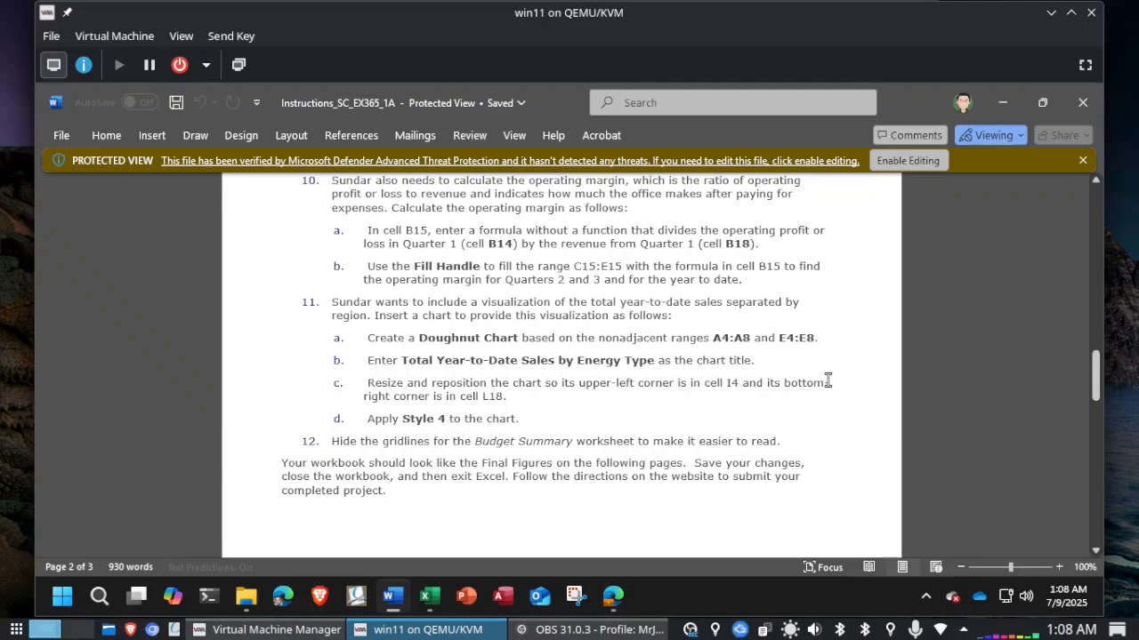
key(alt+Tab)
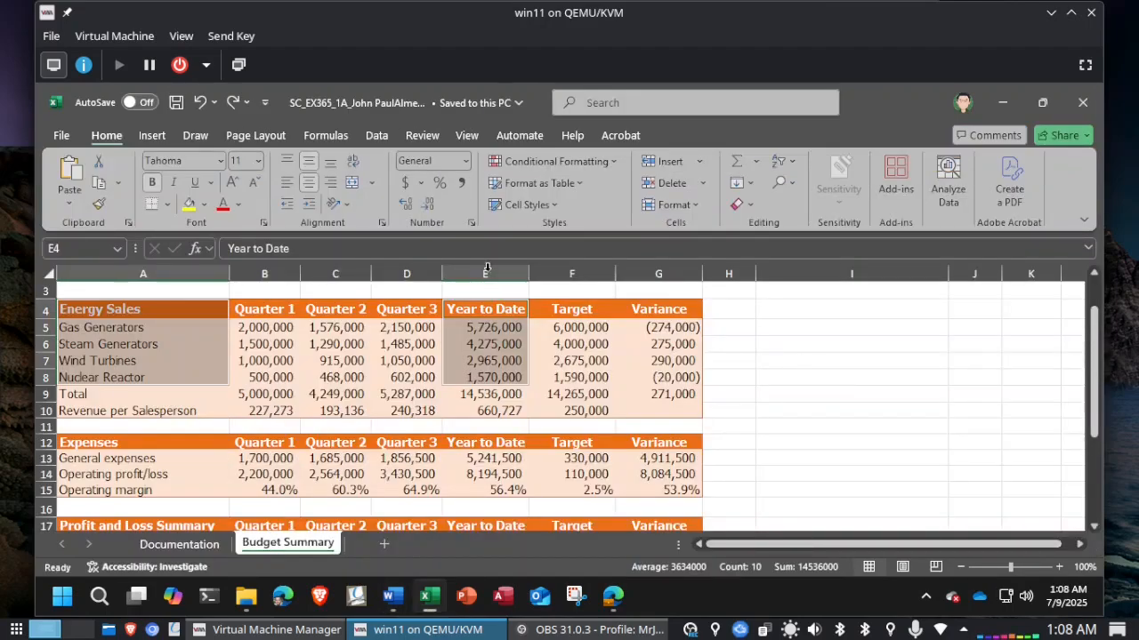
Step: Try a Doughnut chart based on the selected ranges A4:A8 and E4:E8, and delete it
click(150, 138)
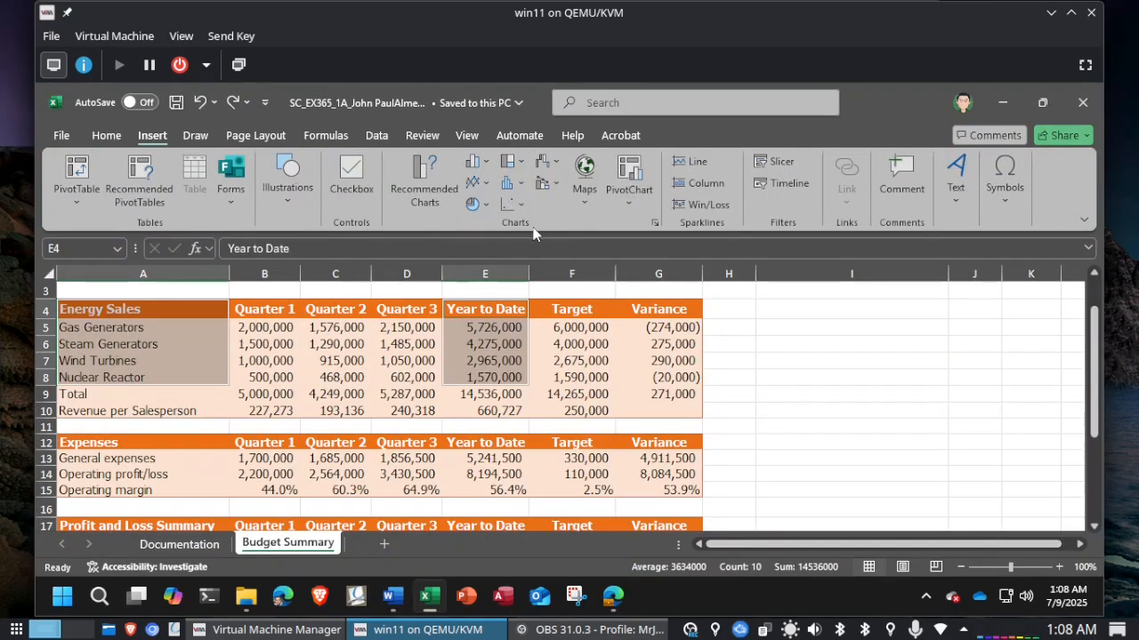
click(476, 206)
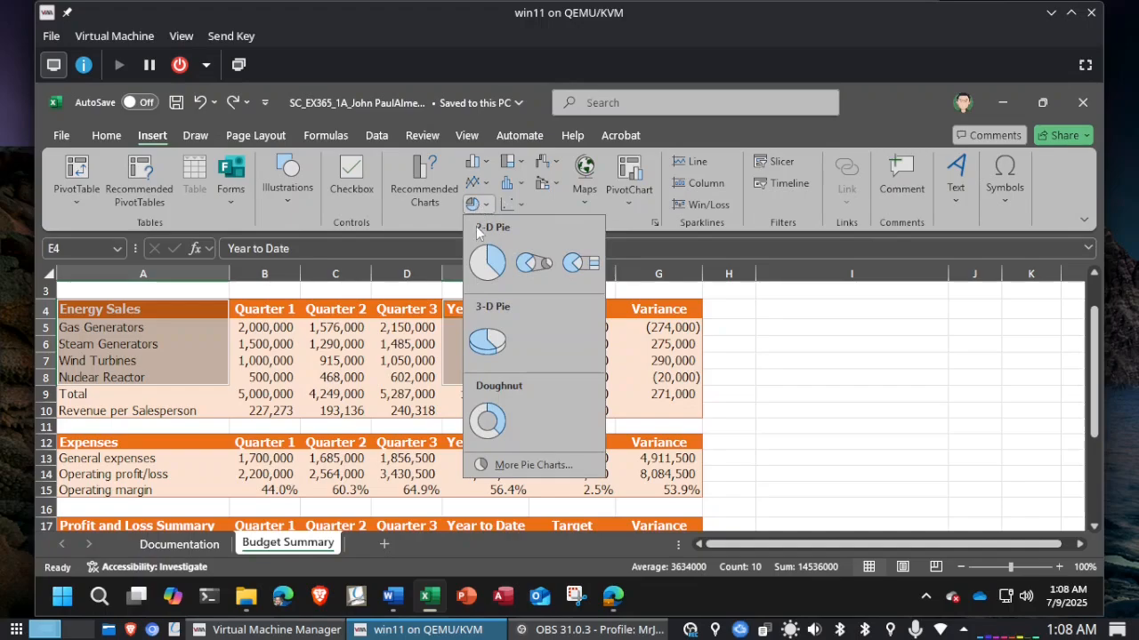
click(487, 420)
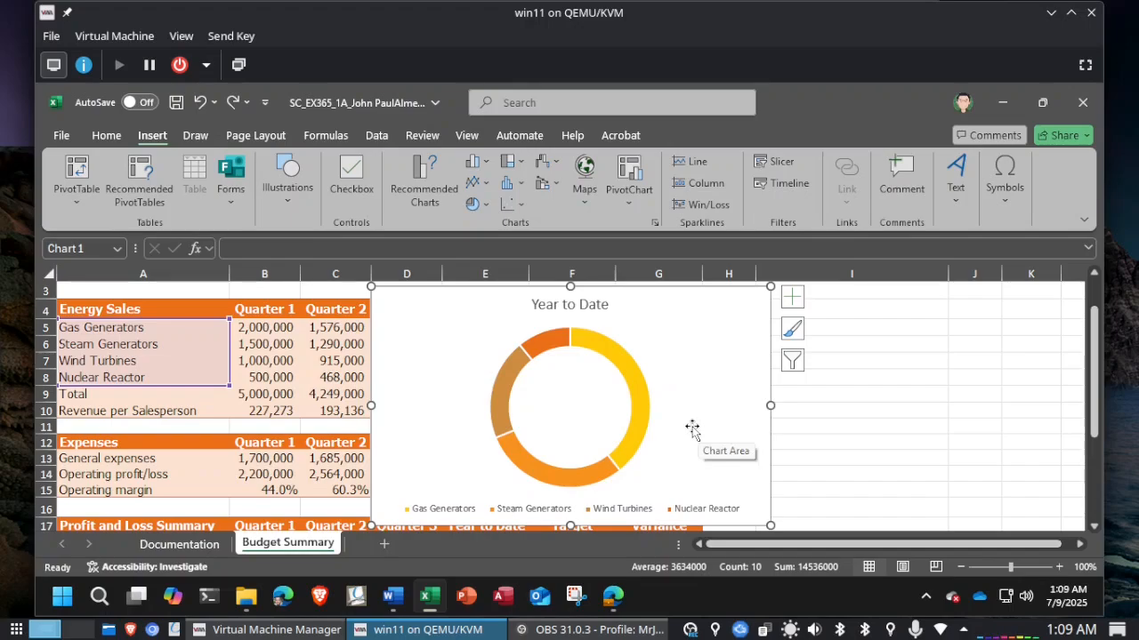
key(Delete)
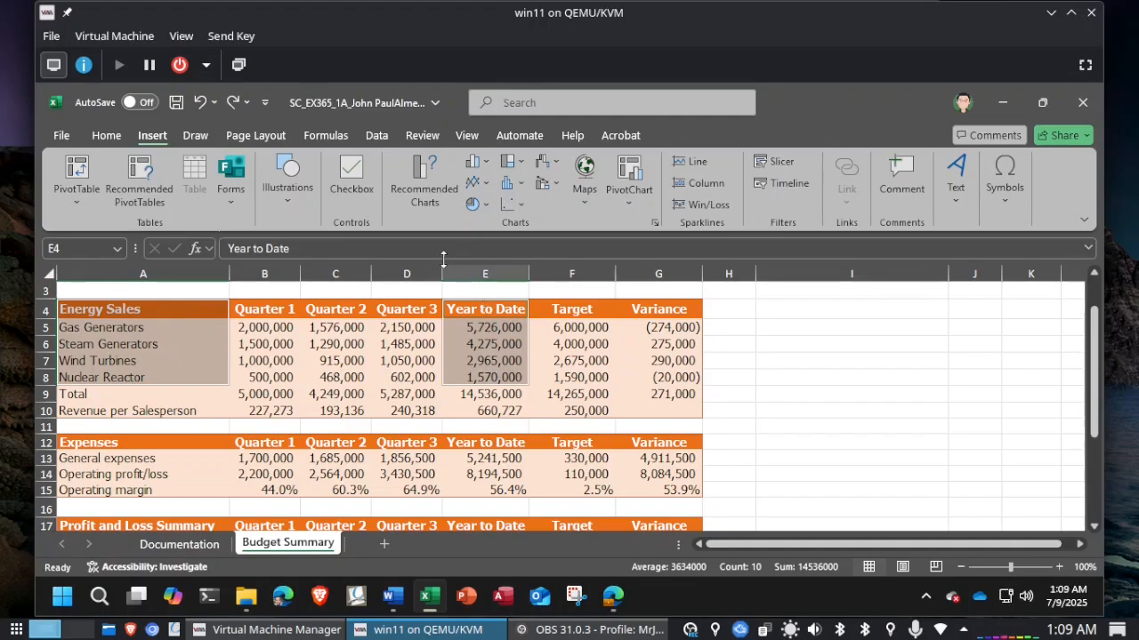
Step: Following instruction step 11a, insert a Doughnut chart based on the selected ranges A4:A8 and E4:E8
click(486, 206)
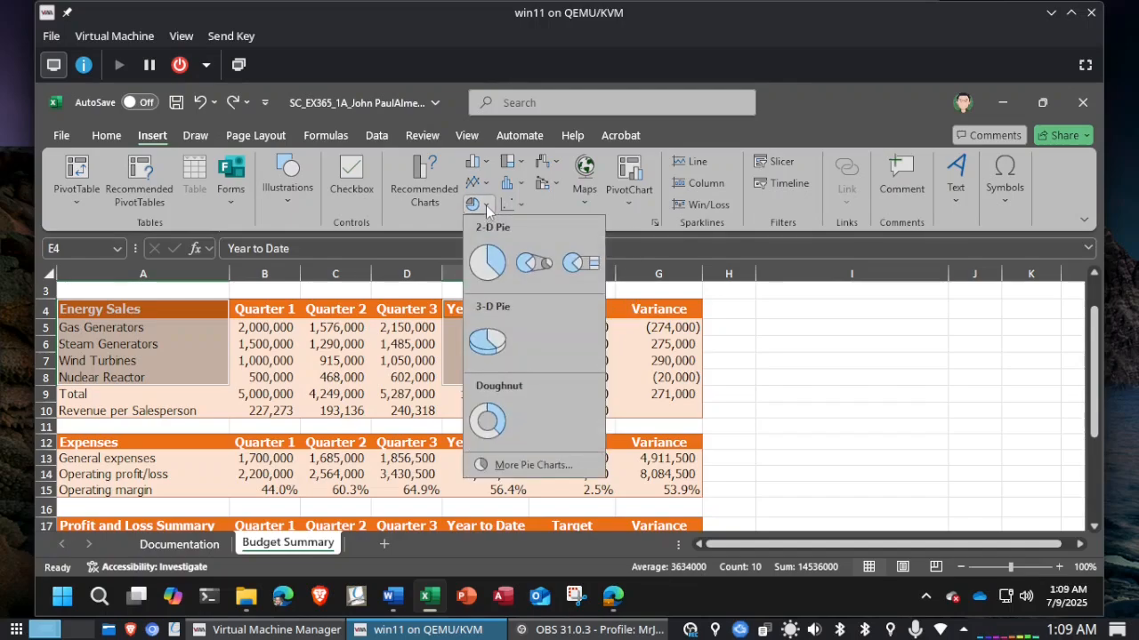
click(487, 421)
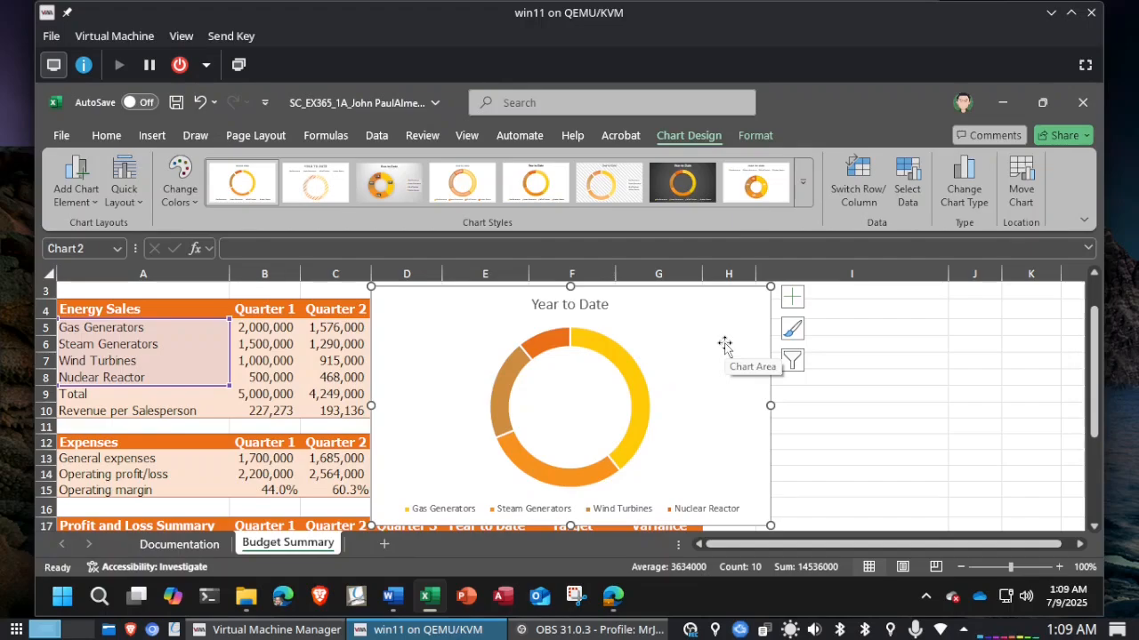
Step: Following instruction step 11b, replace the doughnut chart's title with "Total Year-to-Date Sales by Energy Type"
key(alt+Tab)
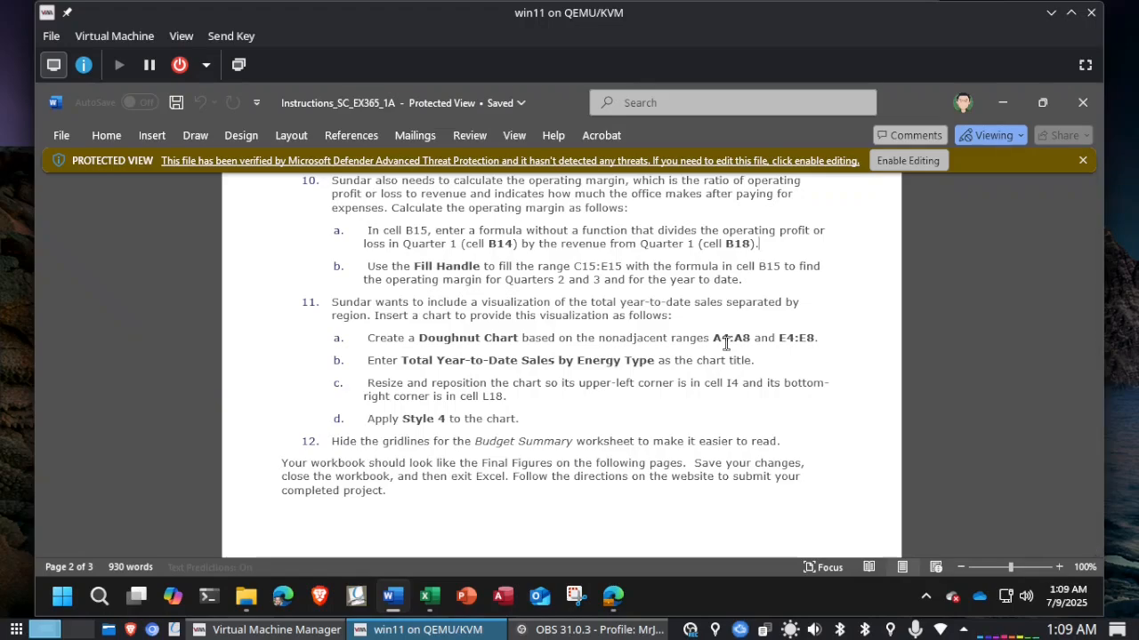
key(alt+Tab)
click(581, 299)
double_click(587, 304)
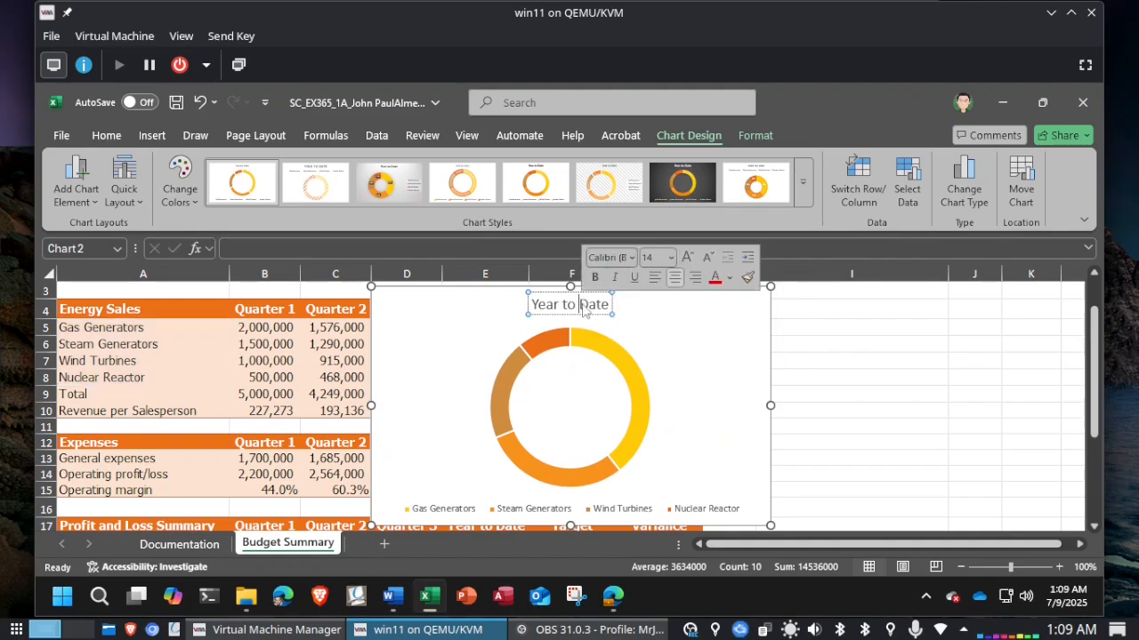
triple_click(582, 305)
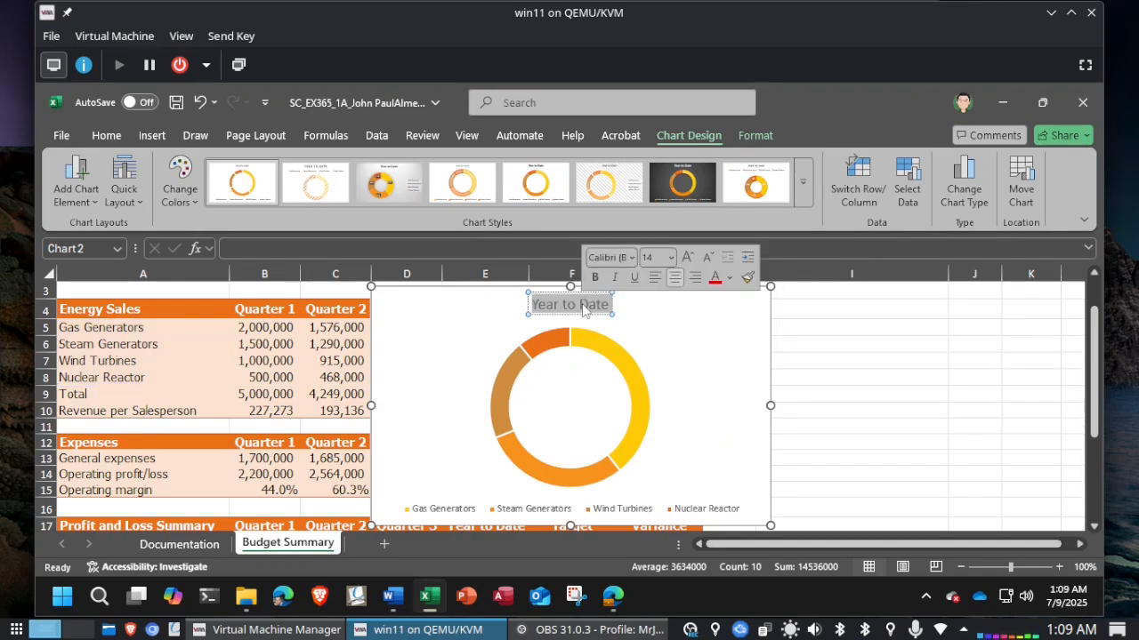
key(alt+Tab)
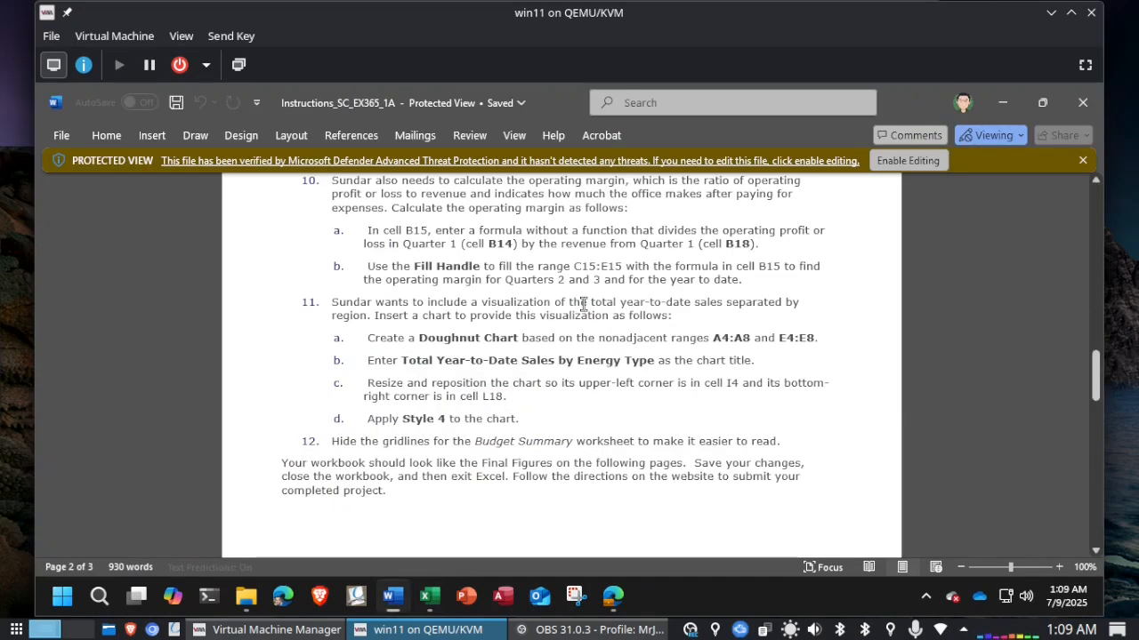
key(alt+Tab)
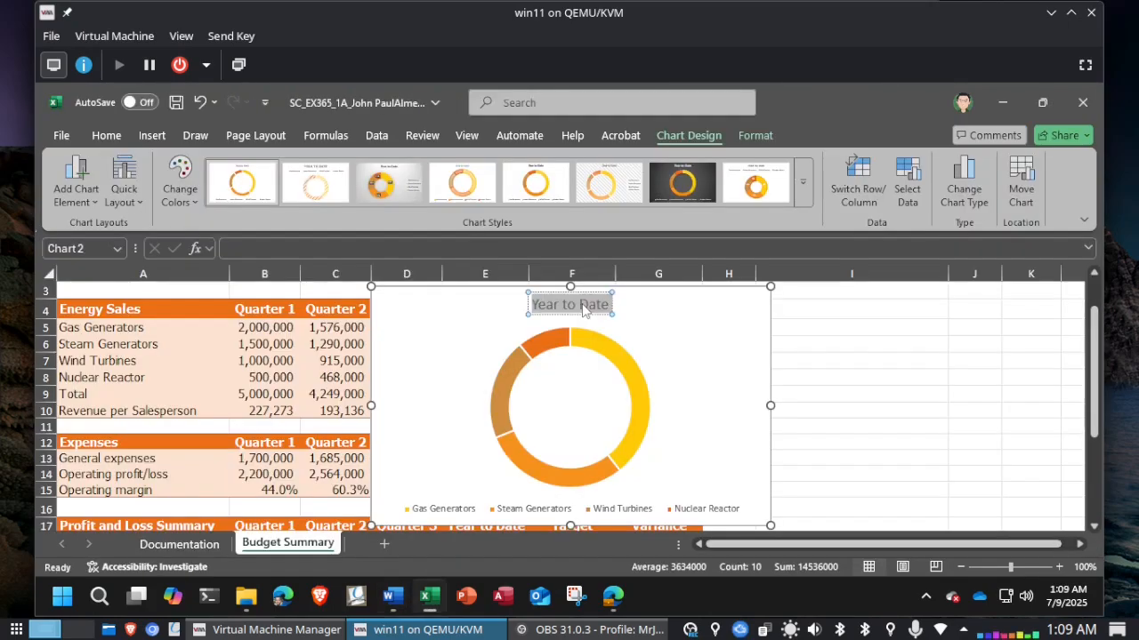
text(Total Yea)
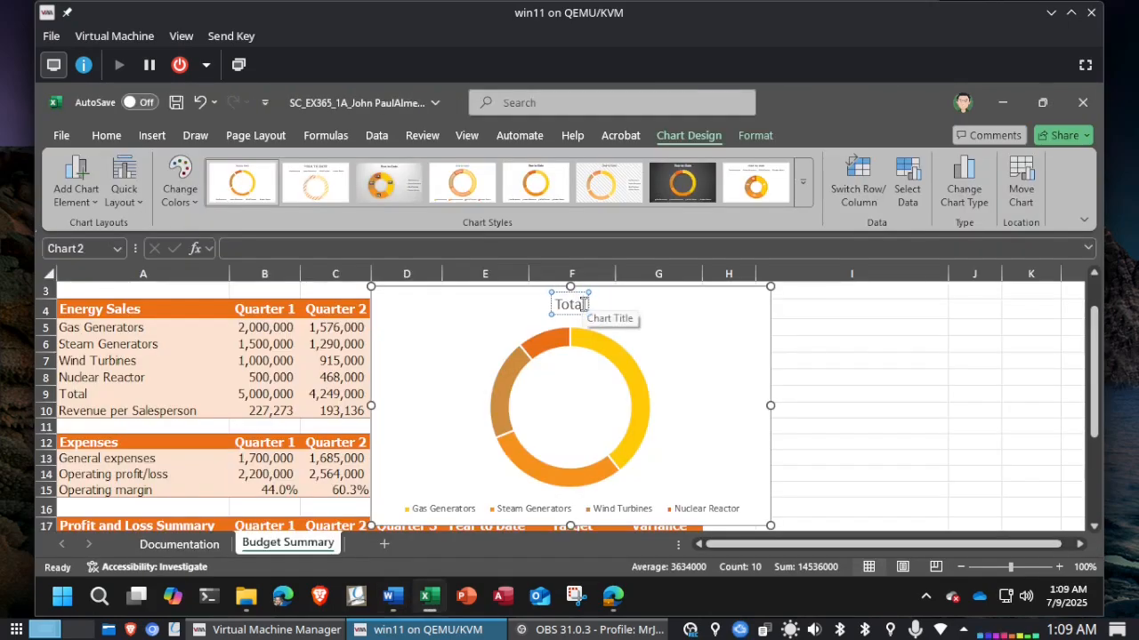
key(alt+Tab)
key(alt+Tab)
text(r To-Dat)
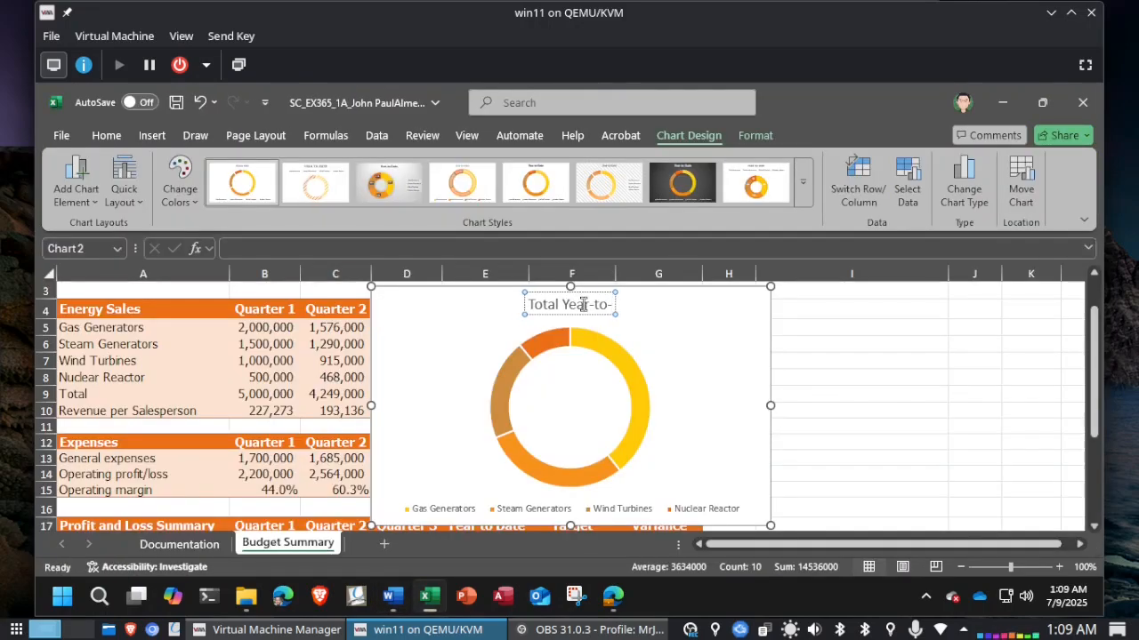
text(e Sales)
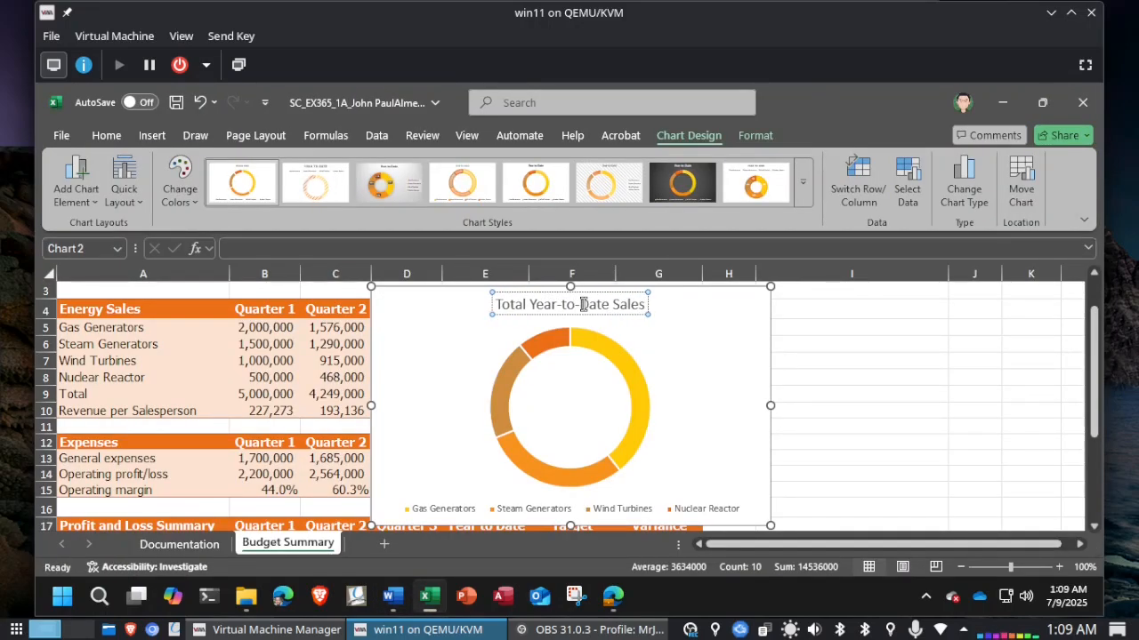
key(alt+Tab)
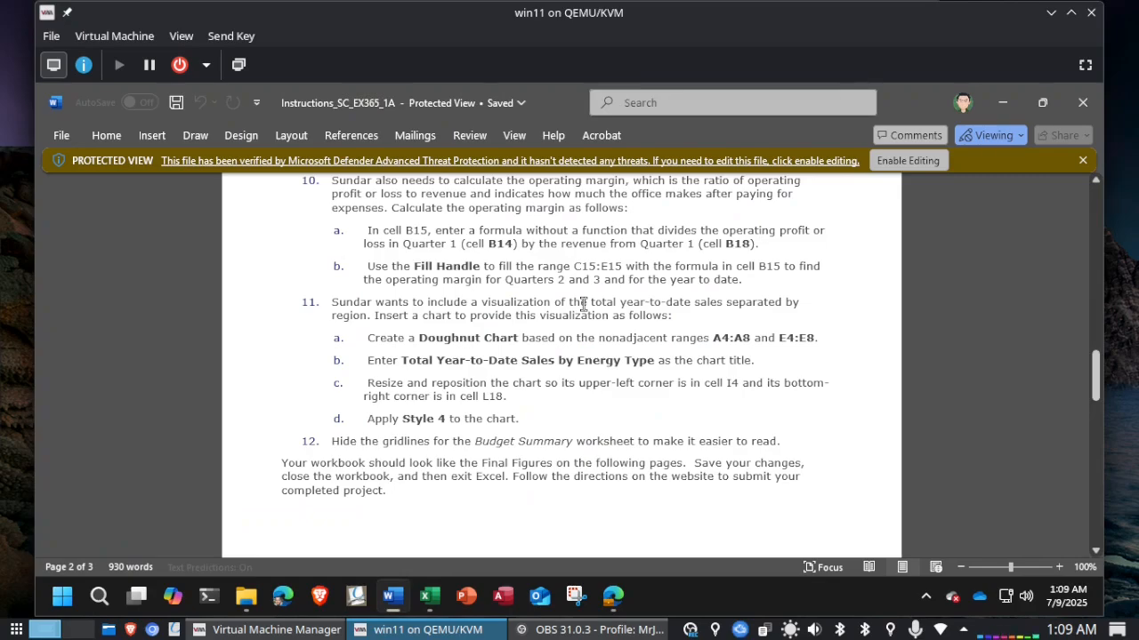
key(alt+Tab)
text(by Energy Type)
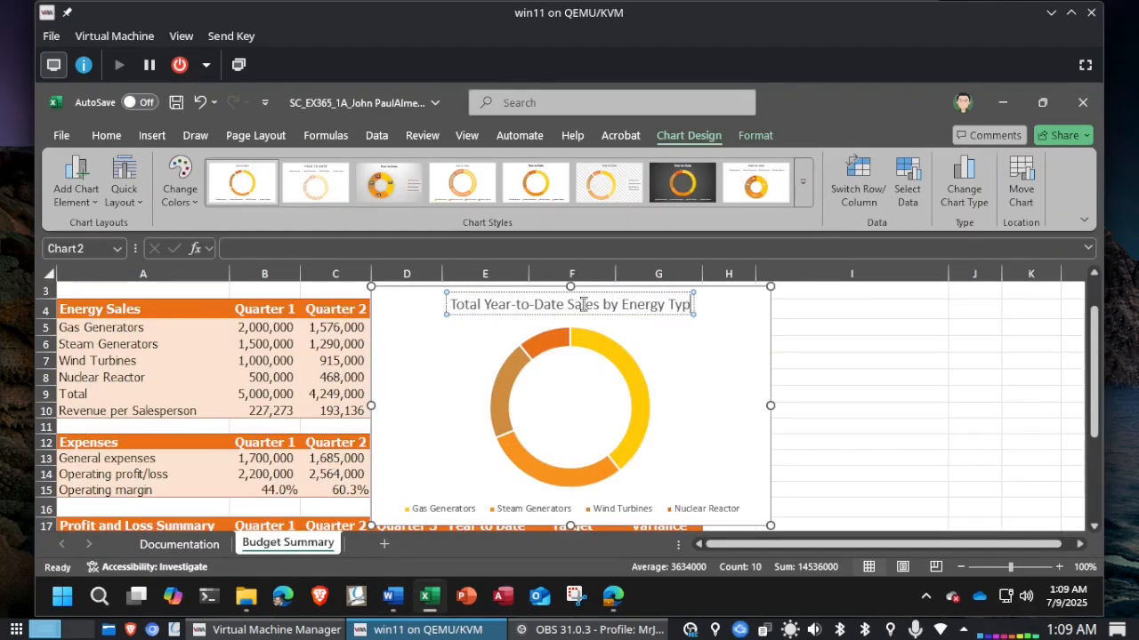
click(726, 309)
Step: Following instruction step 11c, move the doughnut chart so its upper-left corner lies in cell I4
key(alt+Tab)
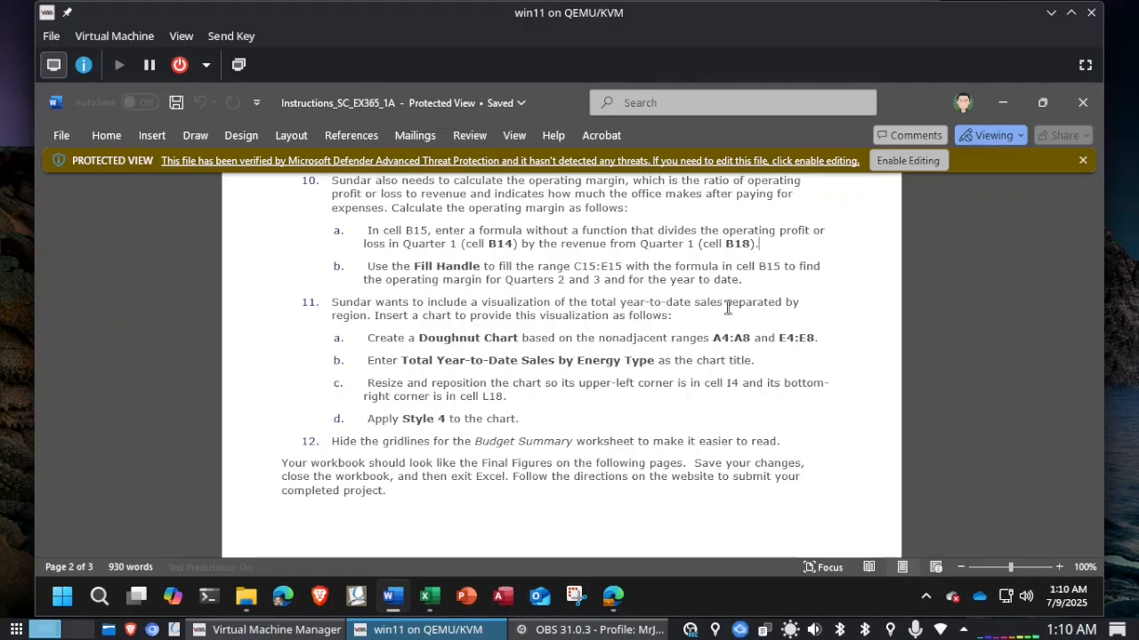
key(alt+Tab)
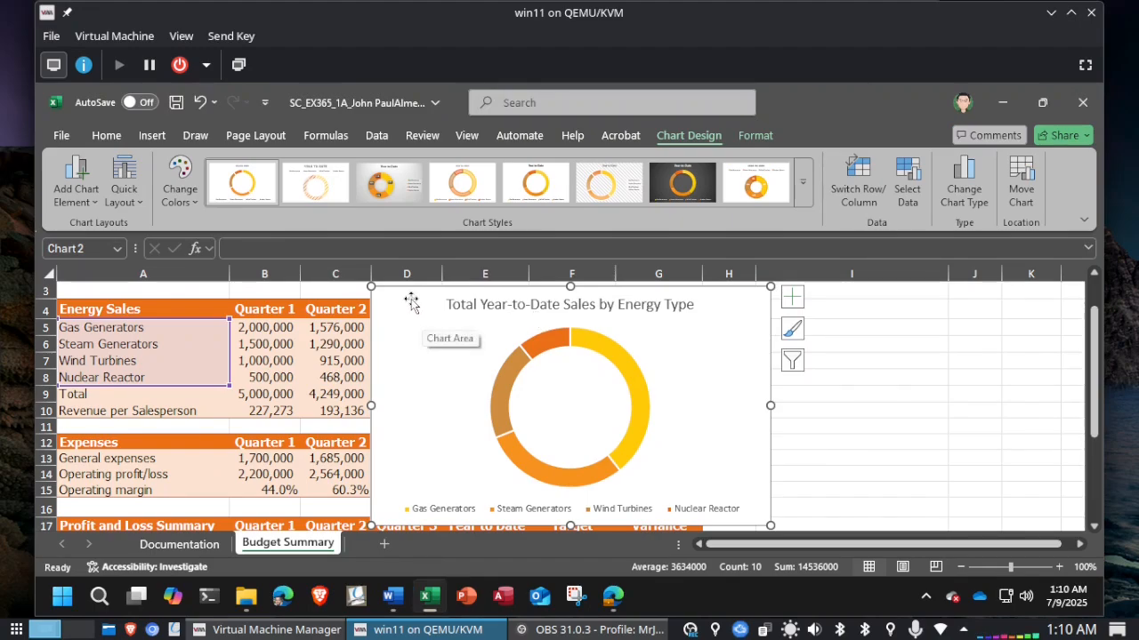
drag(410, 303, 801, 315)
Step: Resize the doughnut chart so its bottom-right corner lies in cell L18, as instruction step 11c requires
drag(786, 547, 872, 549)
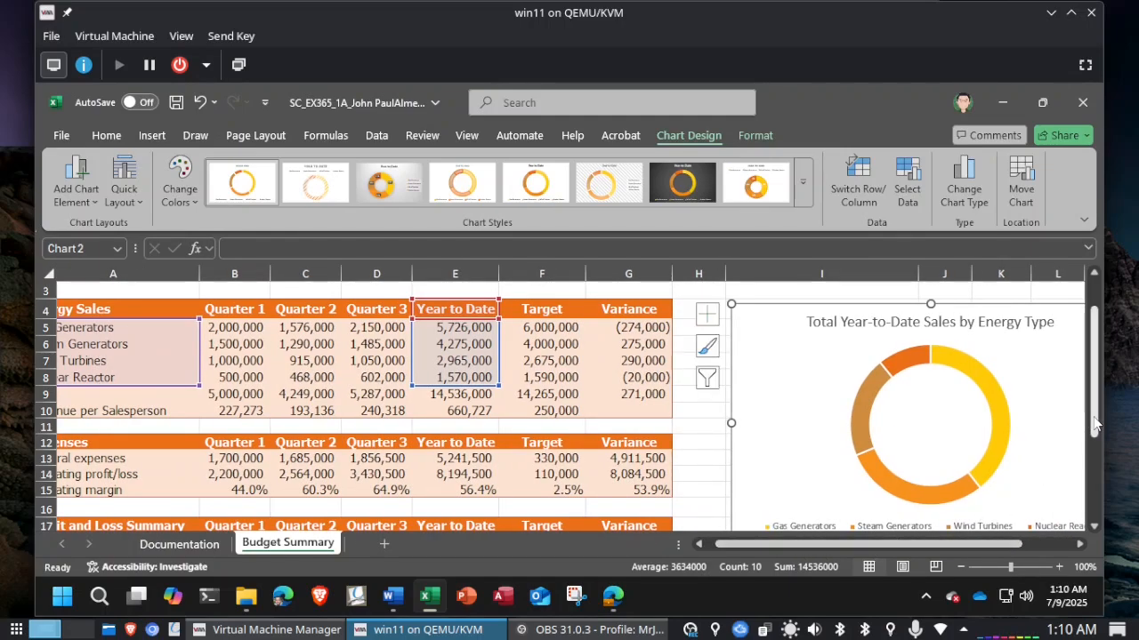
drag(1096, 425, 1096, 460)
drag(1042, 542, 928, 550)
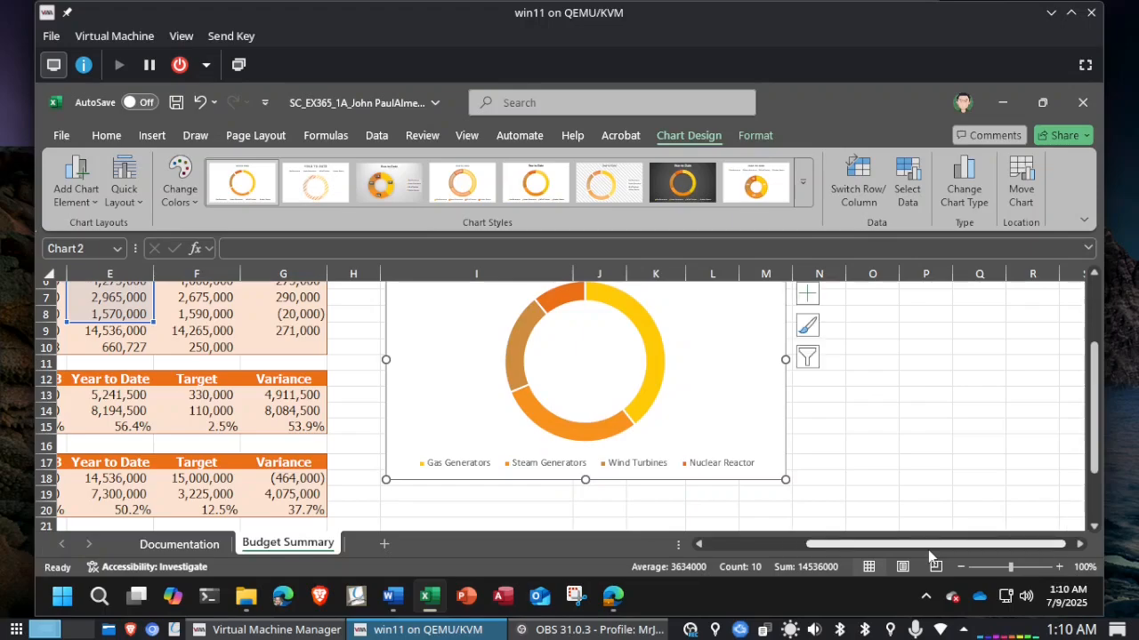
key(alt+Tab)
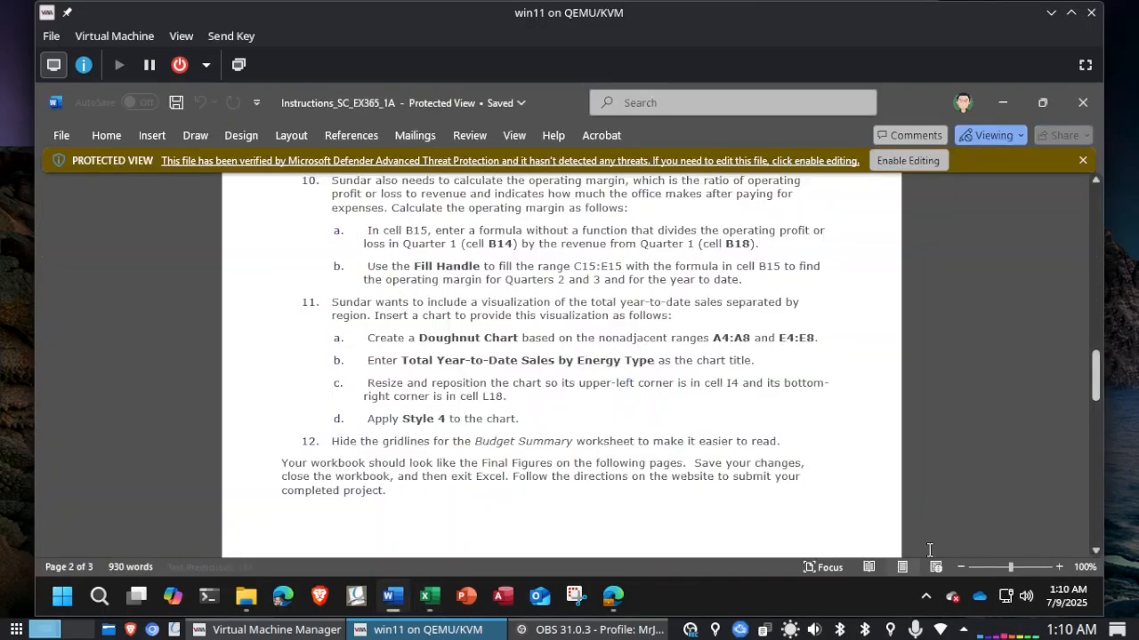
key(alt+Tab)
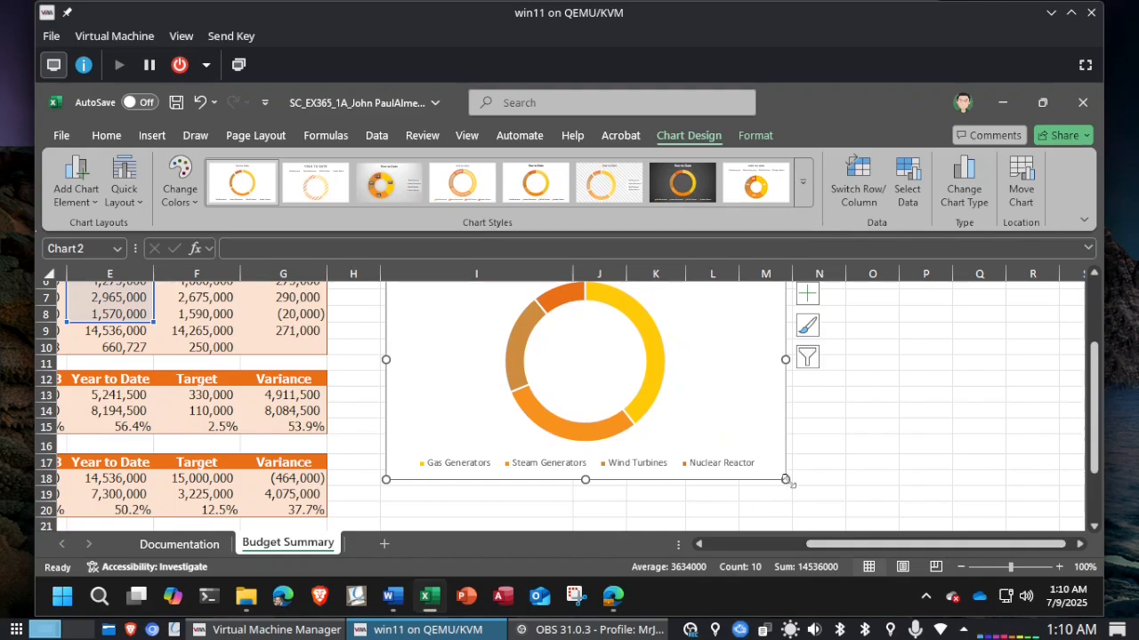
drag(786, 481, 729, 480)
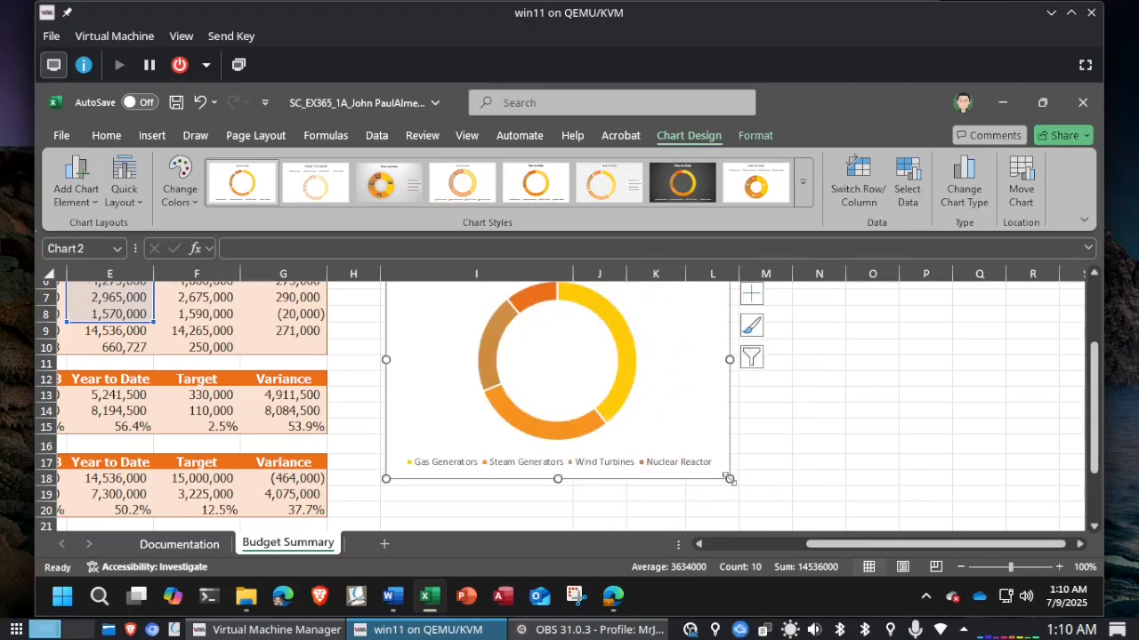
Step: Following instruction step 11d, apply chart Style 4 to the doughnut chart
key(alt+Tab)
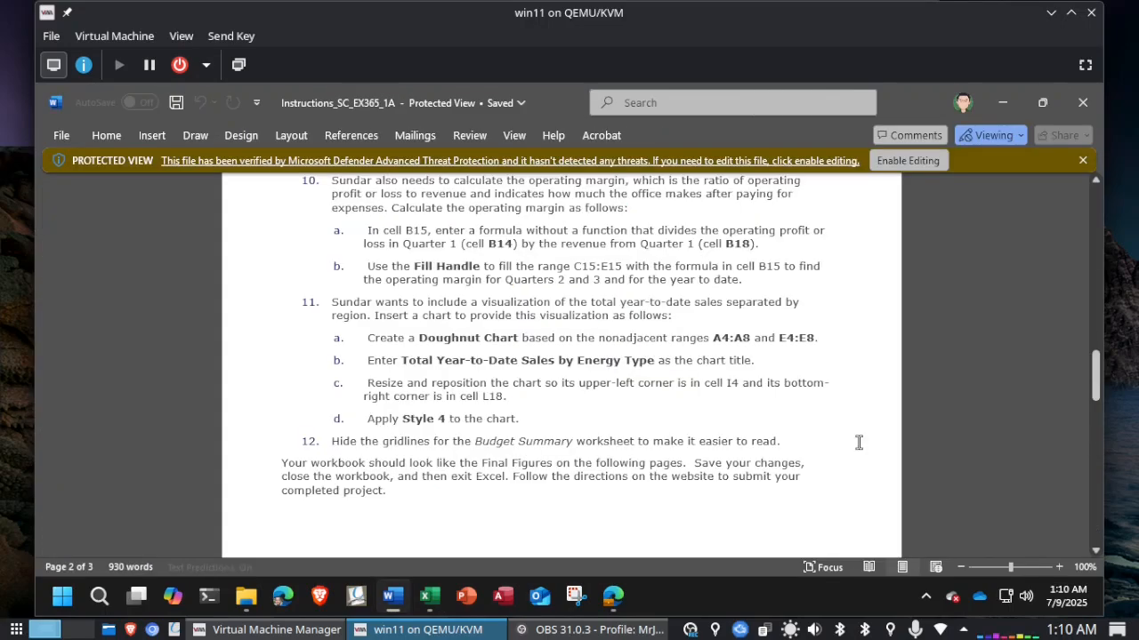
key(alt+Tab)
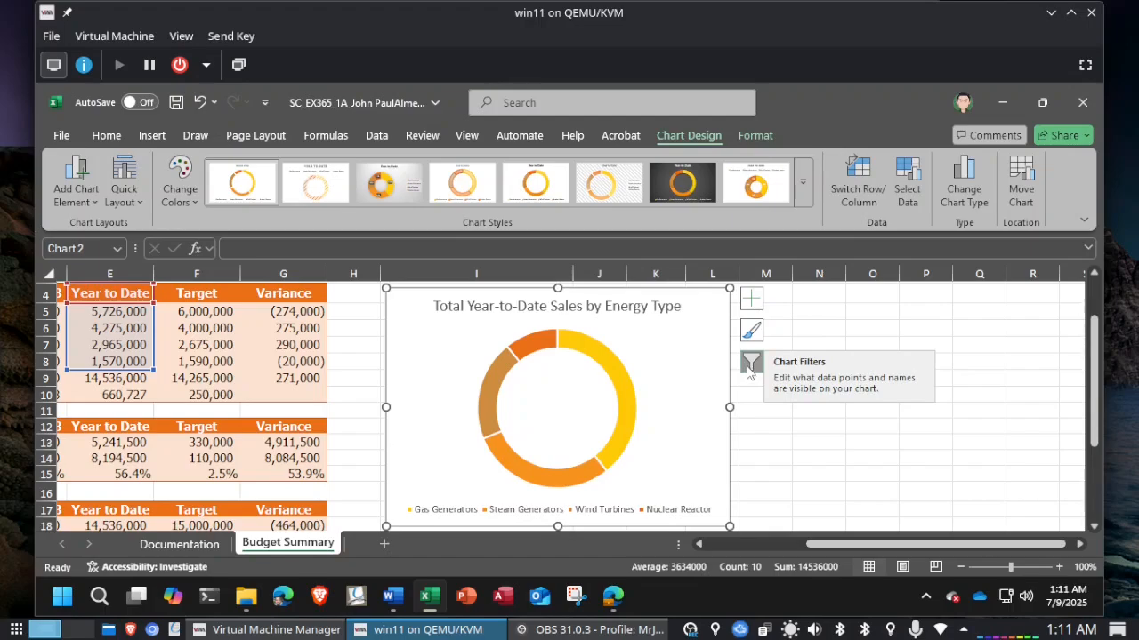
click(751, 333)
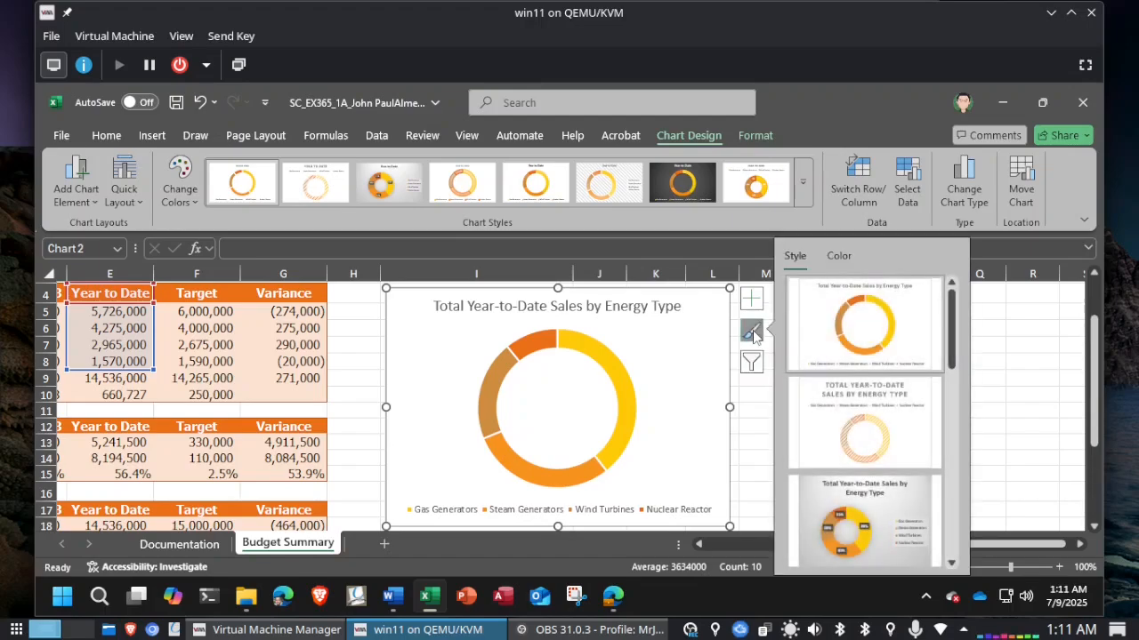
drag(953, 341, 952, 368)
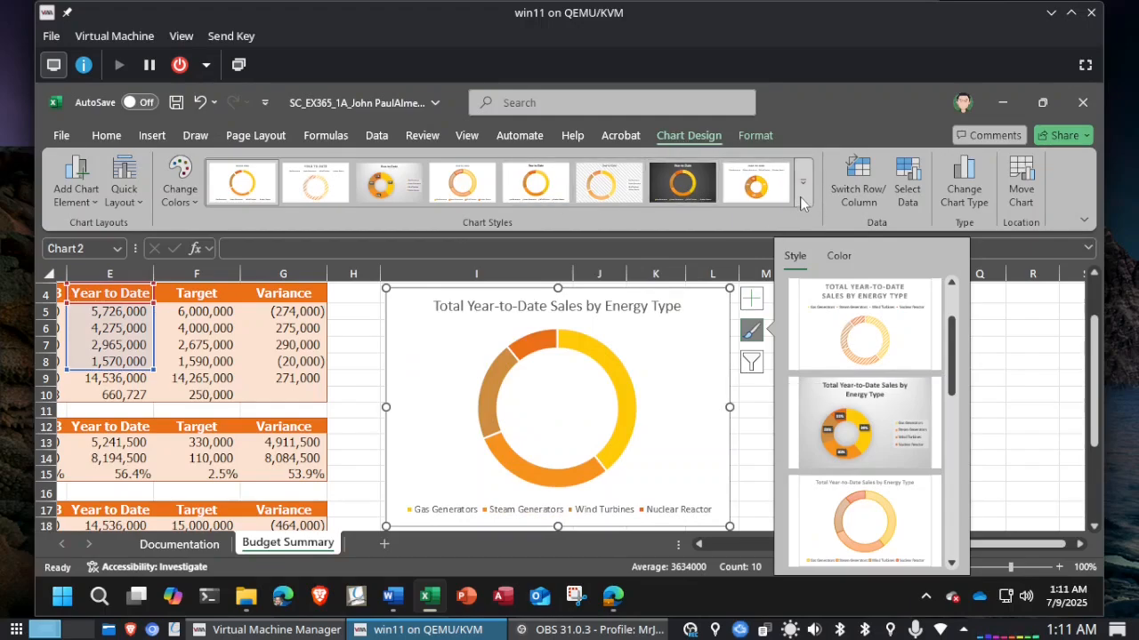
click(467, 184)
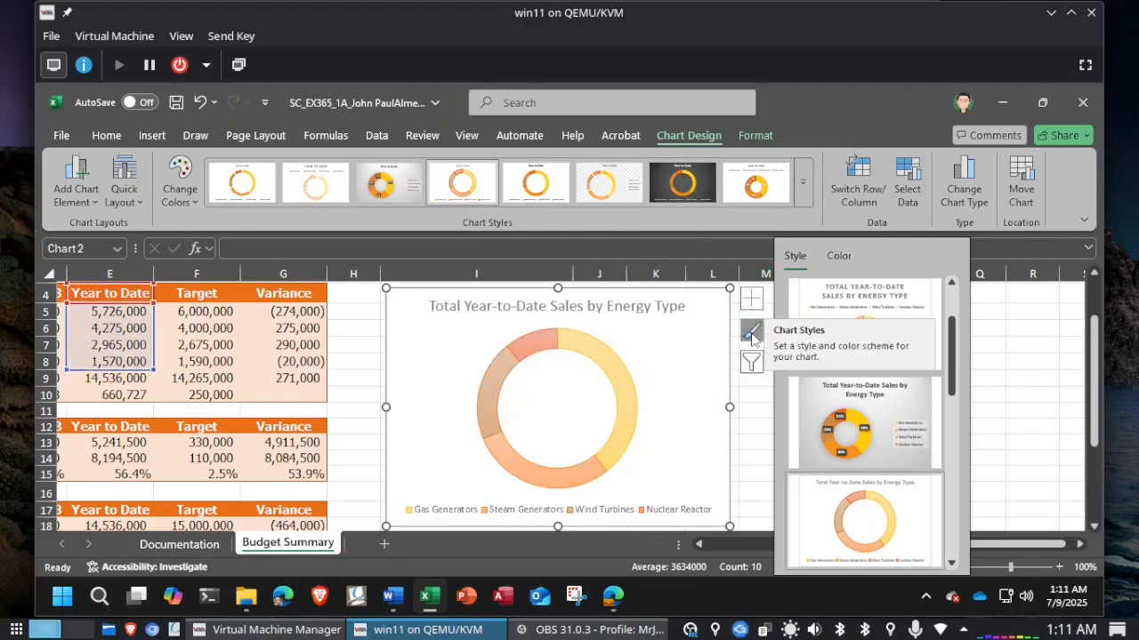
click(750, 333)
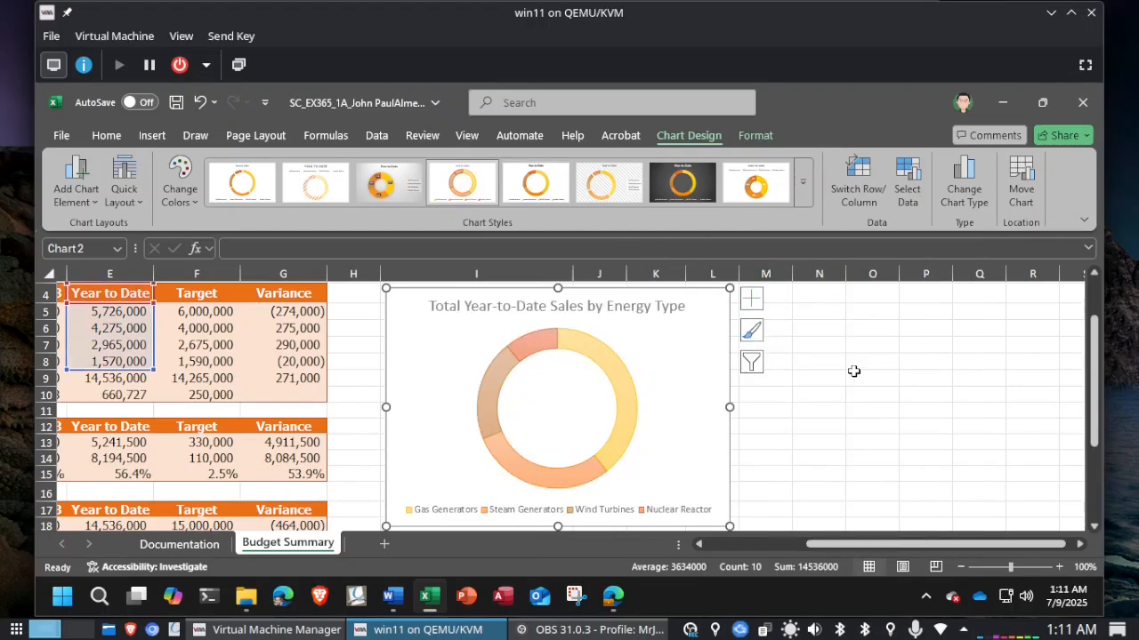
Step: Following instruction step 12, hide the gridlines on the Budget Summary worksheet and save the workbook
key(alt+Tab)
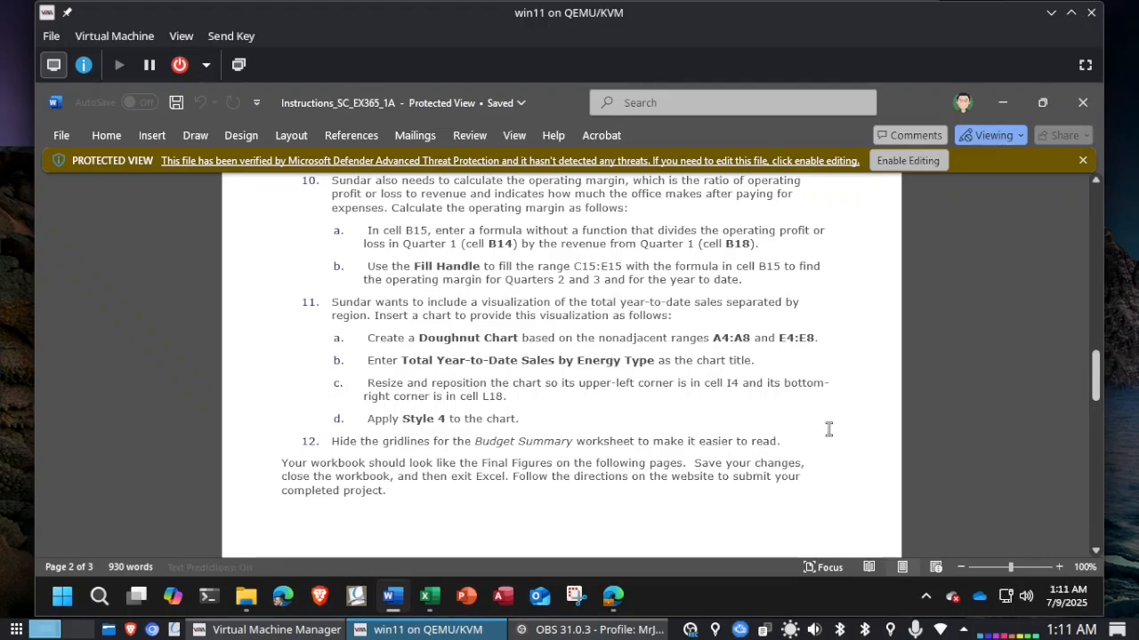
key(alt+Tab)
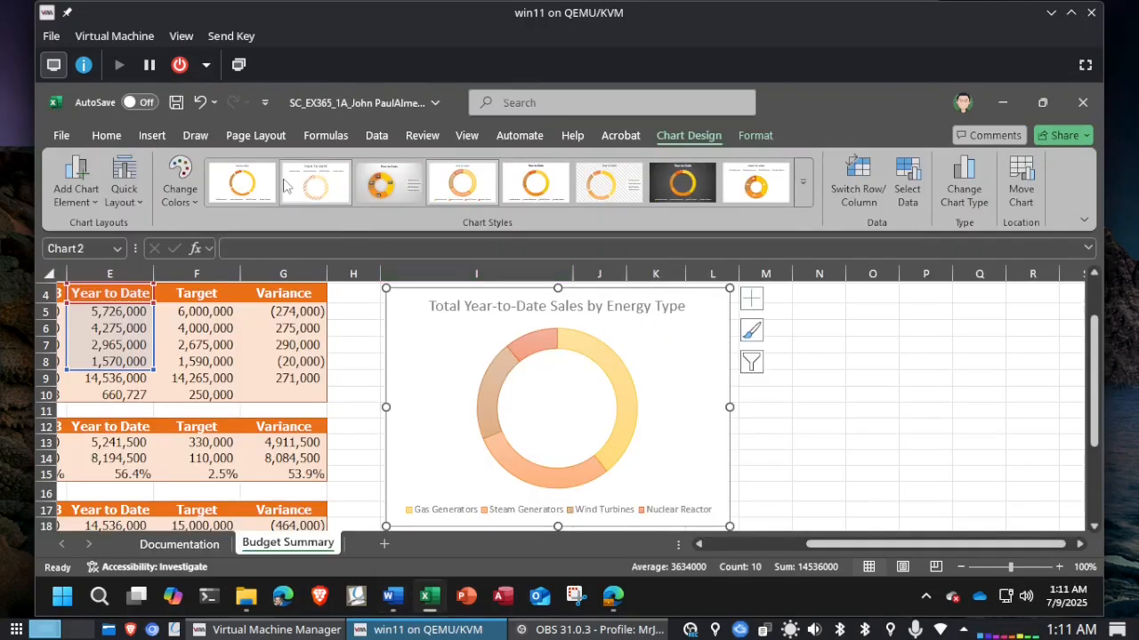
click(257, 137)
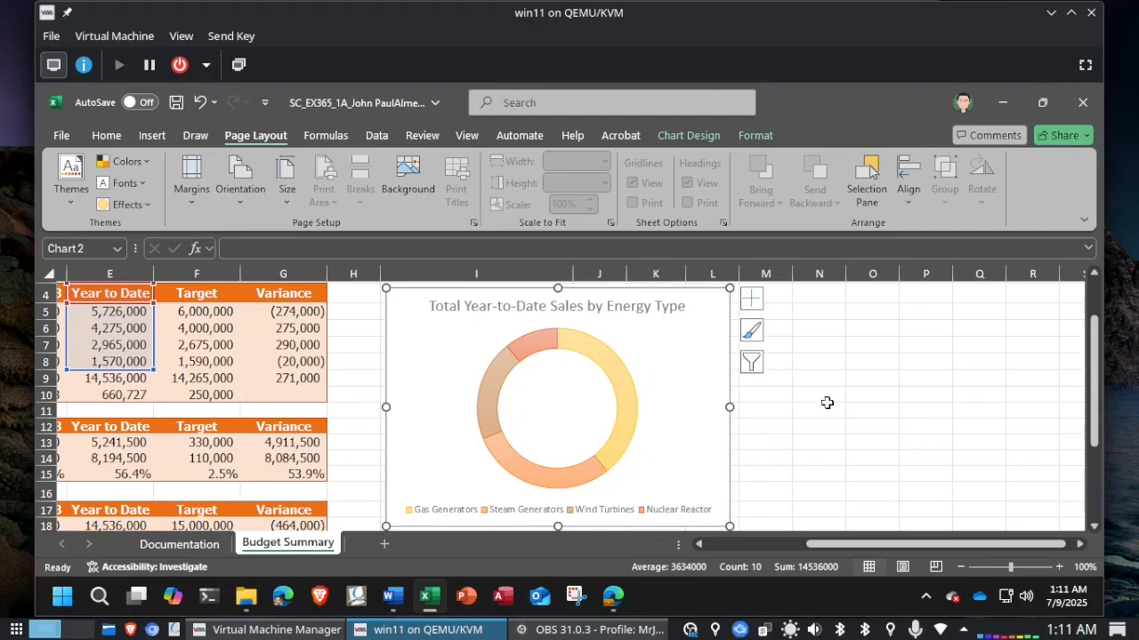
click(820, 365)
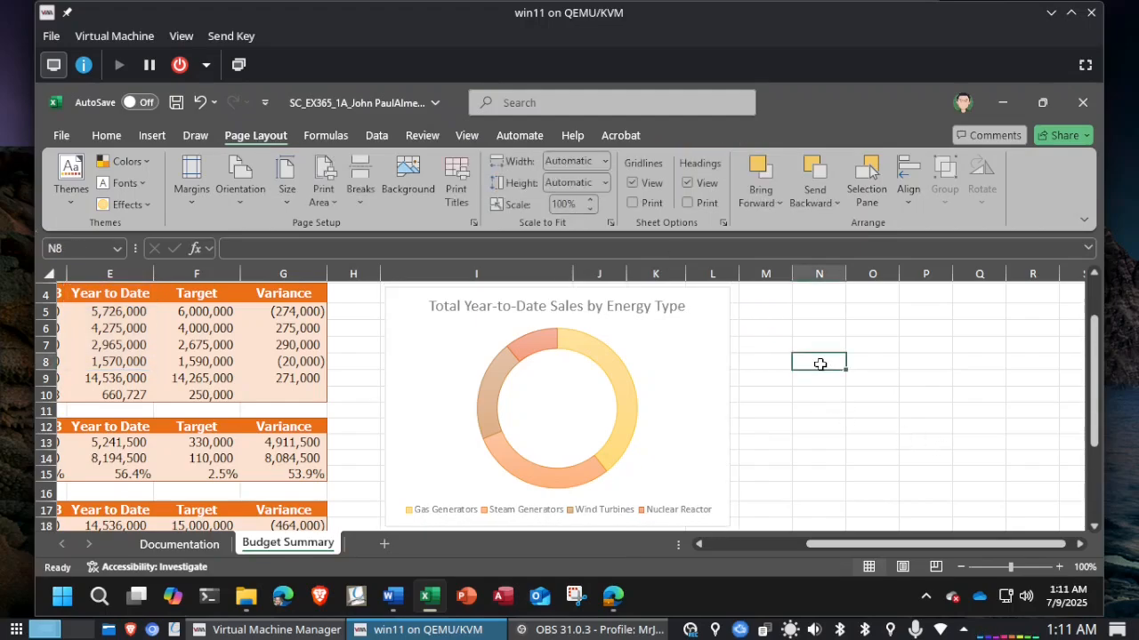
click(632, 182)
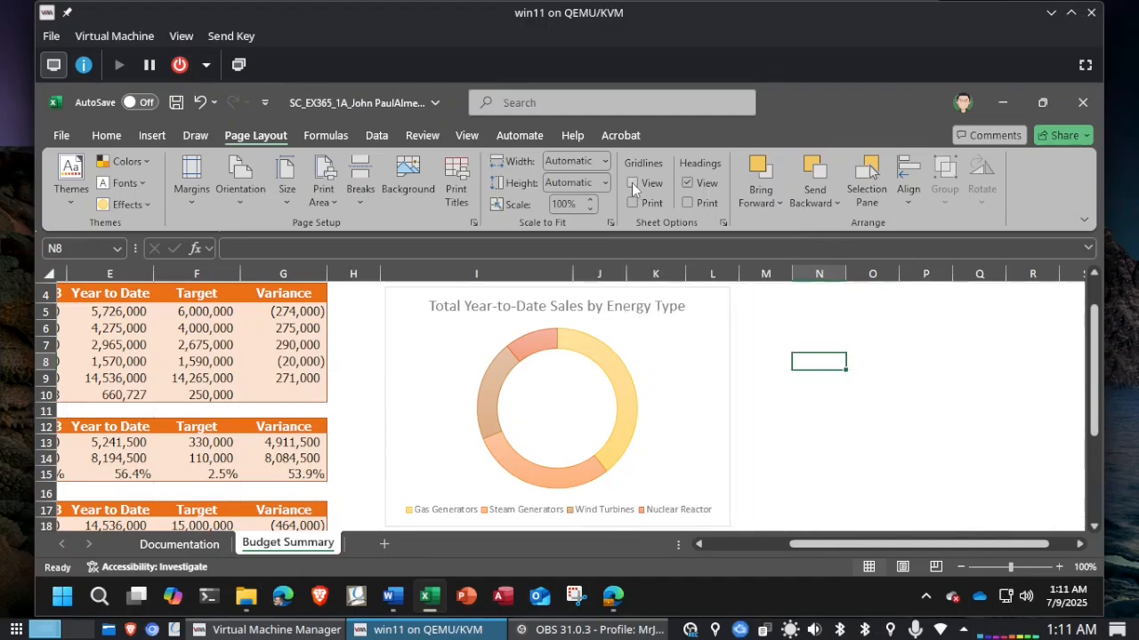
key(ctrl+s)
Step: Switch to the Word instruction document and review its closing directions and the start of the Final Figures page
key(alt+Tab)
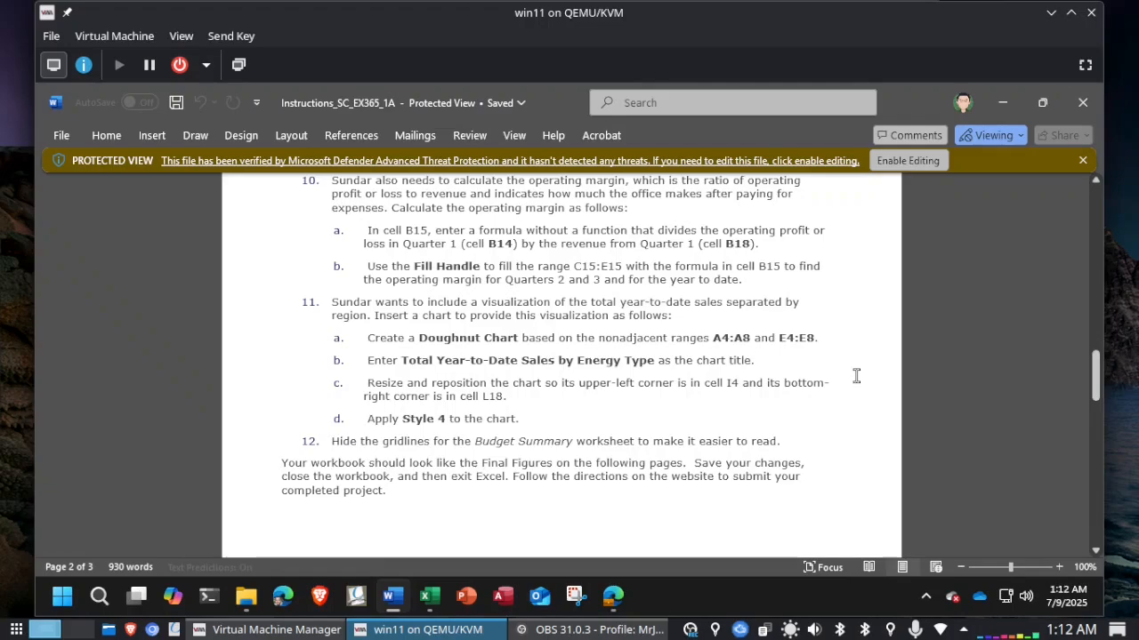
scroll(856, 376, down, 3)
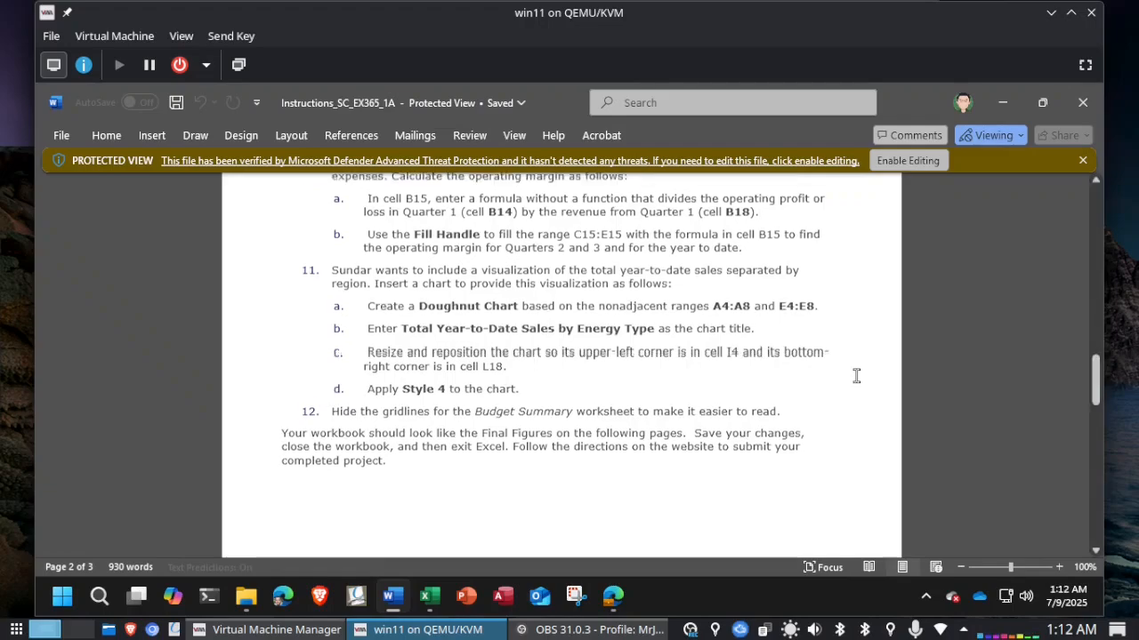
scroll(856, 376, down, 1)
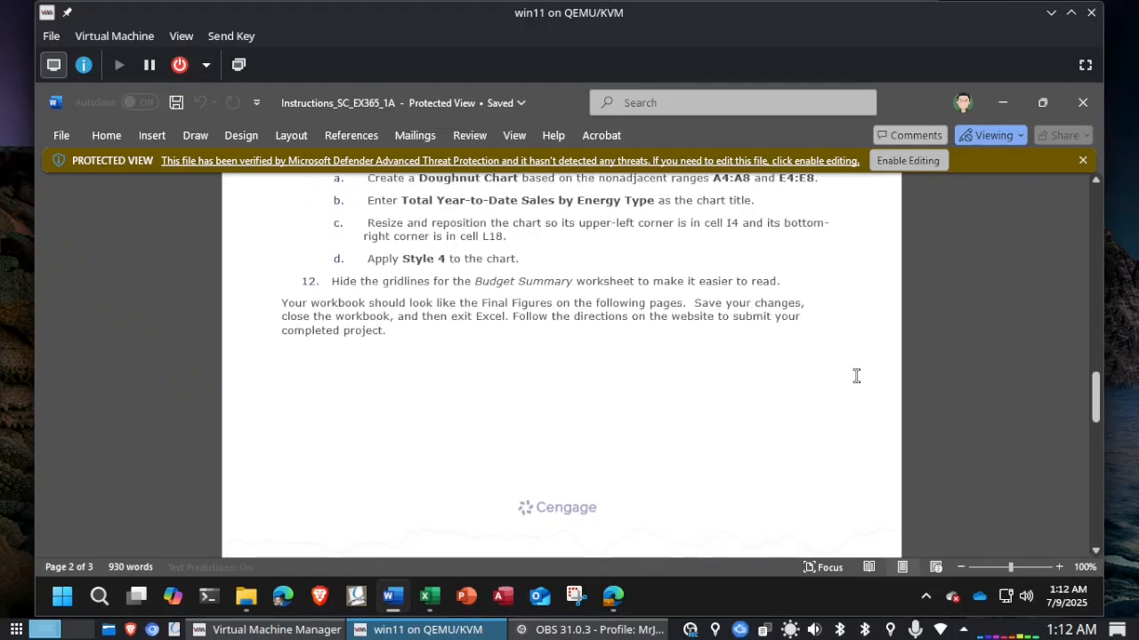
scroll(856, 376, down, 15)
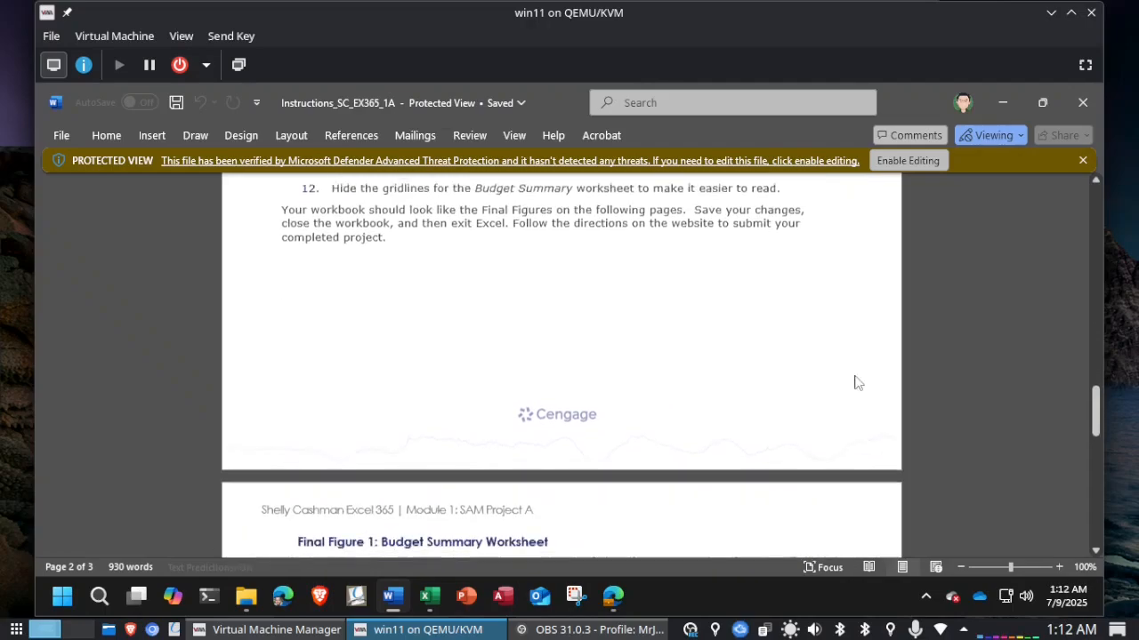
scroll(858, 383, up, 6)
scroll(858, 382, up, 9)
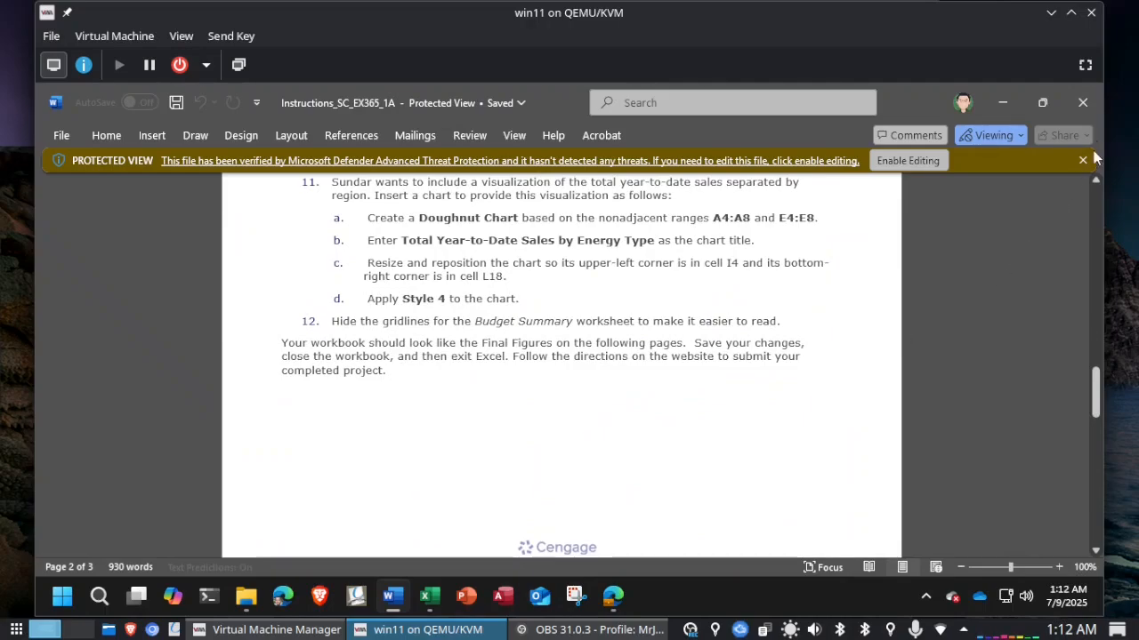
Step: Close the instruction document and the saved project workbook, and switch to the MindTap Excel 1 Project page in Edge
click(1082, 104)
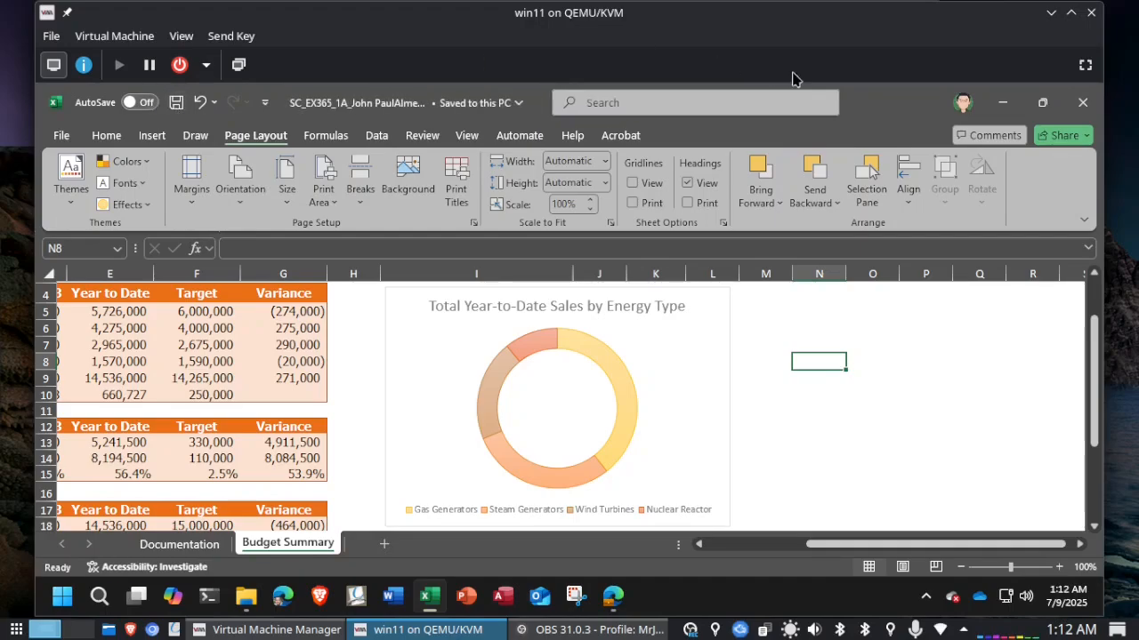
click(1082, 105)
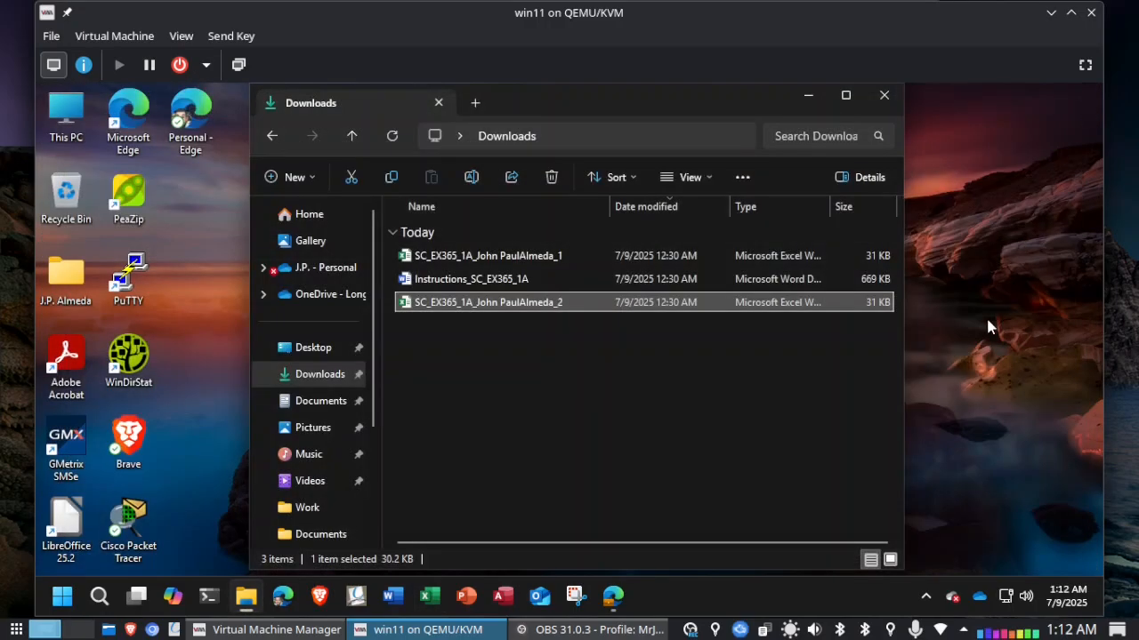
click(612, 596)
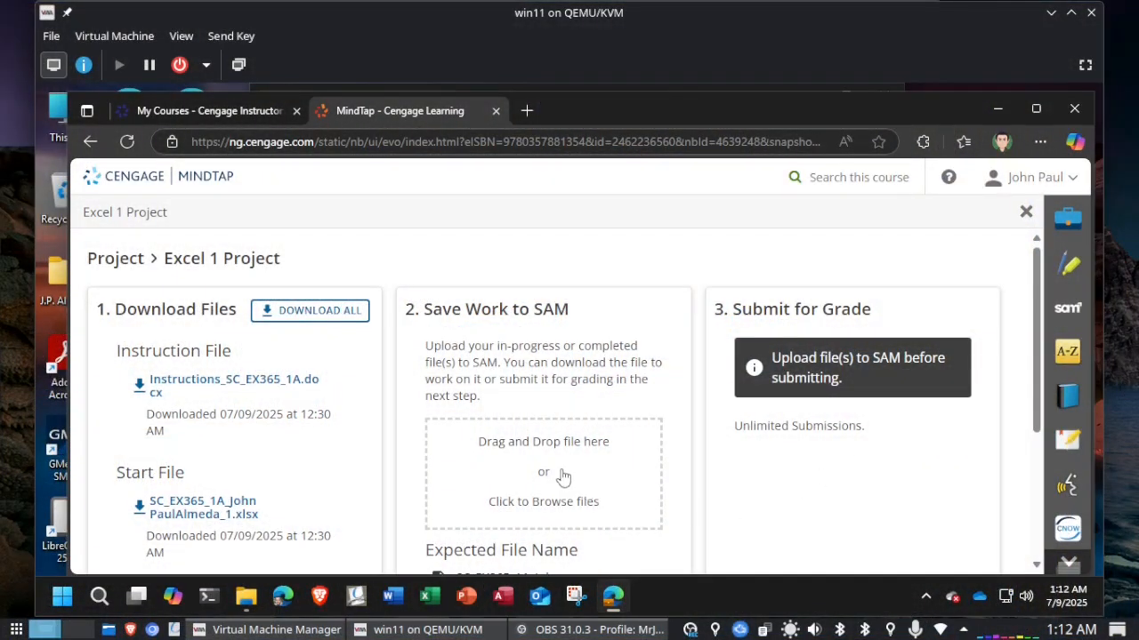
Step: Upload the completed SC_EX365_1A workbook ending in _2 from Downloads to SAM and submit it for grading
click(563, 478)
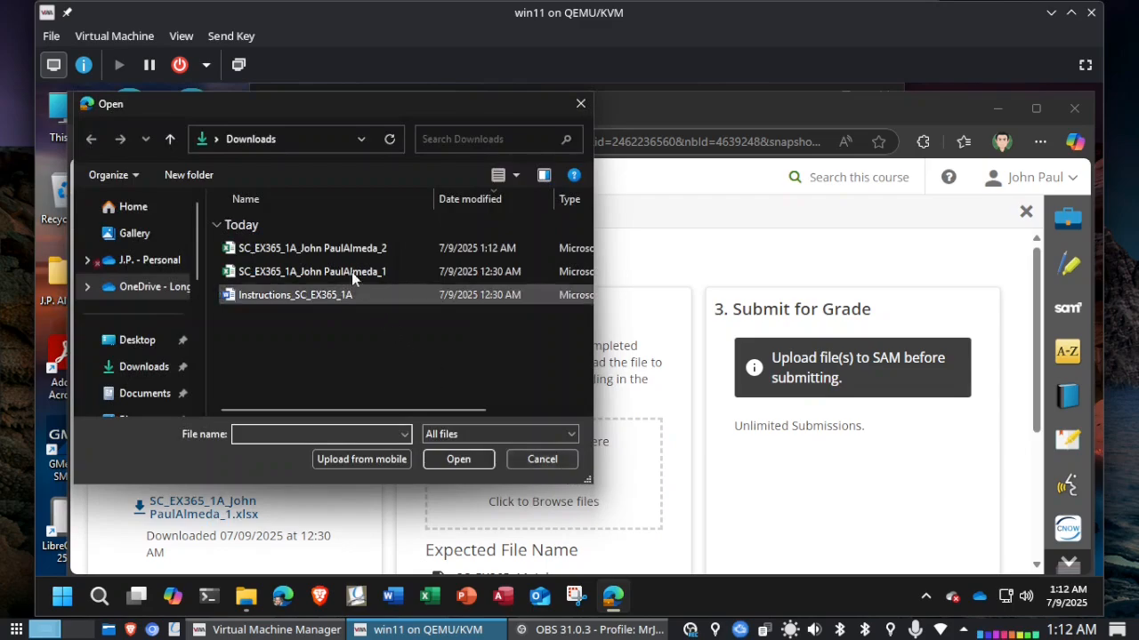
double_click(341, 247)
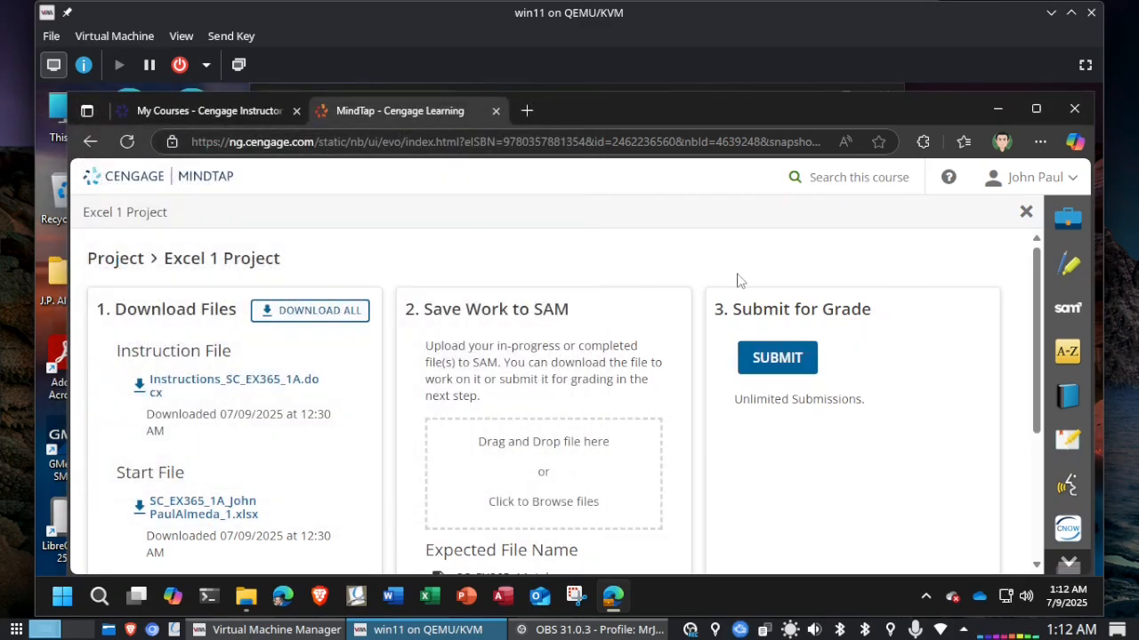
click(774, 357)
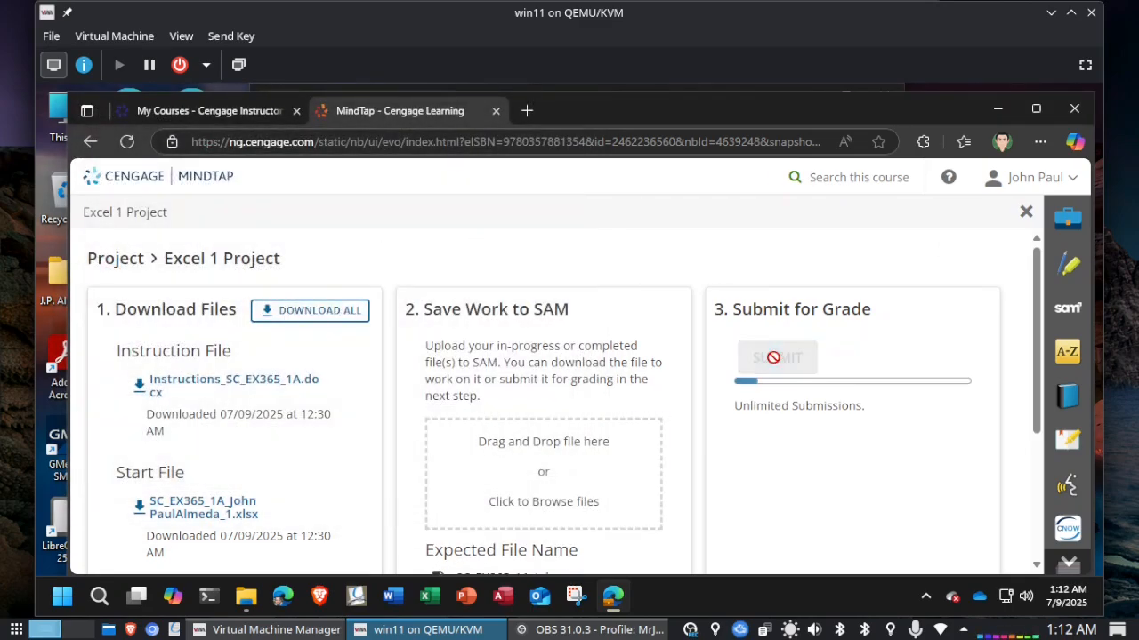
Step: Download the Graded Summary Report for Attempt 1 and open the downloaded report workbook in Excel
scroll(774, 356, down, 3)
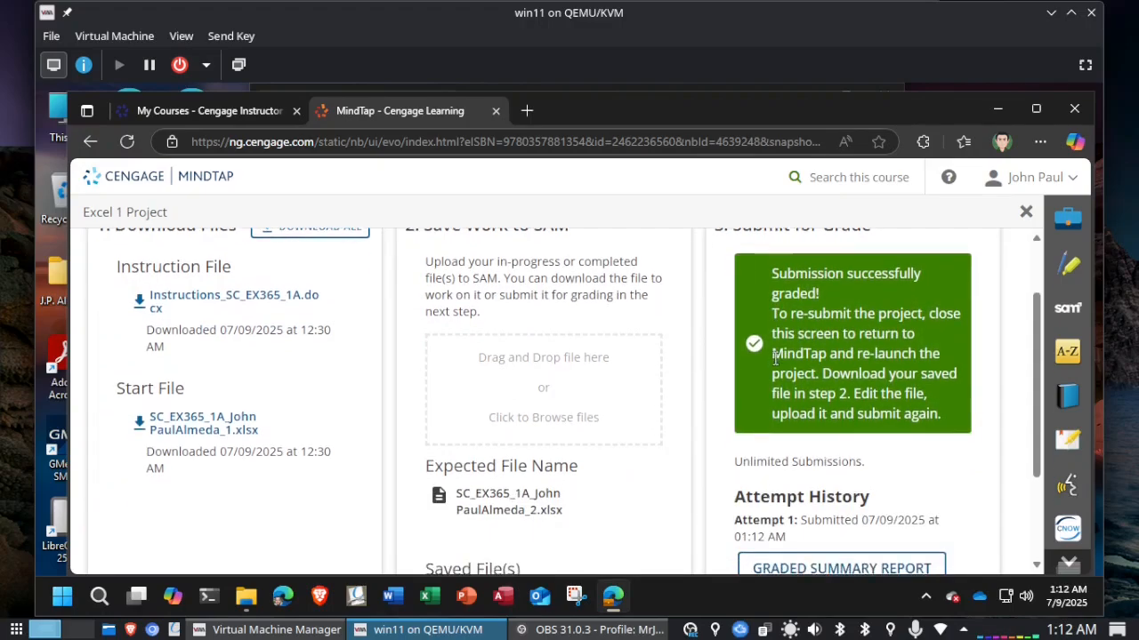
click(808, 421)
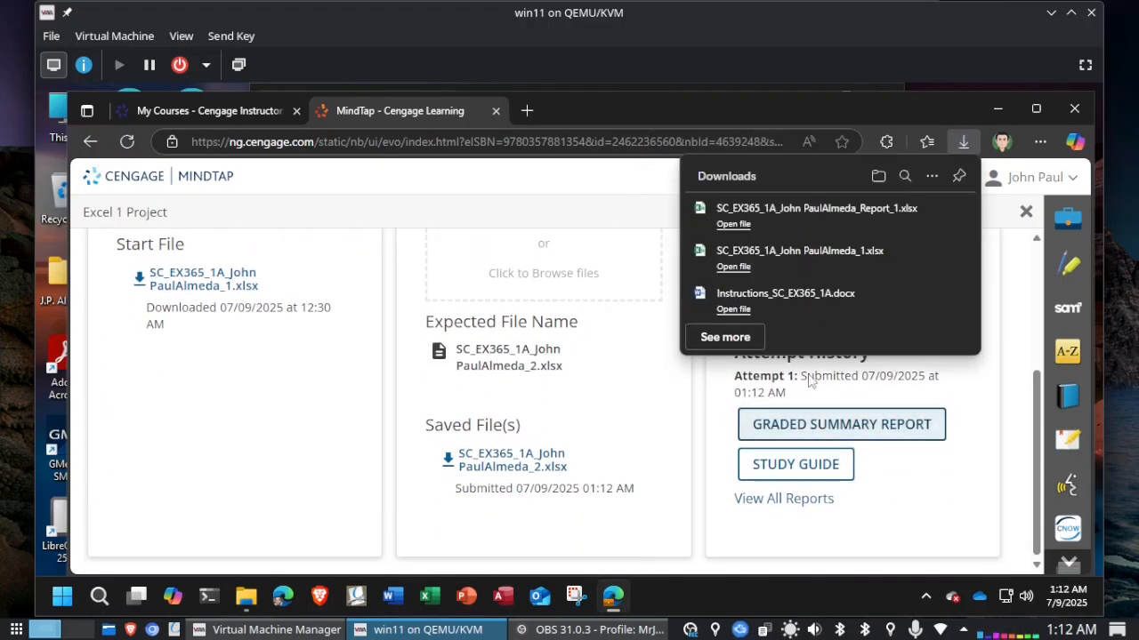
click(733, 223)
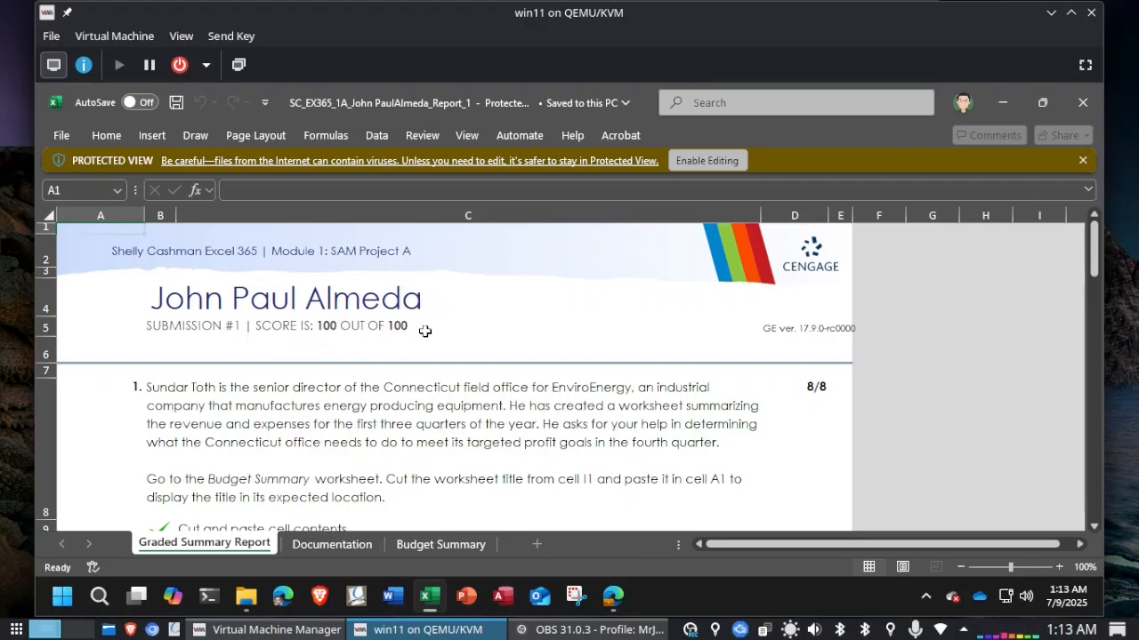
Step: Review the overall score and per-step results in the graded summary report, and switch to the Downloads folder in File Explorer
scroll(693, 399, down, 10)
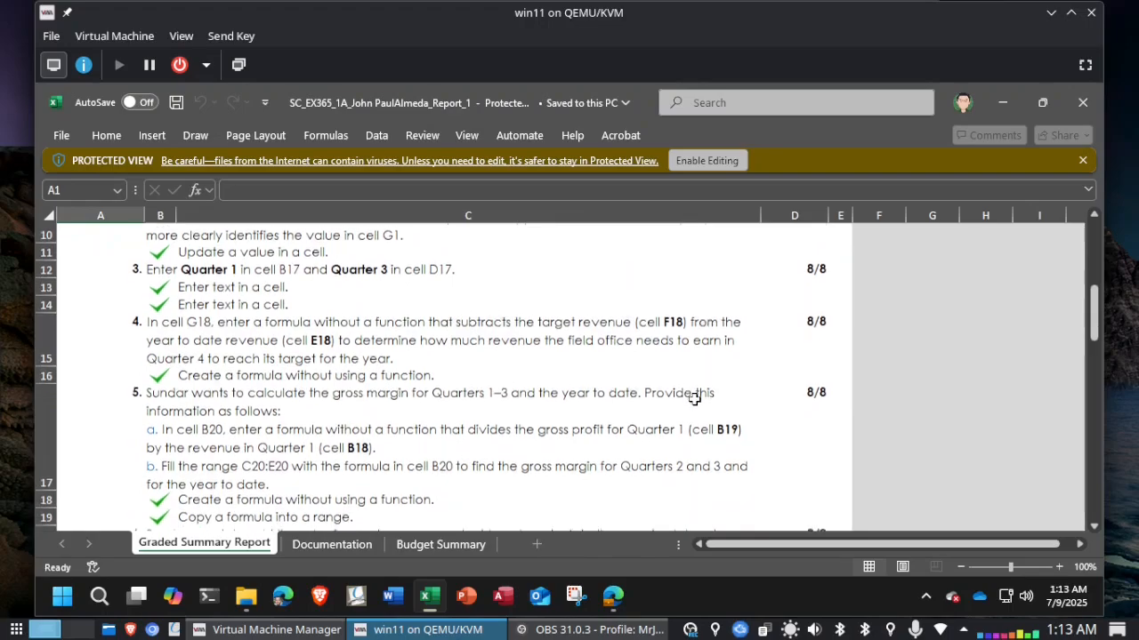
scroll(694, 399, up, 10)
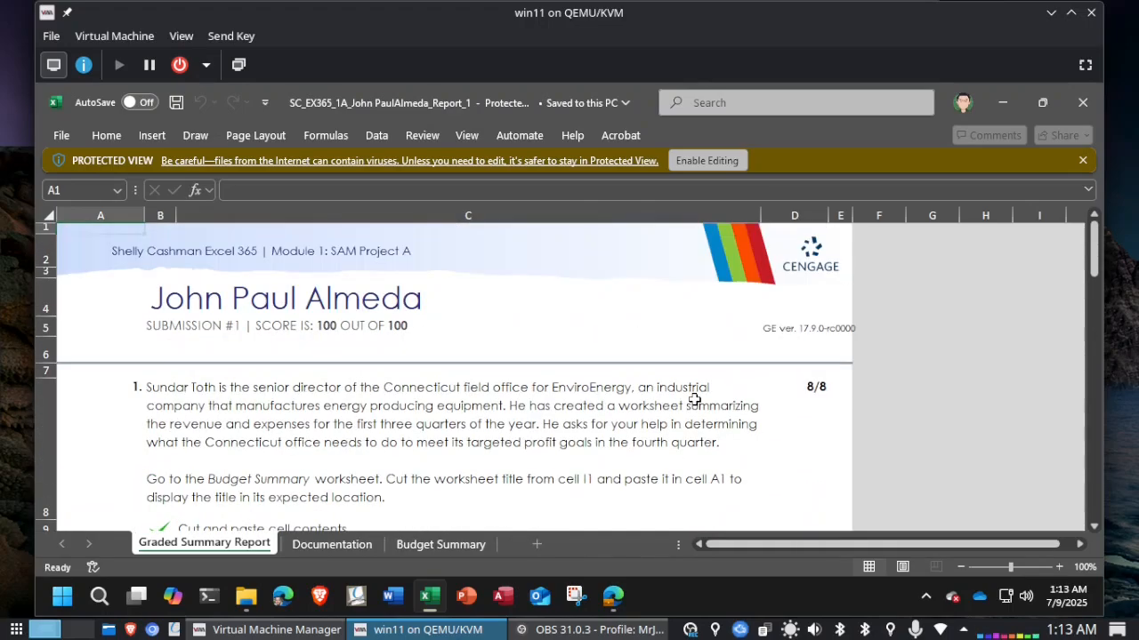
click(245, 604)
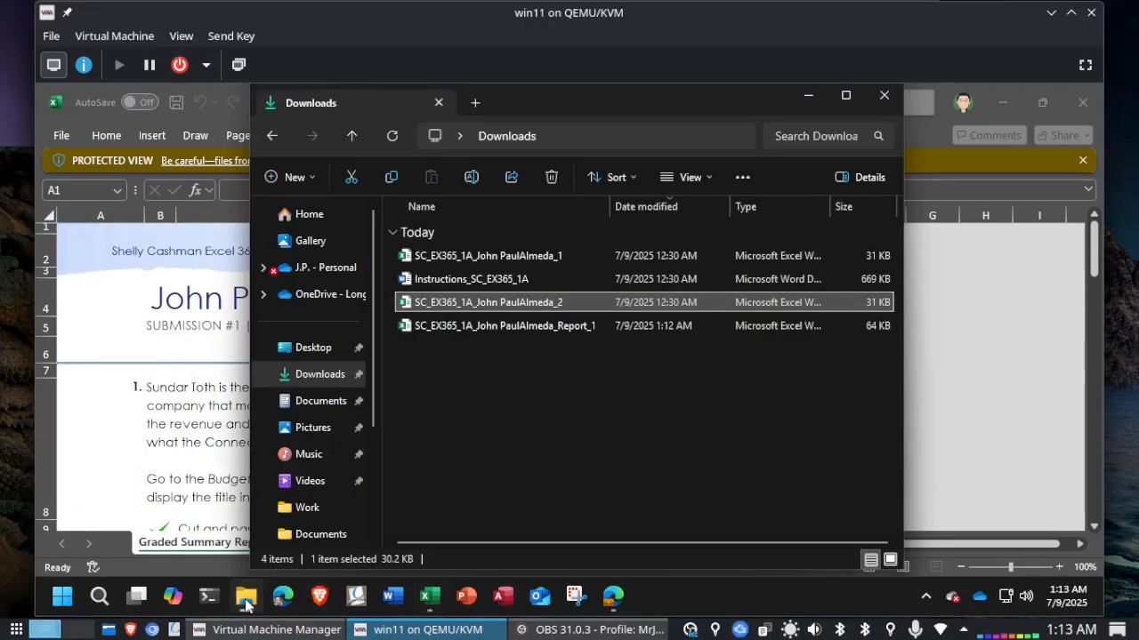